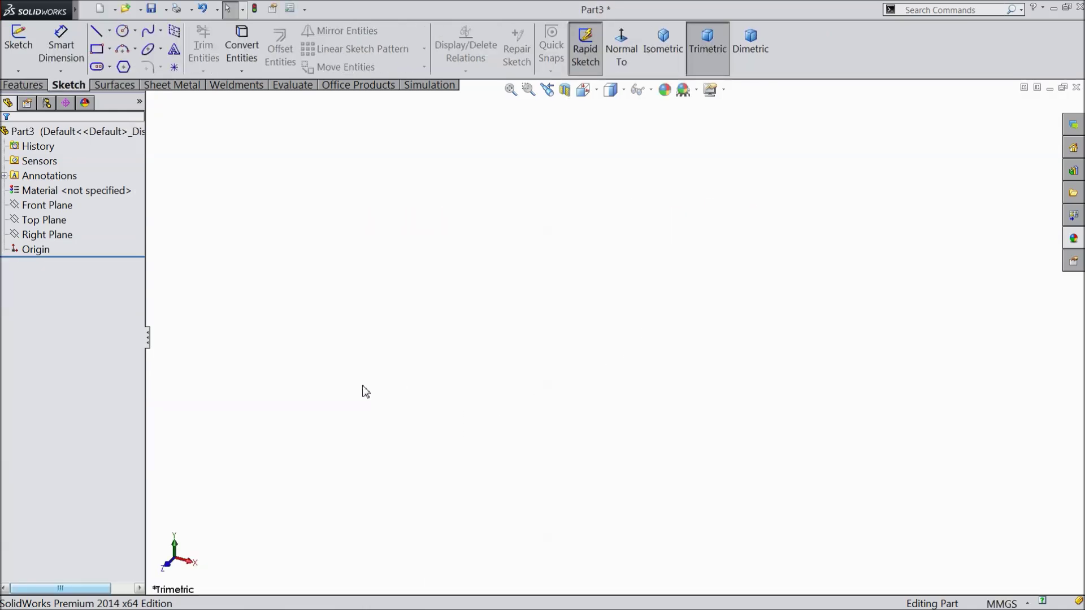
Step: Create a reference plane offset 12 mm above the Top Plane
left_click(68, 236)
left_click(56, 223)
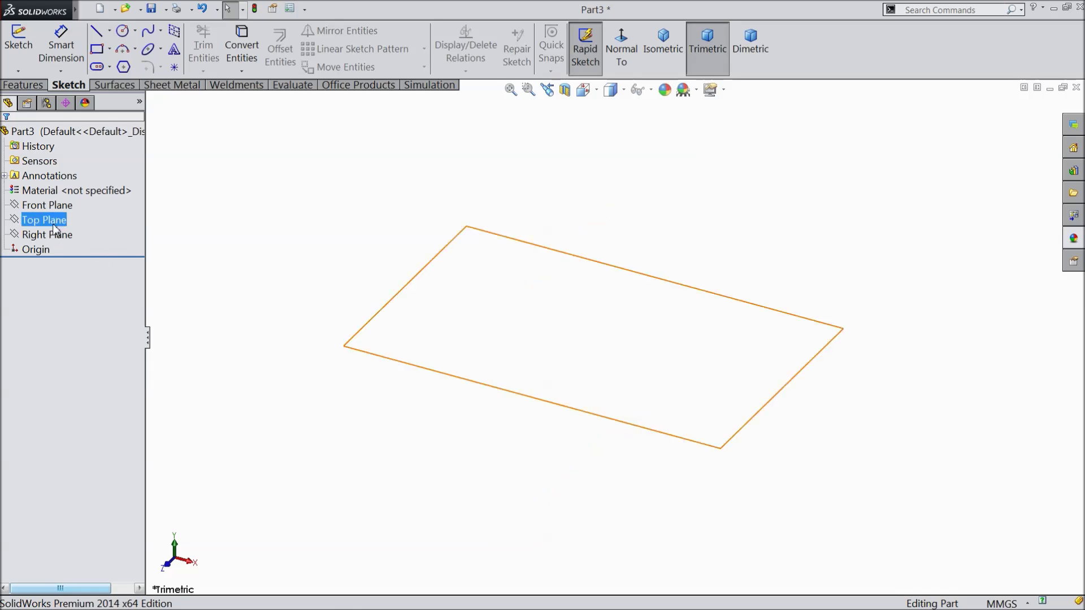
left_click(79, 242)
left_click(53, 234)
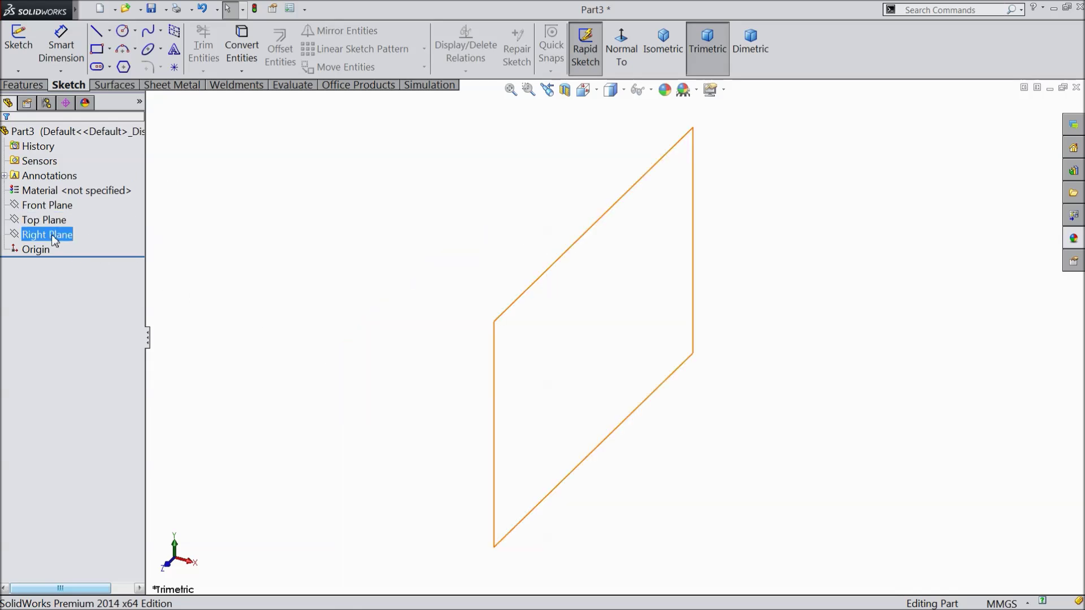
left_click(55, 221)
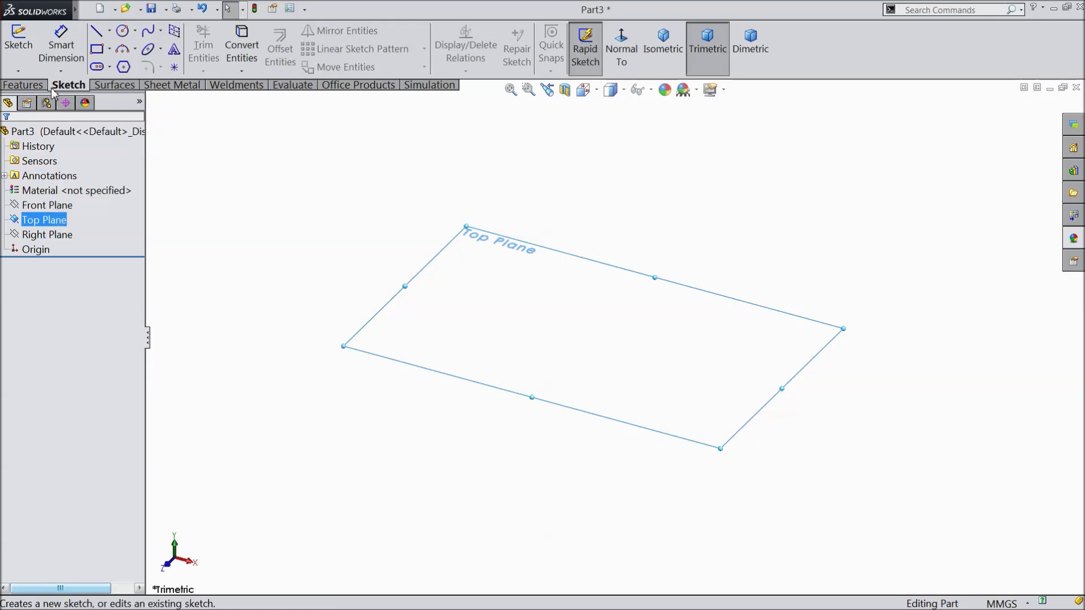
left_click(25, 86)
left_click(620, 57)
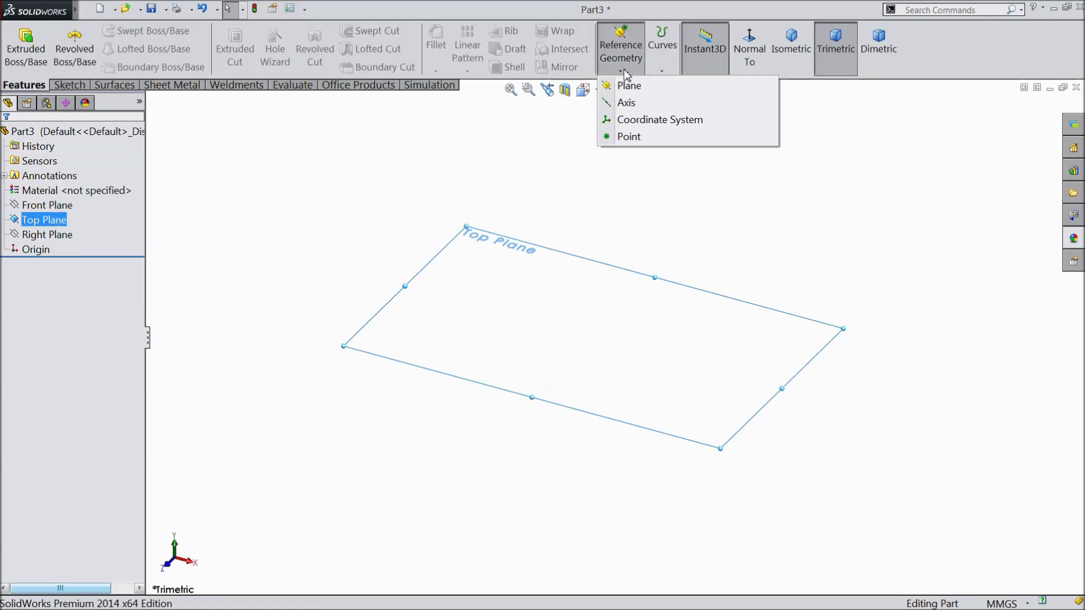
left_click(628, 88)
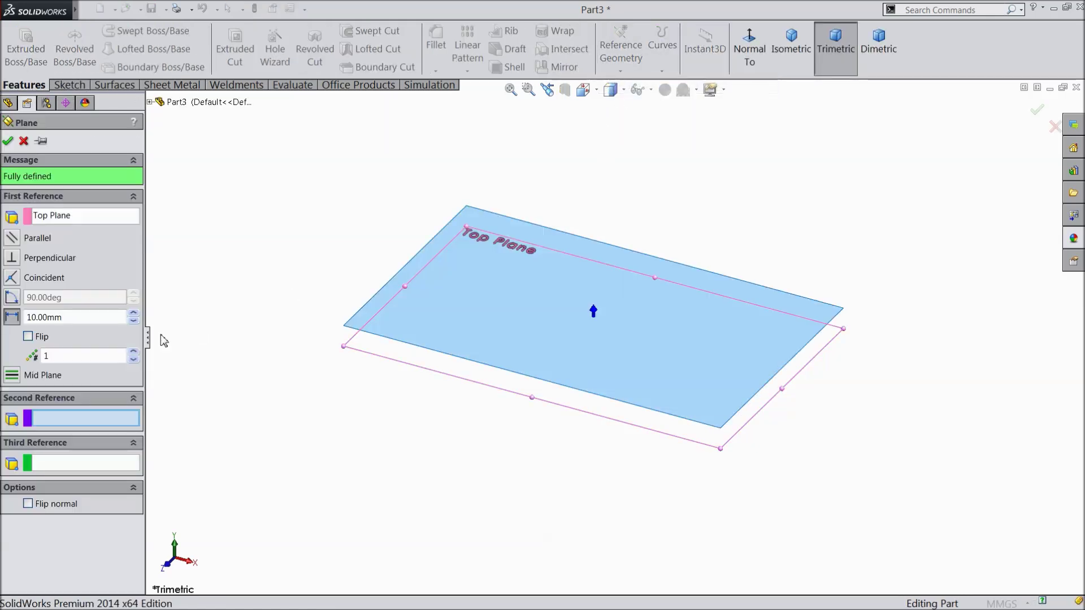
left_click(19, 317)
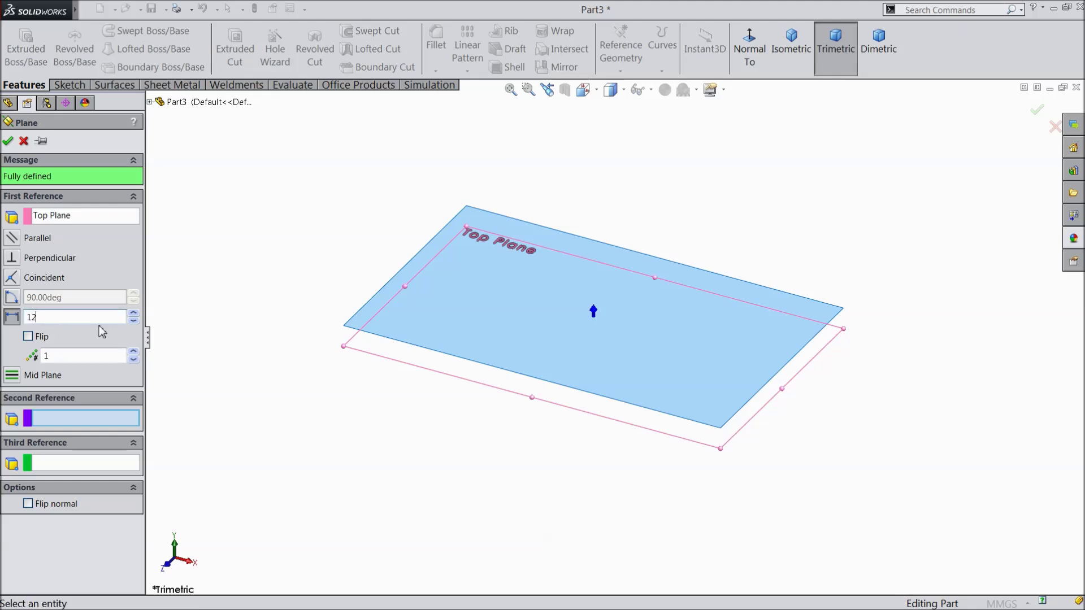
type("12")
key("Return")
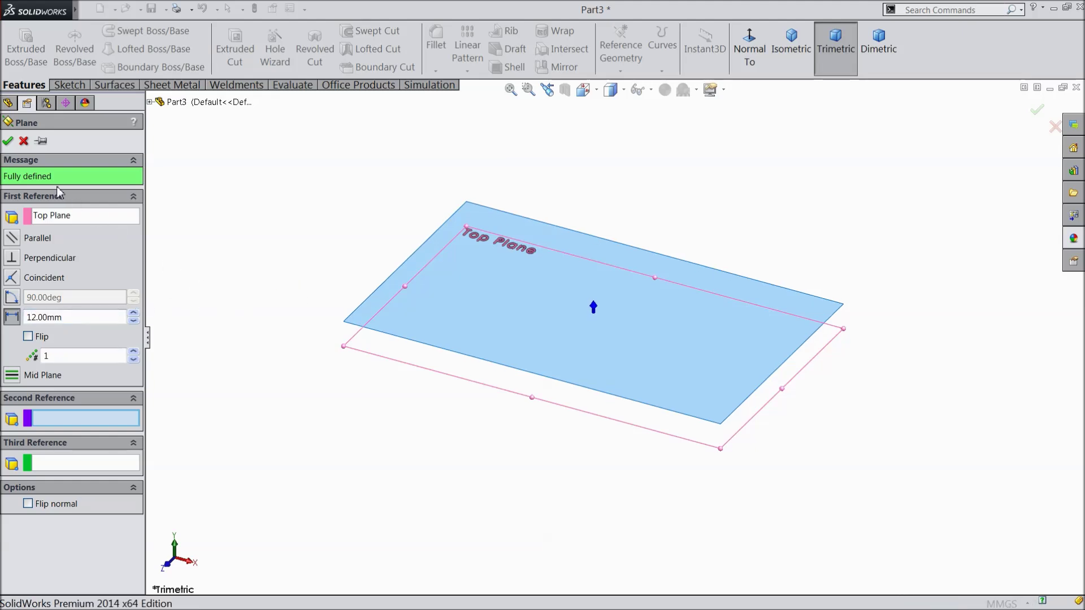
left_click(8, 141)
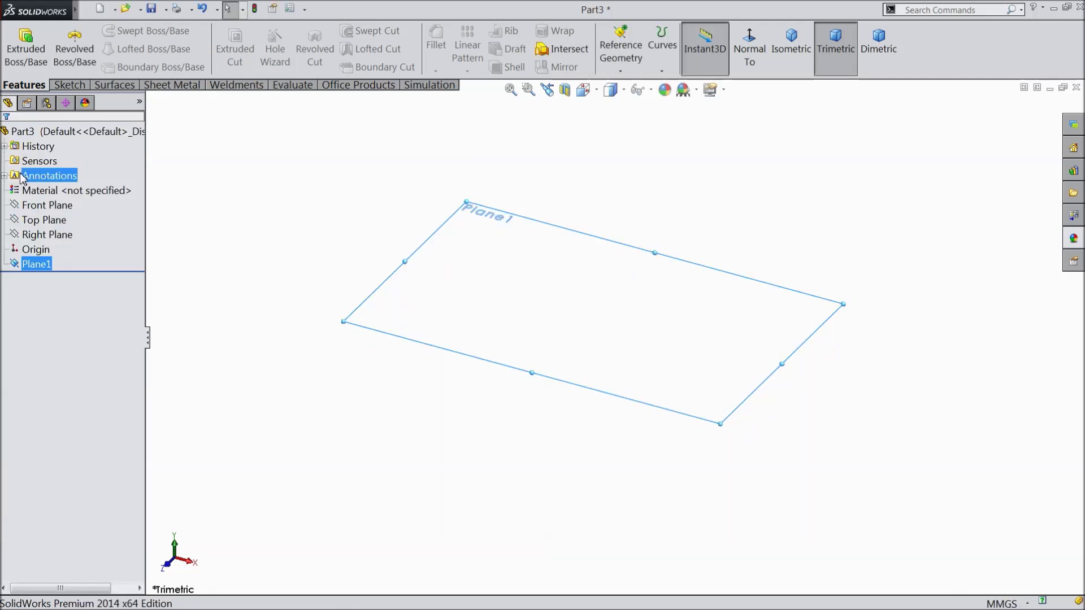
Step: Start a sketch on the Top Plane and draw a circle of about 43 mm radius centred on the origin
left_click(55, 222)
left_click(60, 203)
left_click(68, 85)
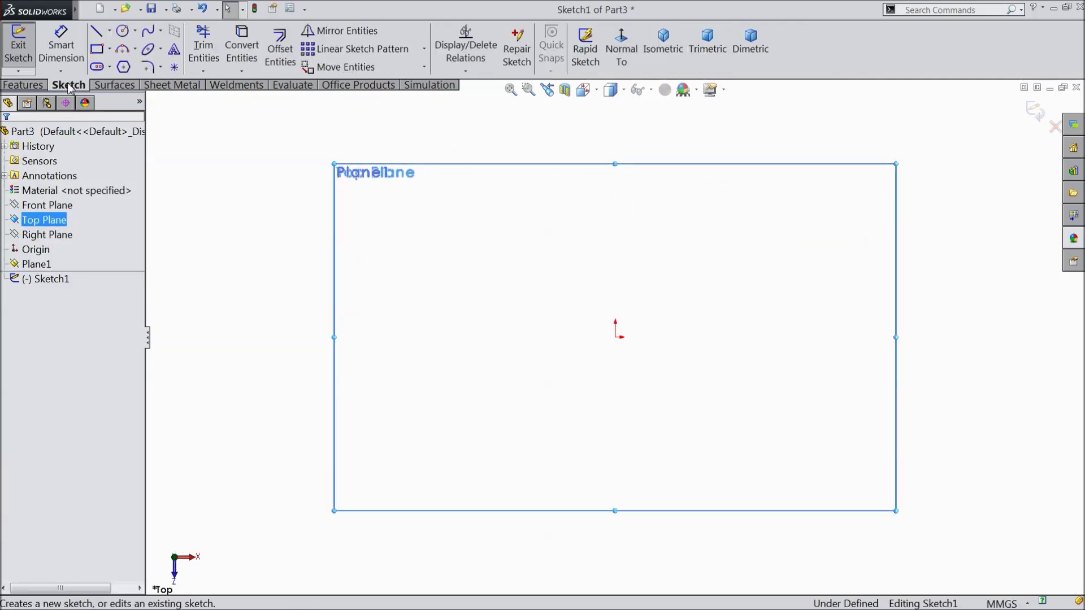
left_click(122, 32)
left_click(615, 338)
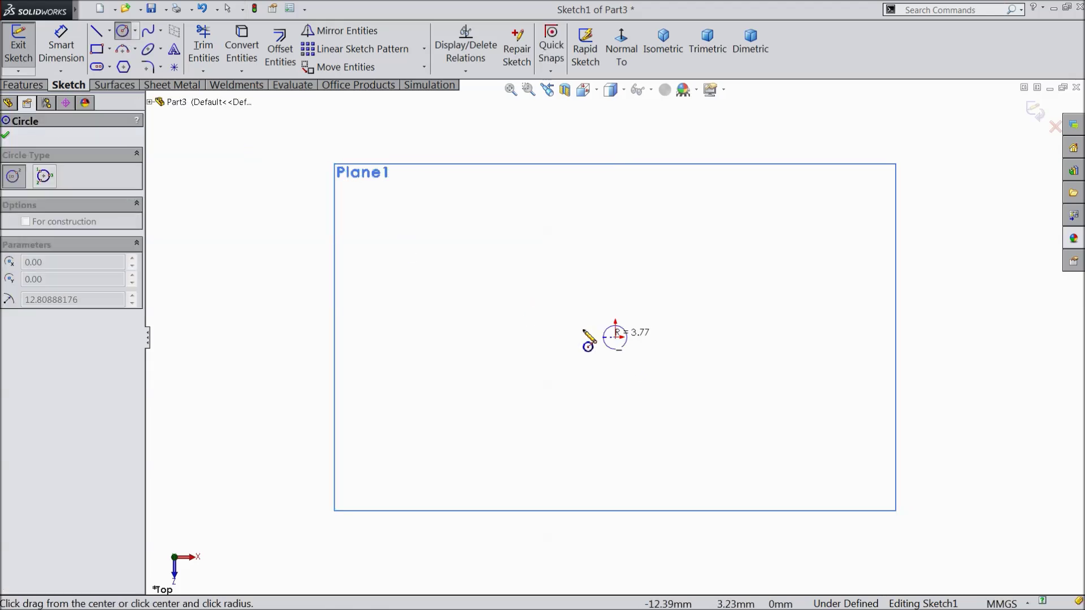
left_click(487, 296)
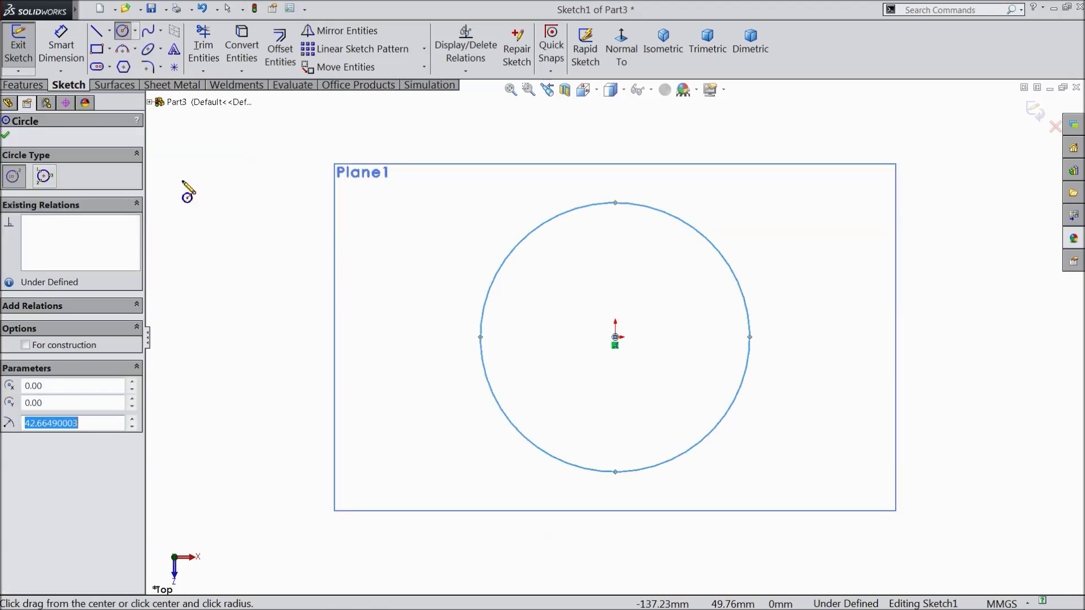
Step: Dimension the circle's diameter to 20 mm and close the sketch
left_click(58, 54)
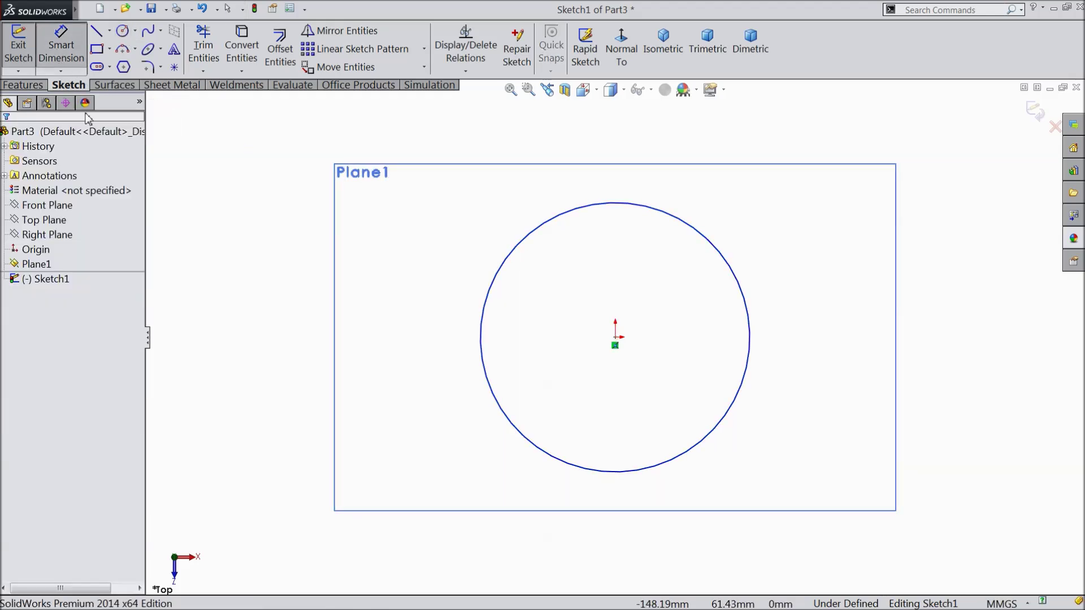
left_click(479, 343)
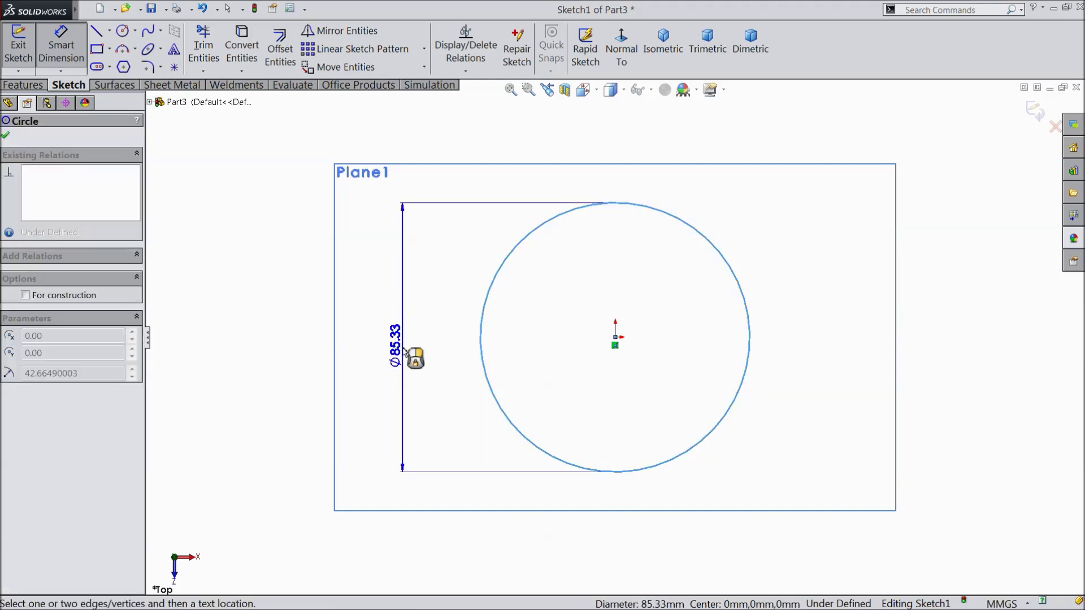
left_click(404, 354)
type("20")
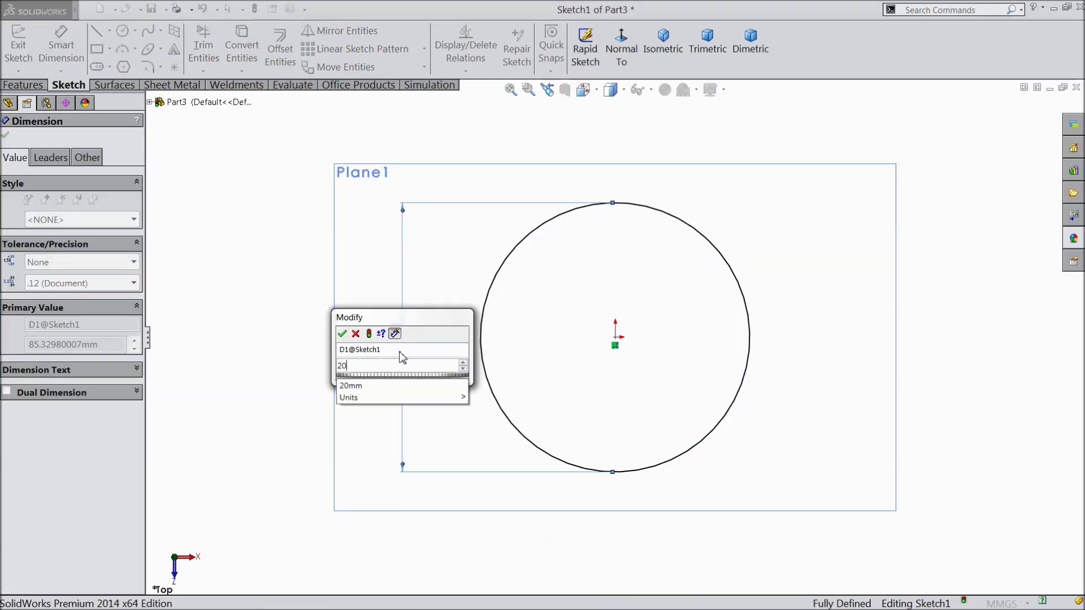
left_click(343, 334)
left_click(1036, 112)
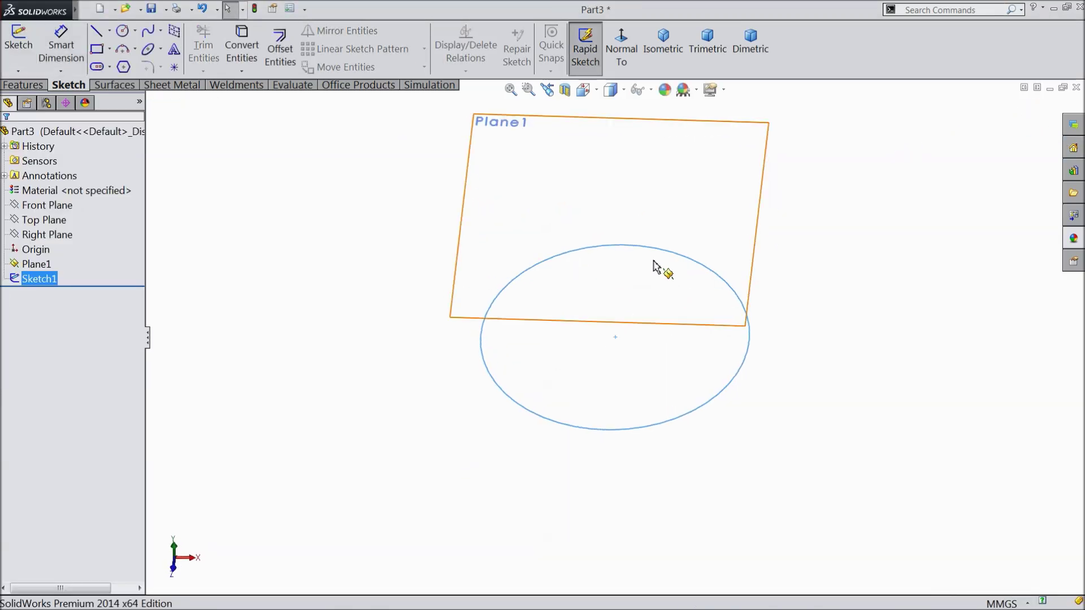
Step: Start a sketch on the offset plane and draw a circle centred on the origin, inside the 20 mm circle's outline
left_click(31, 266, "ctrl")
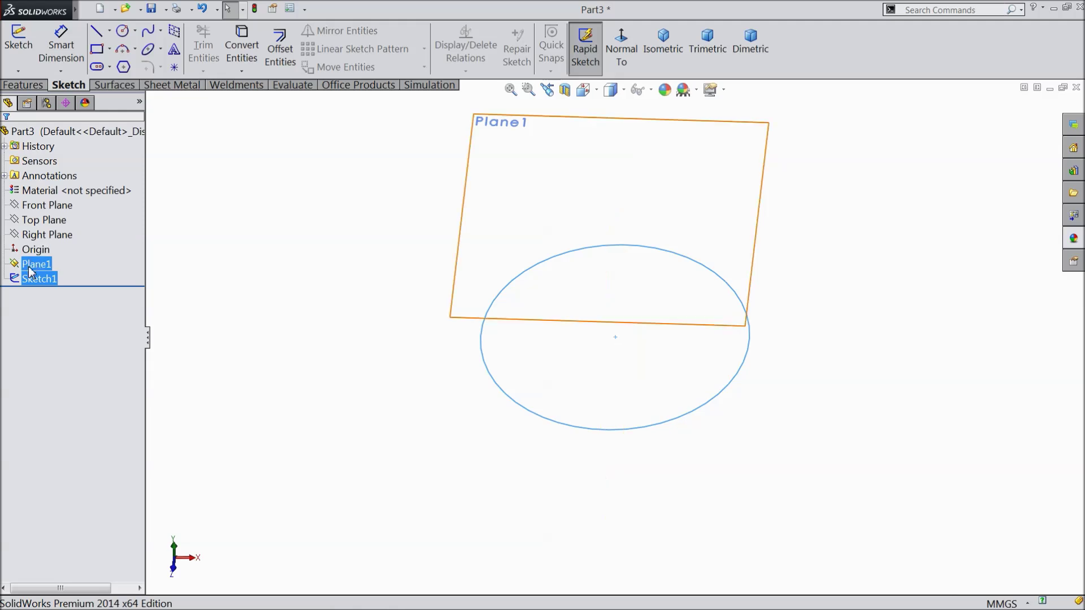
left_click(24, 267)
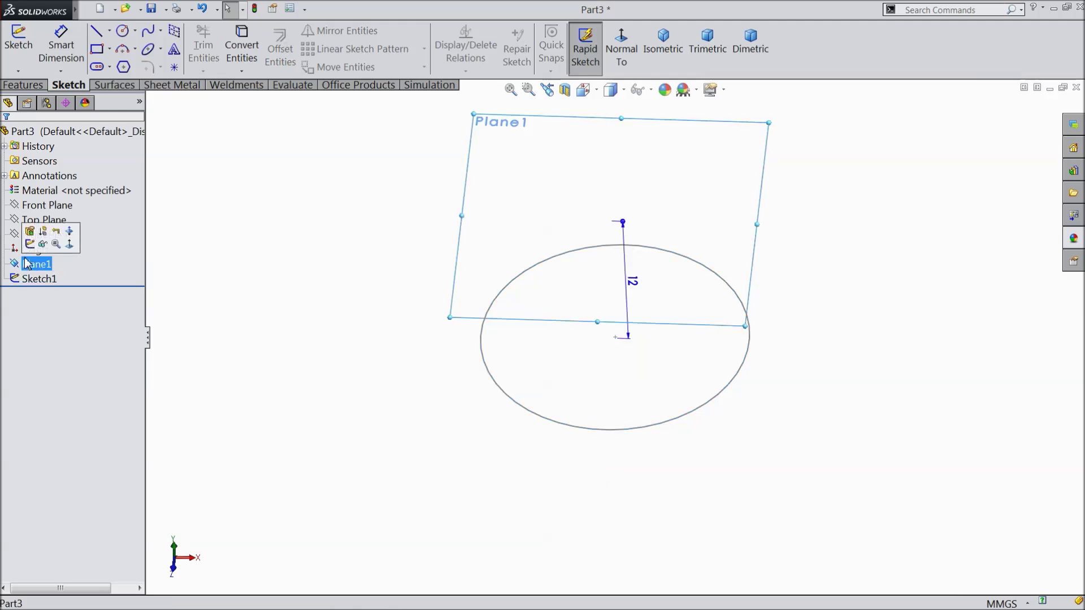
left_click(30, 244)
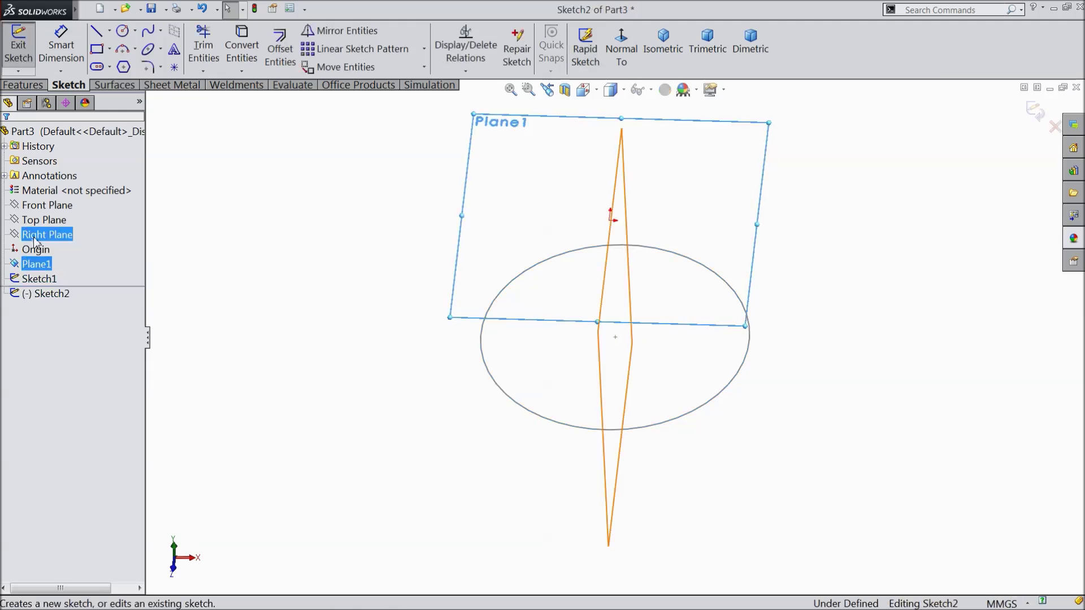
left_click(123, 33)
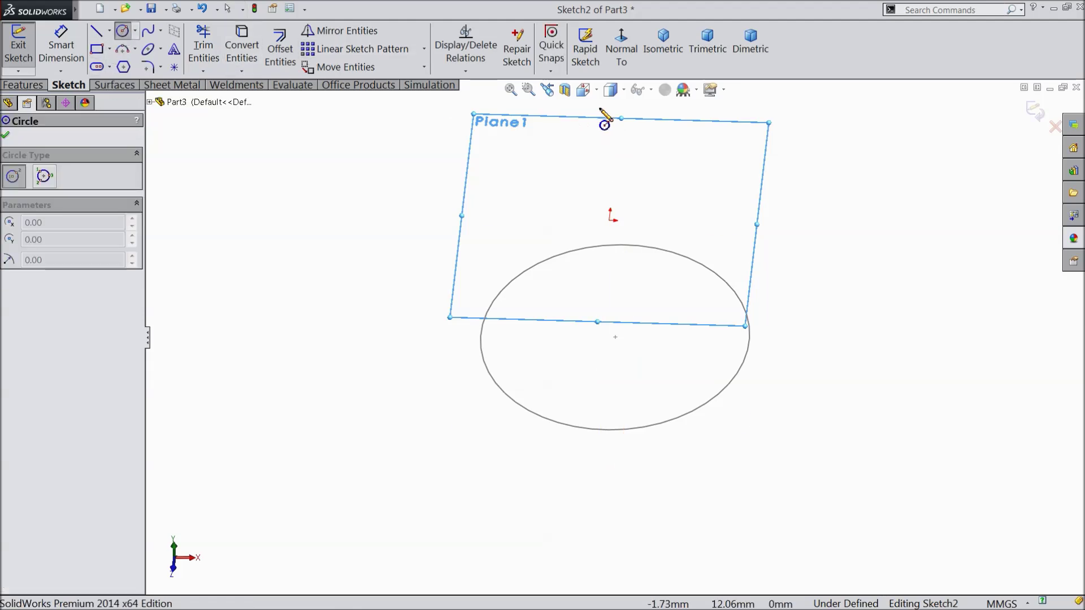
left_click(621, 51)
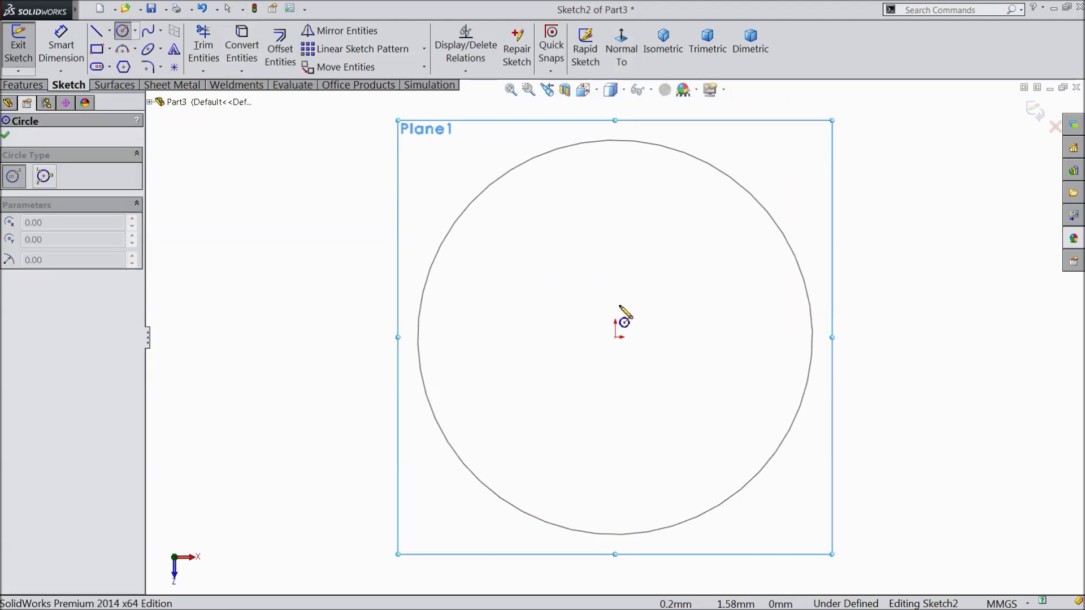
left_click(616, 337)
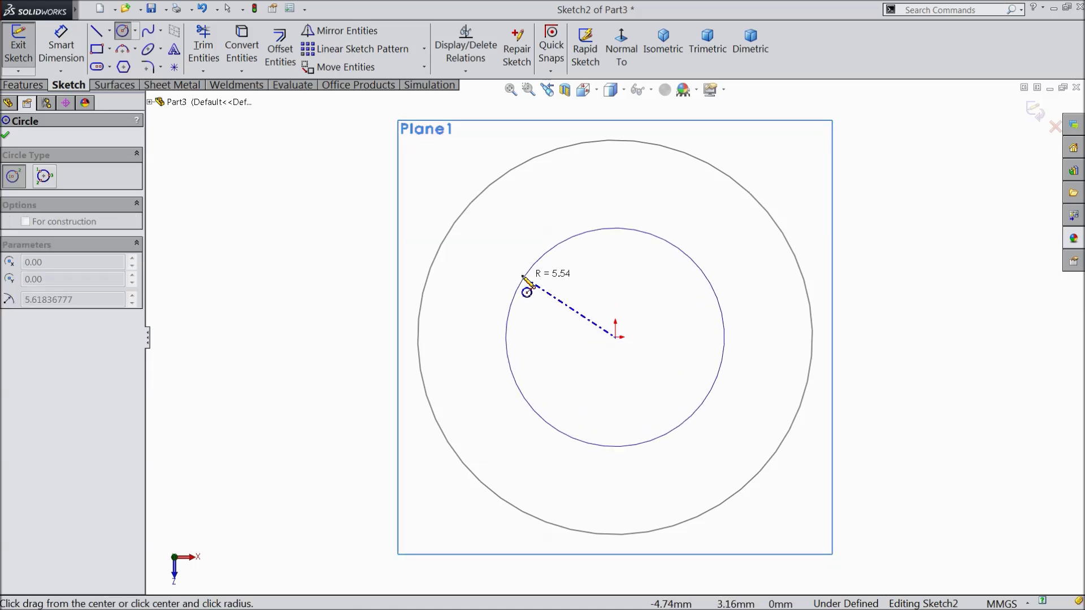
left_click(485, 262)
Step: Dimension the inner circle's diameter to 16 mm and close the sketch
left_click(54, 46)
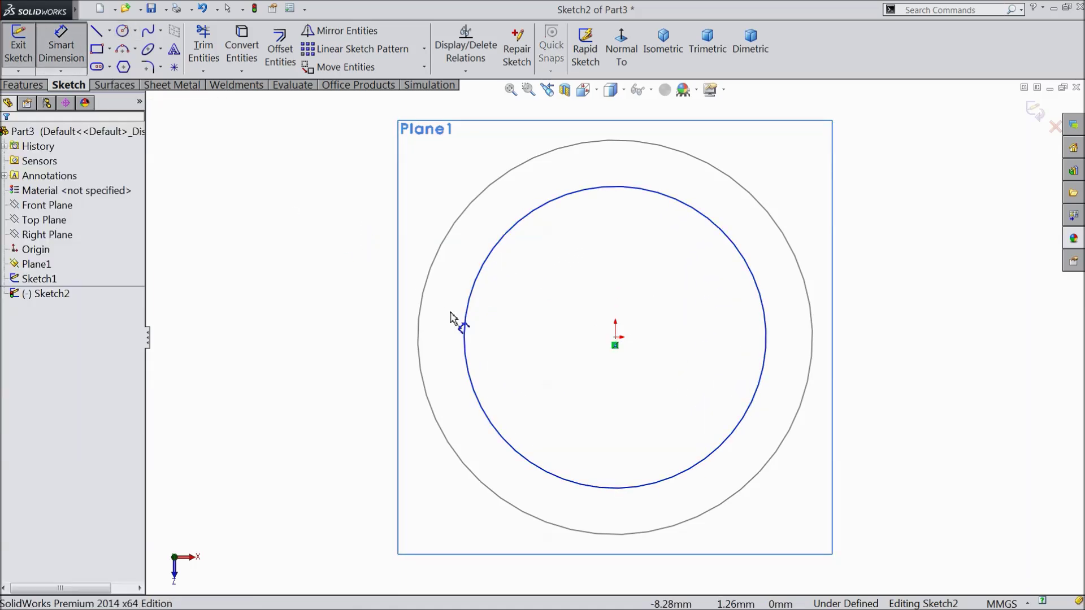
left_click(465, 330)
left_click(345, 334)
type("16")
left_click(282, 316)
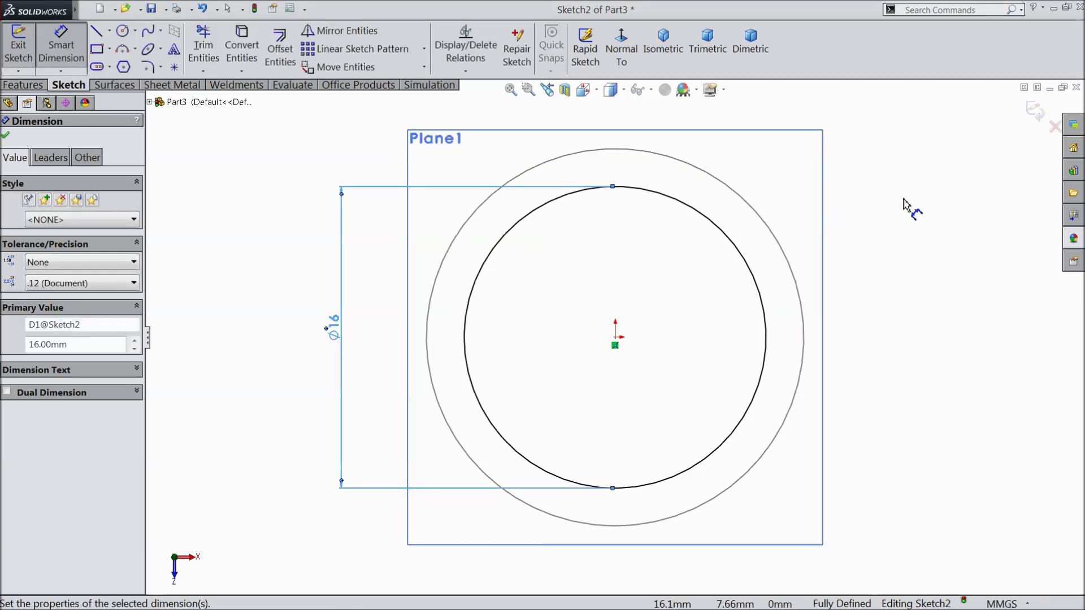
left_click(1038, 116)
Step: Set up a Lofted Boss/Base with the 16 mm circle and the 20 mm circle as profiles
mouse_move(838, 467)
middle_mouse_down()
mouse_move(867, 279)
mouse_move(831, 293)
mouse_move(835, 279)
middle_mouse_up()
scroll(732, 362, "down", 3)
middle_click_drag(736, 382, 758, 373)
left_click(24, 85)
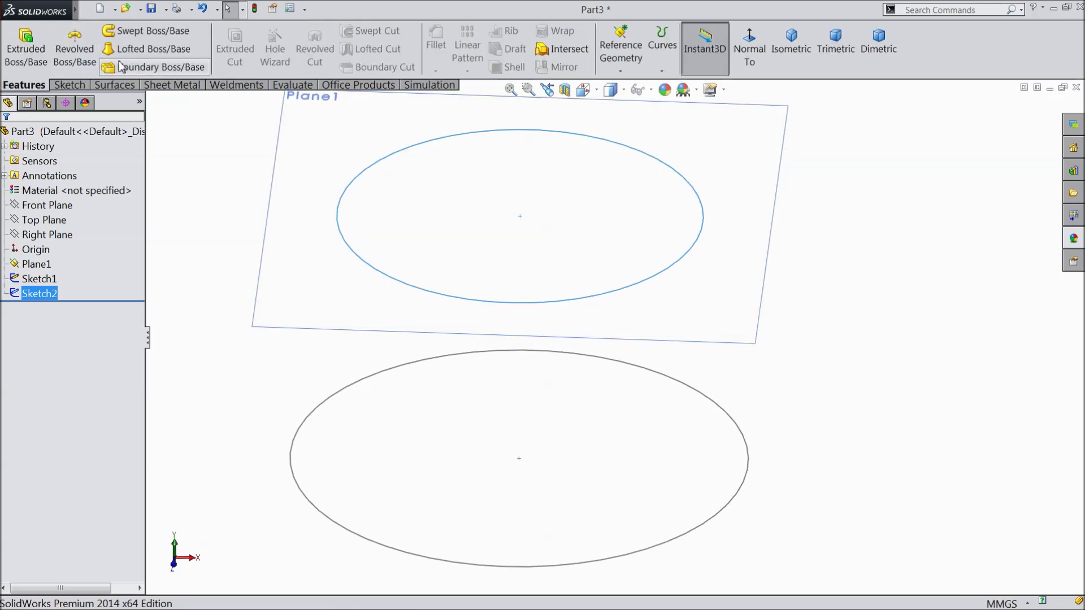
left_click(148, 49)
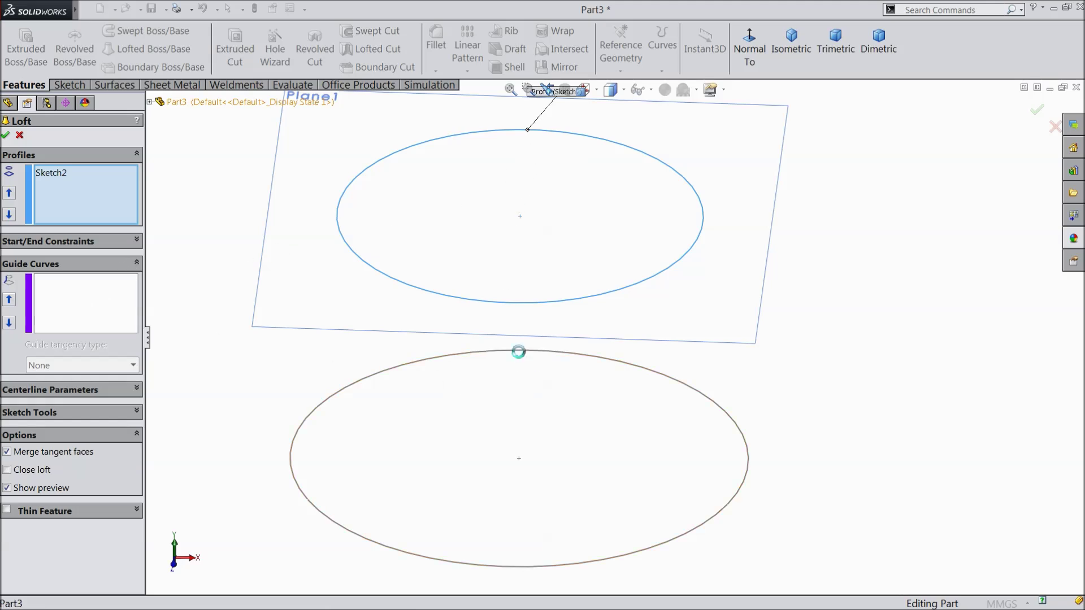
left_click(517, 352)
Step: Align the lower profile's connector point with the upper one to untwist the loft, and finish the feature
scroll(535, 369, "up", 3)
middle_click_drag(536, 378, 634, 388)
scroll(527, 345, "down", 2)
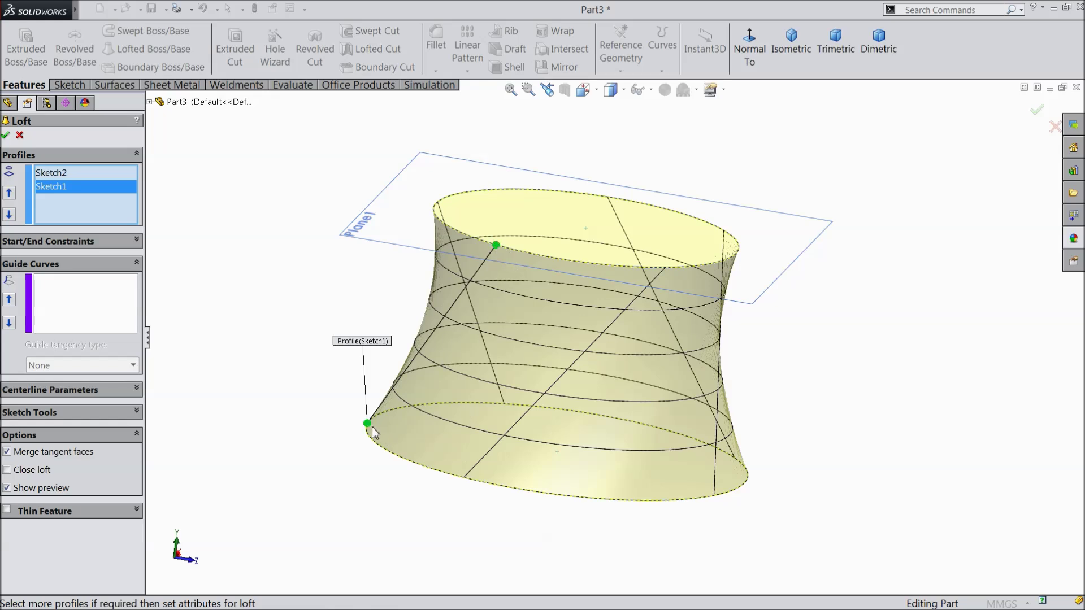
left_click_drag(380, 455, 468, 479)
middle_click_drag(434, 491, 358, 493)
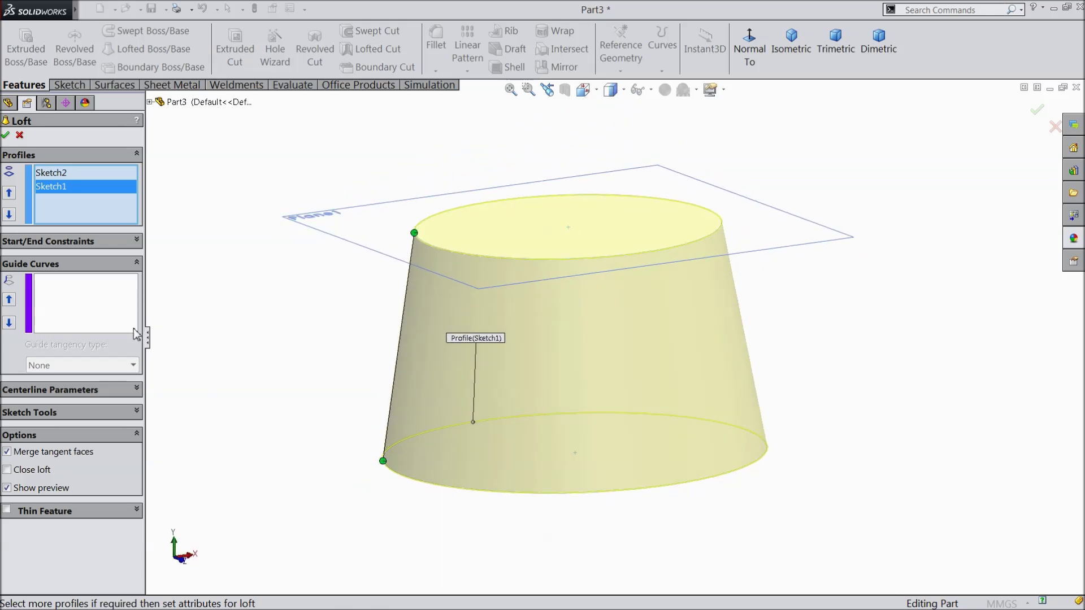
left_click(5, 135)
Step: Hide the offset reference plane at the top of the lofted body
middle_click_drag(244, 329, 290, 346)
left_click(314, 227)
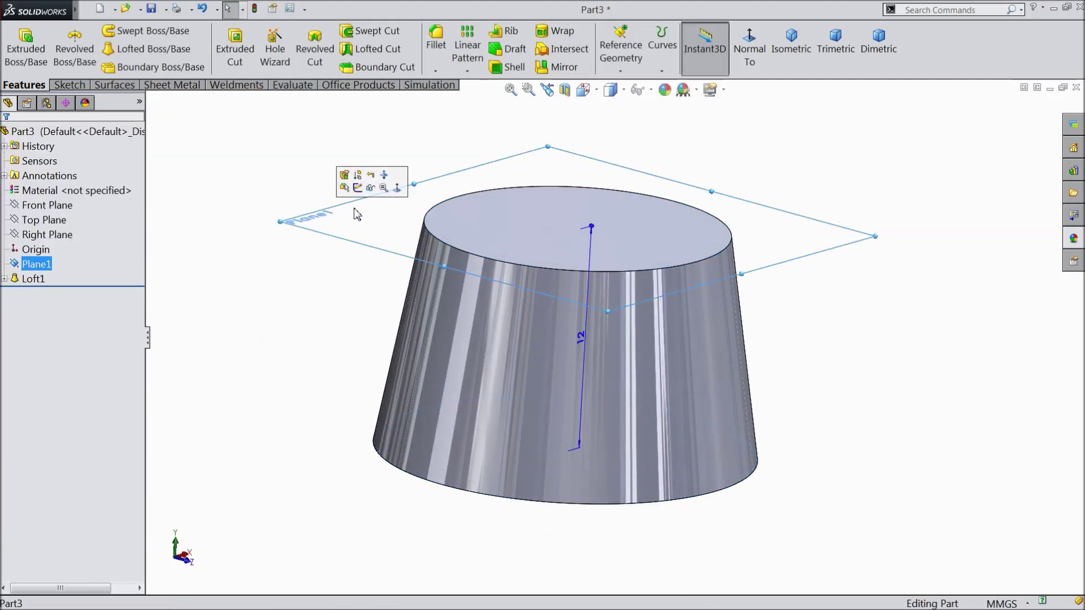
left_click(363, 190)
mouse_move(329, 340)
middle_mouse_down()
mouse_move(311, 405)
mouse_move(317, 338)
middle_mouse_up()
Step: Apply the satin finish stainless steel appearance to the whole part and check its RGB colour components
left_click(115, 134)
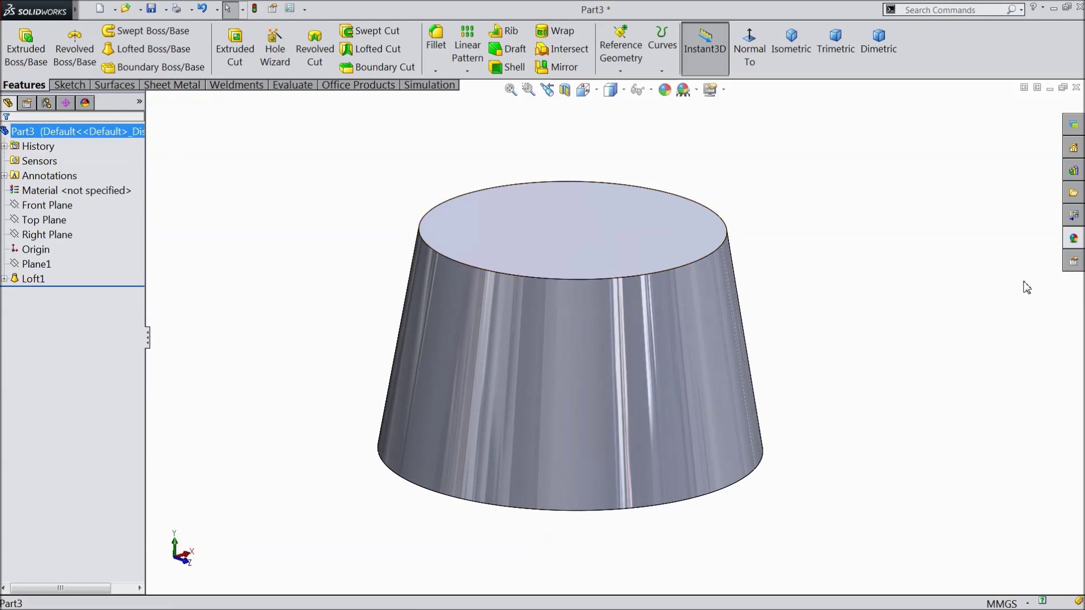
left_click(1074, 240)
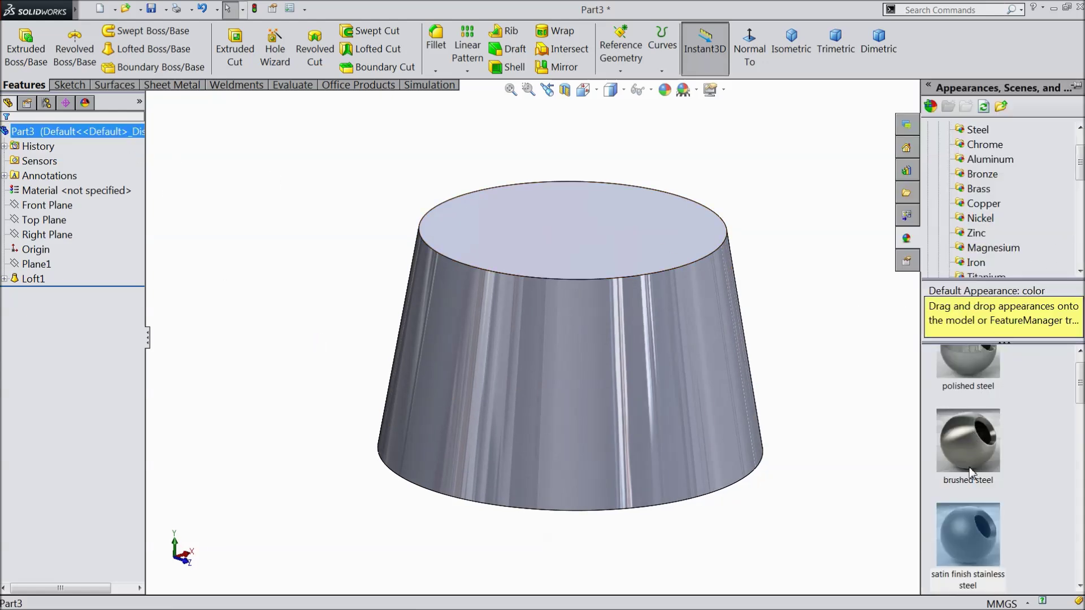
double_click(961, 543)
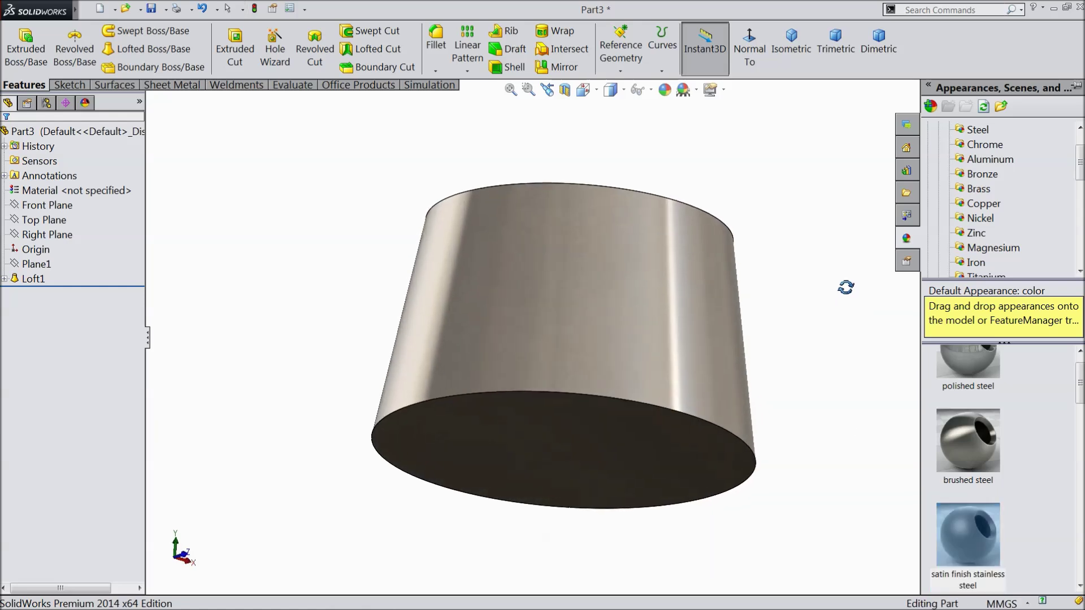
left_click(665, 89)
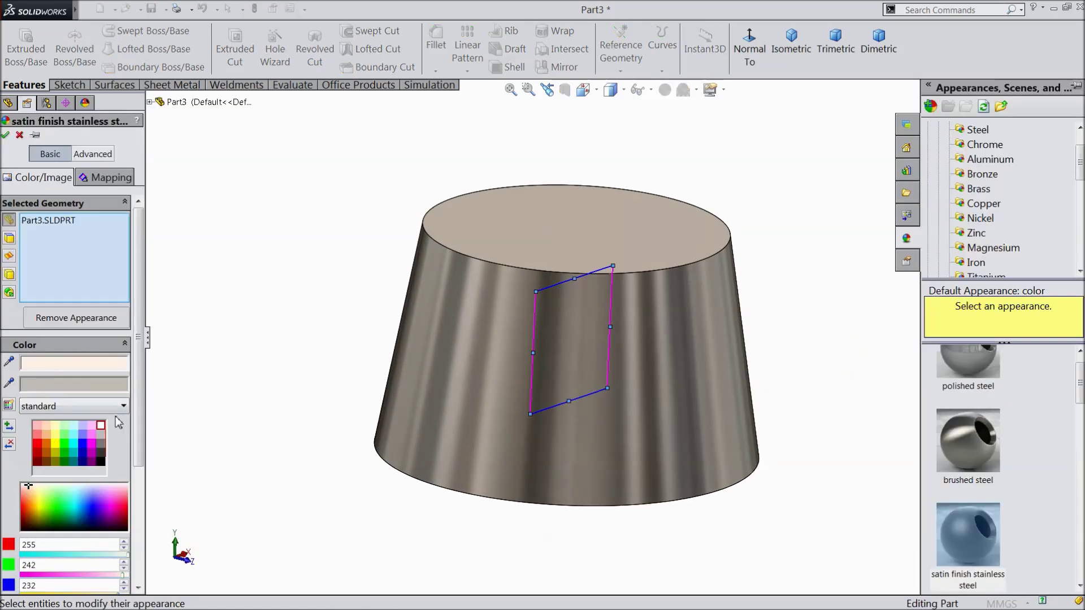
scroll(130, 464, "down", 3)
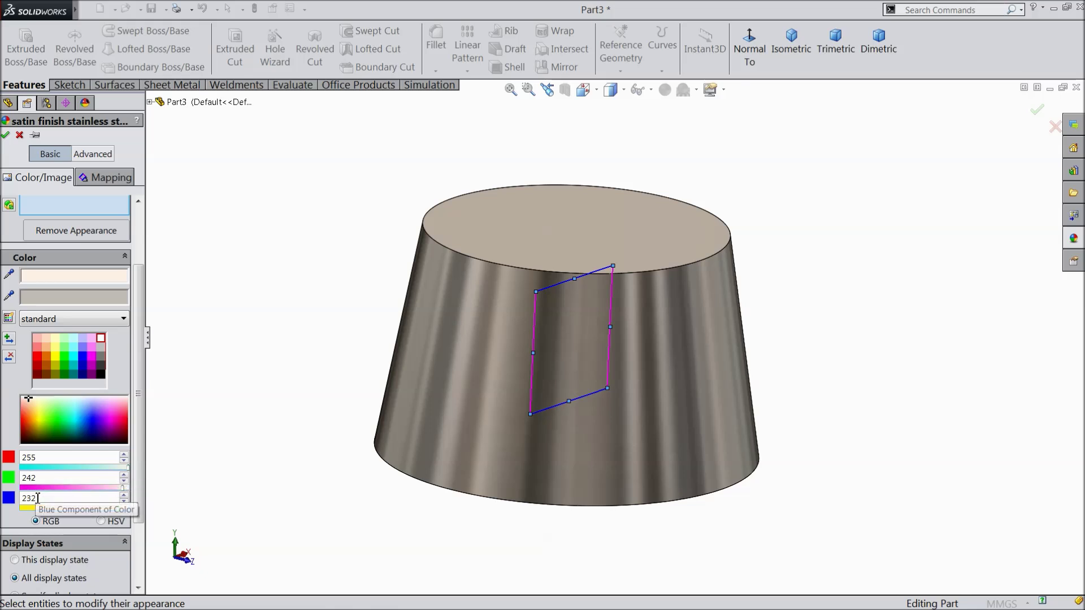
left_click(6, 135)
Step: Start a sketch on the lofted body's large bottom face and draw a circle about 12 mm in diameter centred on the origin
mouse_move(289, 380)
middle_mouse_down()
mouse_move(291, 361)
mouse_move(286, 426)
mouse_move(292, 215)
middle_mouse_up()
left_click(564, 405)
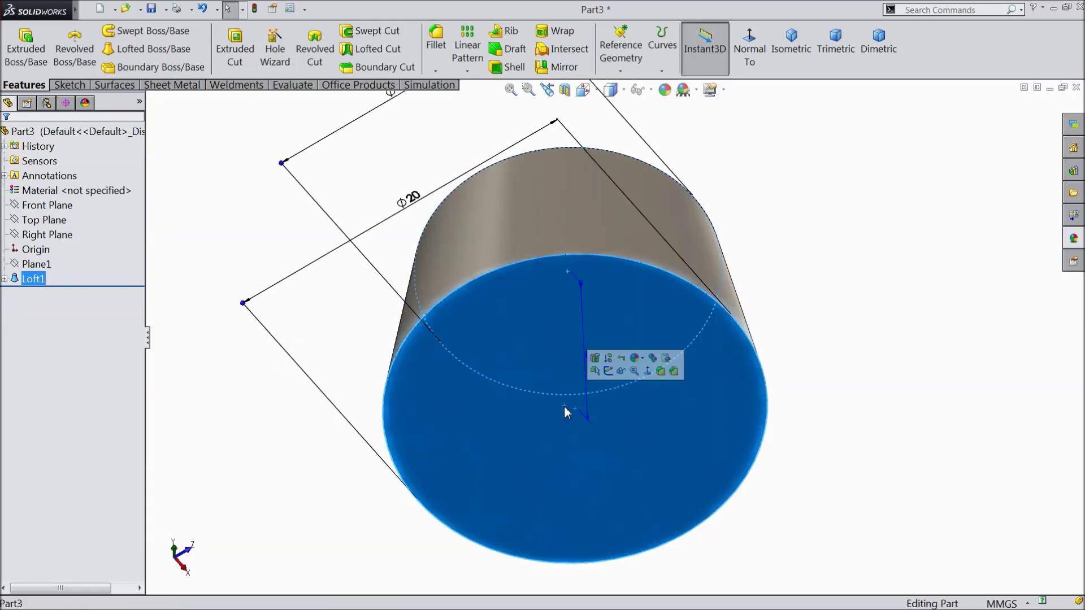
left_click(608, 371)
left_click(750, 48)
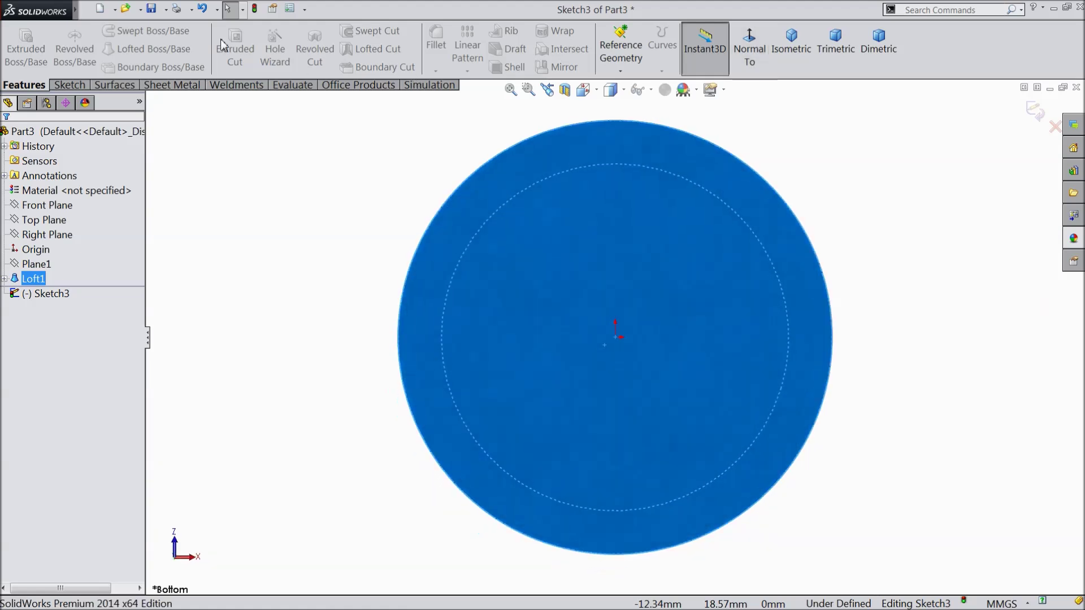
left_click(68, 85)
left_click(123, 30)
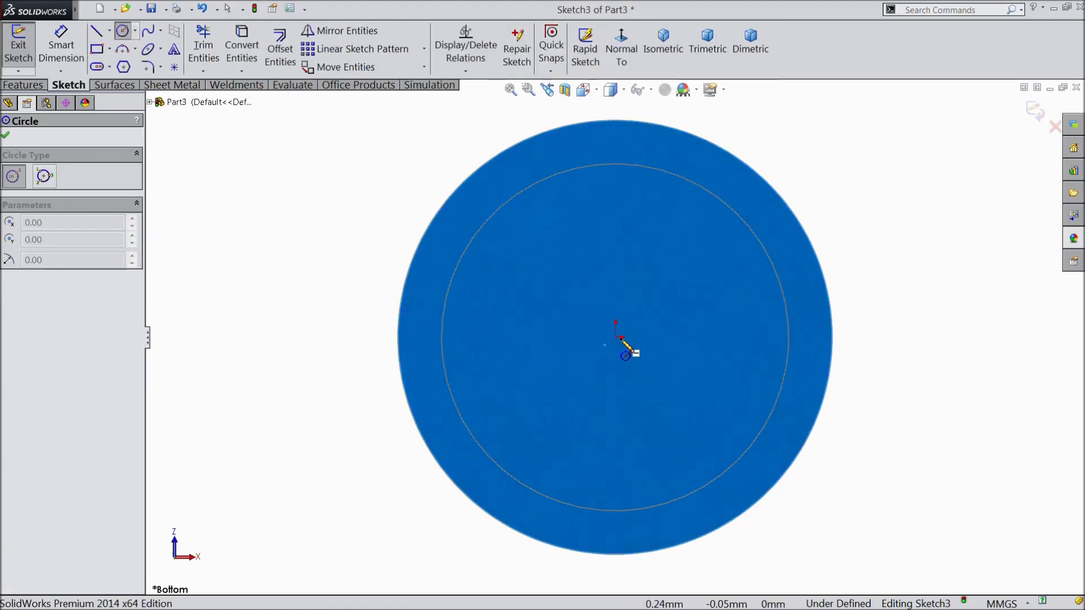
left_click_drag(621, 339, 512, 261)
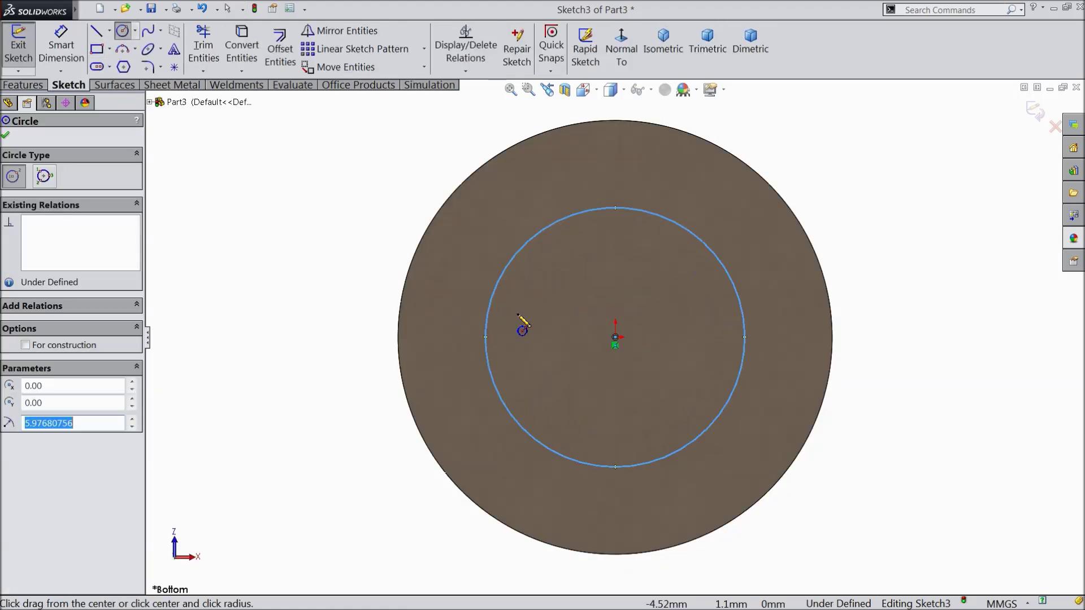
Step: Dimension the sketched circle's diameter as 10 mm
left_click(61, 45)
left_click(483, 331)
left_click(346, 348)
type("10")
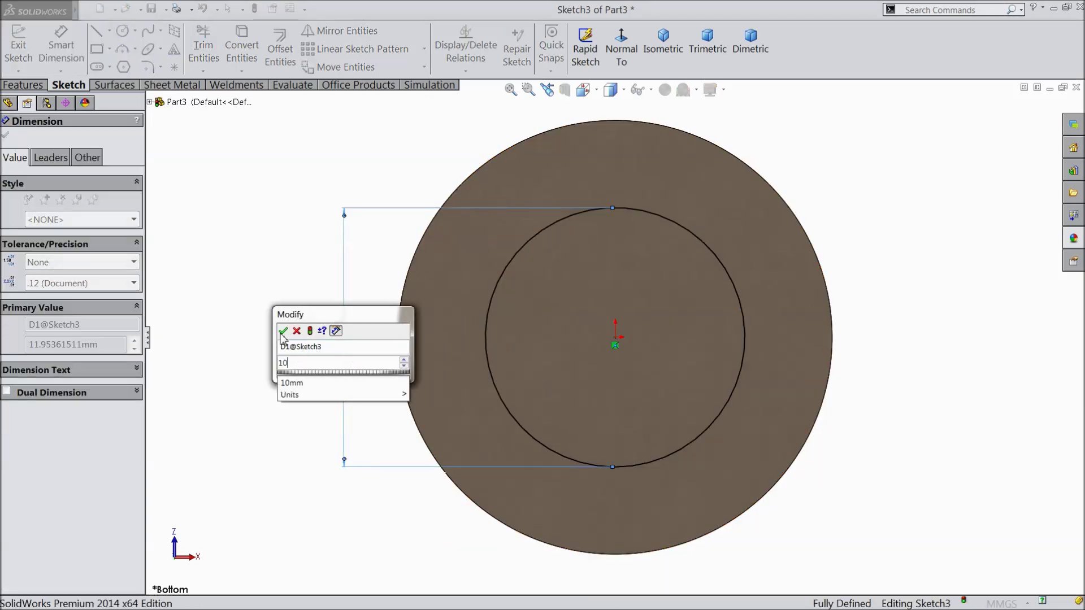
left_click(283, 332)
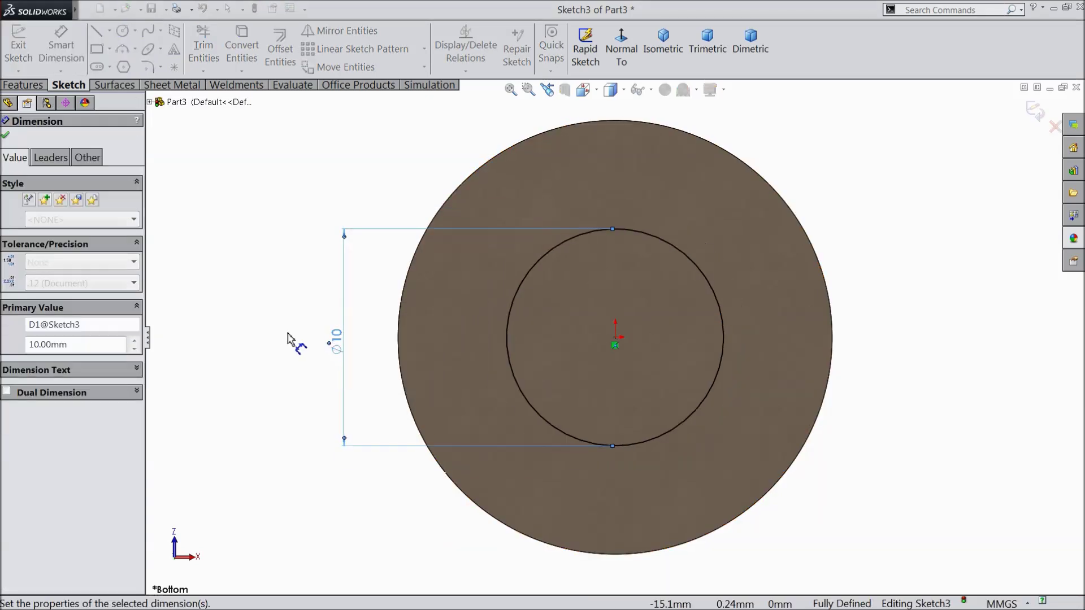
Step: Cut the 10 mm circle through the whole body with an Extruded Cut set to Through All
left_click(26, 85)
left_click(235, 50)
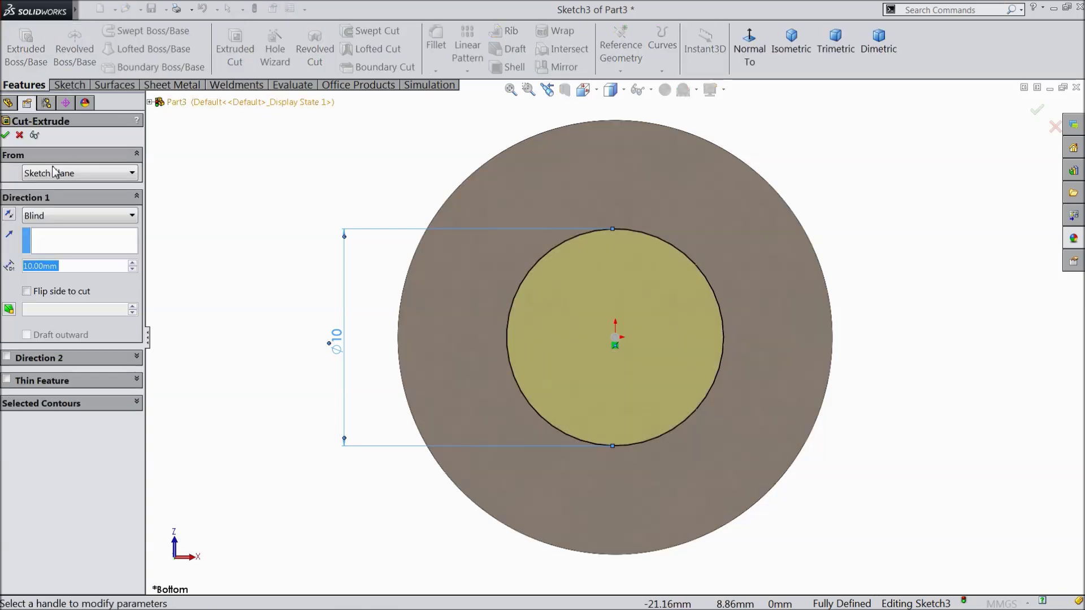
left_click(35, 217)
left_click(68, 241)
middle_click_drag(298, 164, 188, 394)
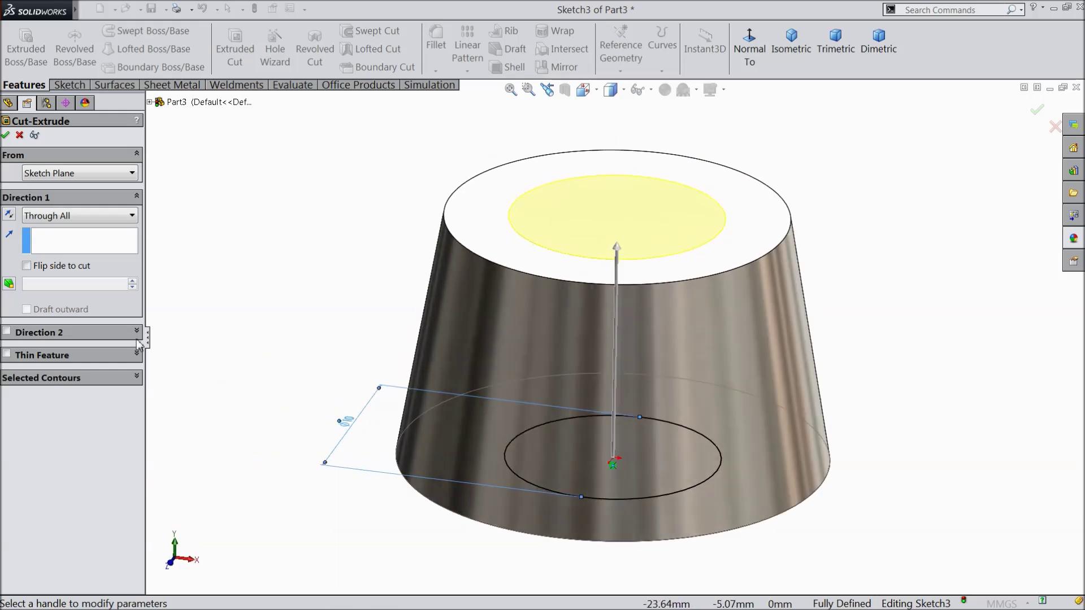
left_click(6, 135)
mouse_move(271, 291)
middle_mouse_down()
mouse_move(309, 346)
mouse_move(309, 446)
mouse_move(337, 351)
mouse_move(313, 351)
mouse_move(327, 242)
mouse_move(315, 252)
middle_mouse_up()
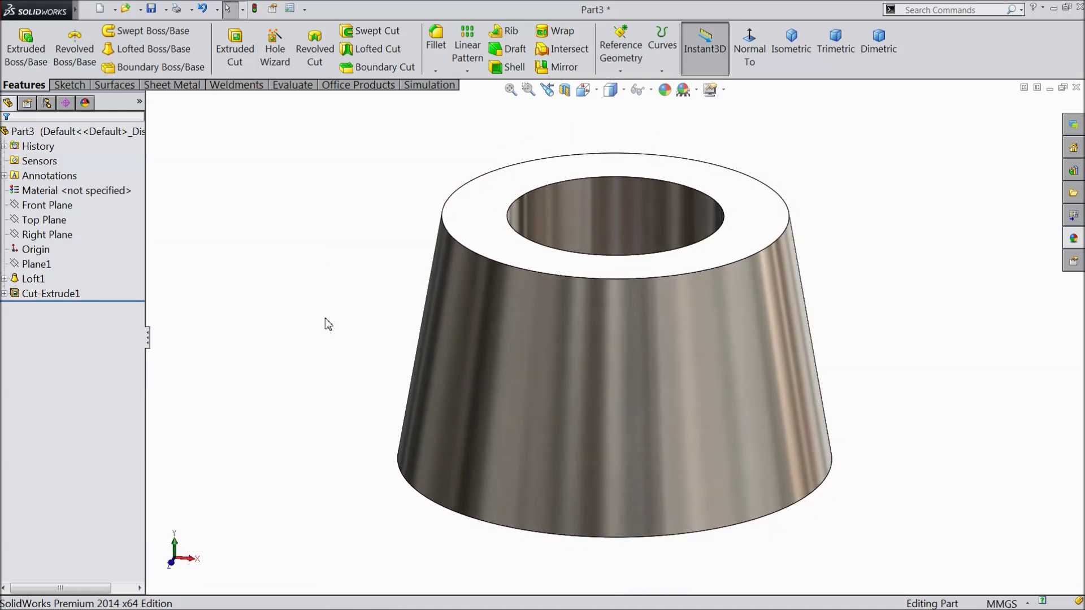
Step: Start a sketch on the bottom ring face and convert the bore's circular edge into a sketch entity
mouse_move(331, 324)
middle_mouse_down()
mouse_move(303, 286)
mouse_move(339, 147)
middle_mouse_up()
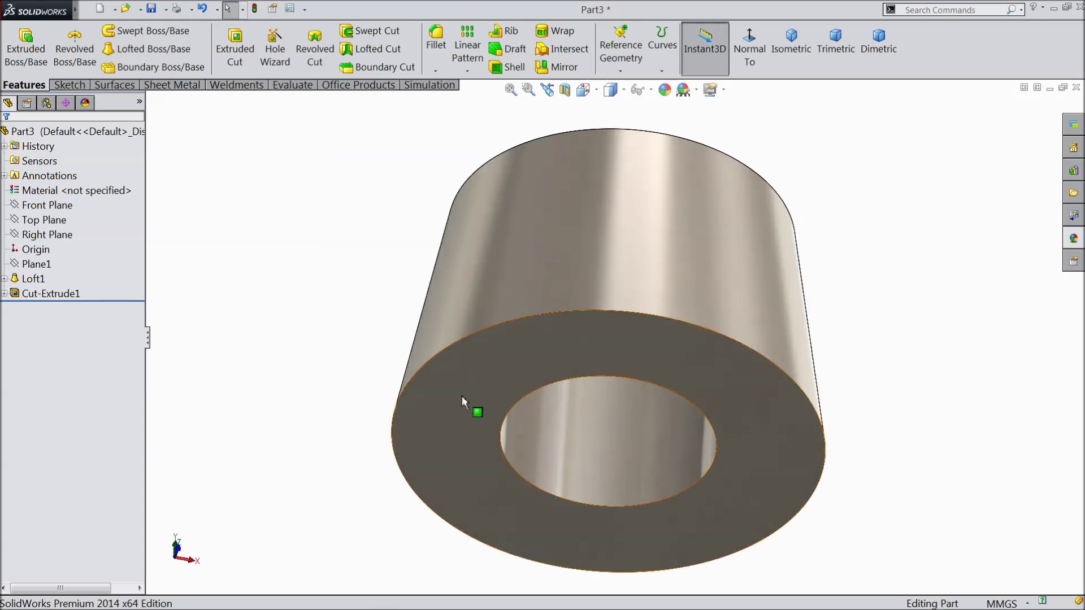
left_click(463, 416)
left_click(530, 388)
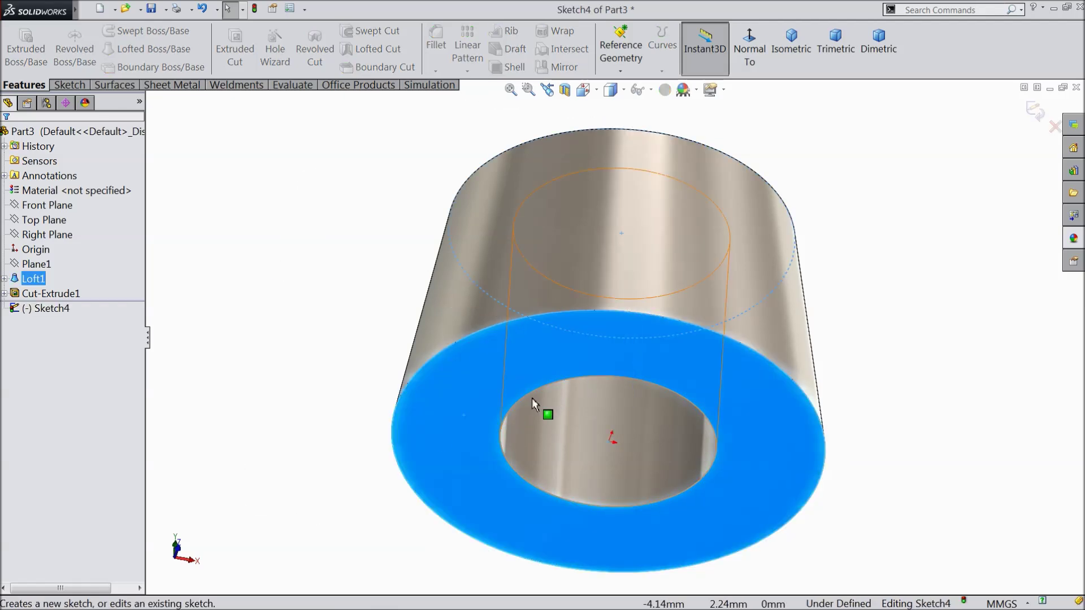
left_click(529, 399)
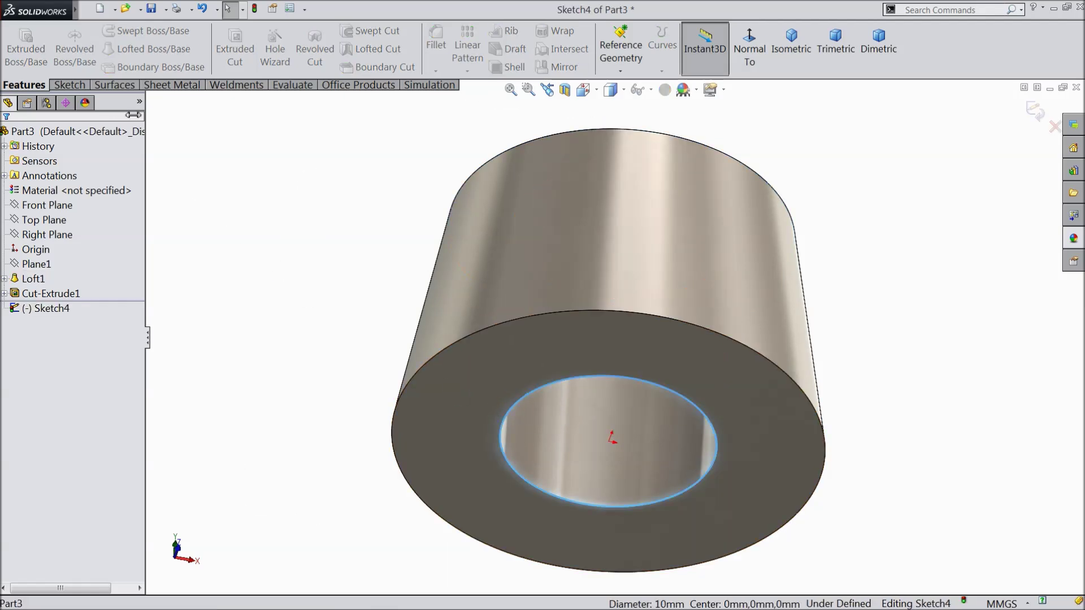
left_click(71, 86)
left_click(242, 51)
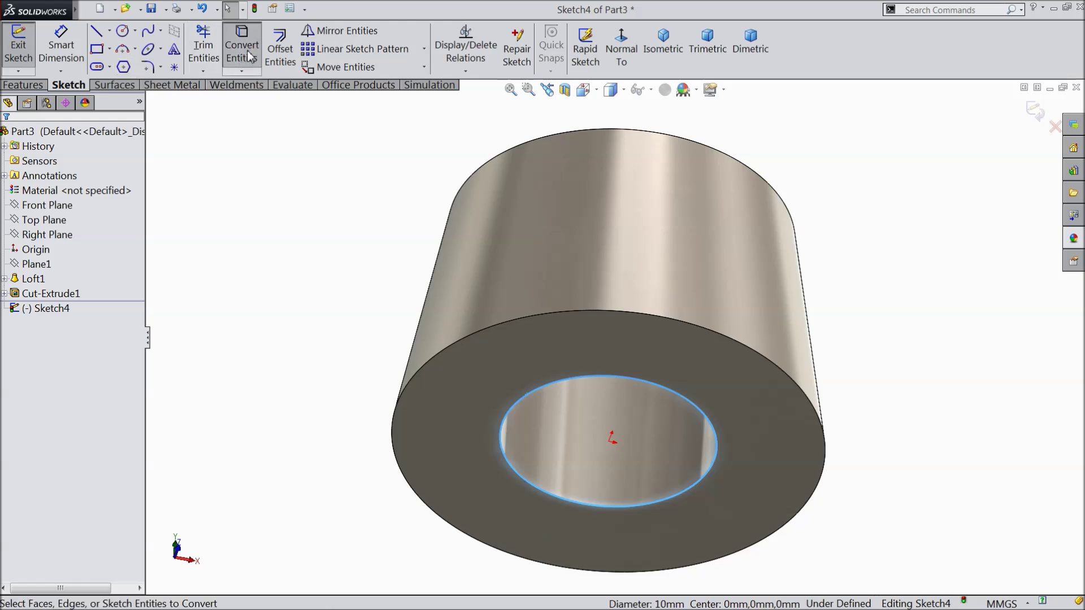
Step: Create a constant-pitch helix from the converted circle, defined by Height and Revolution, 12 mm high with 10 revolutions, clockwise
left_click(39, 86)
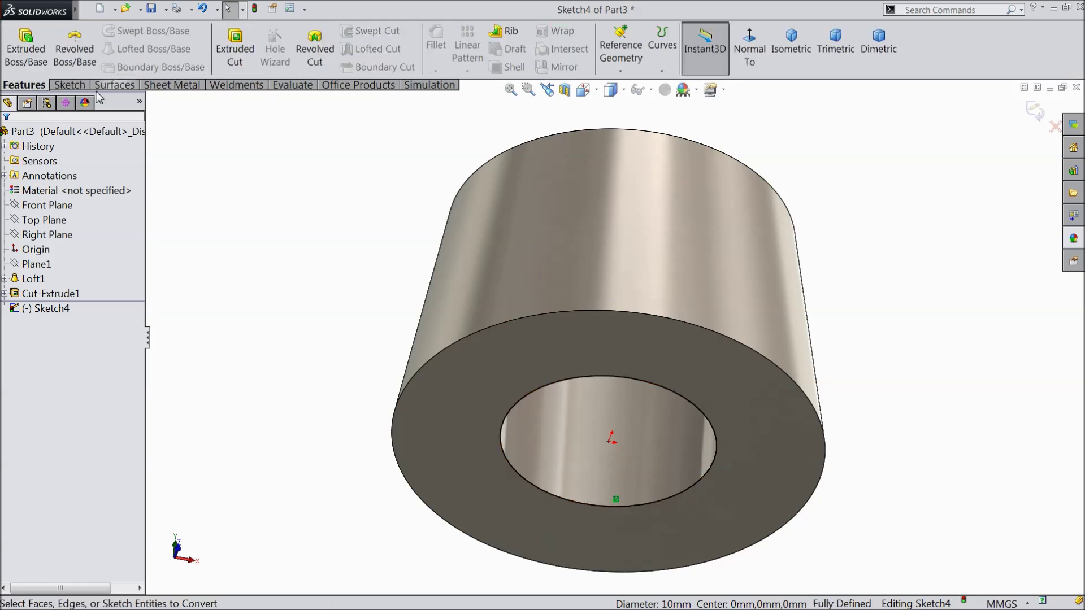
left_click(662, 68)
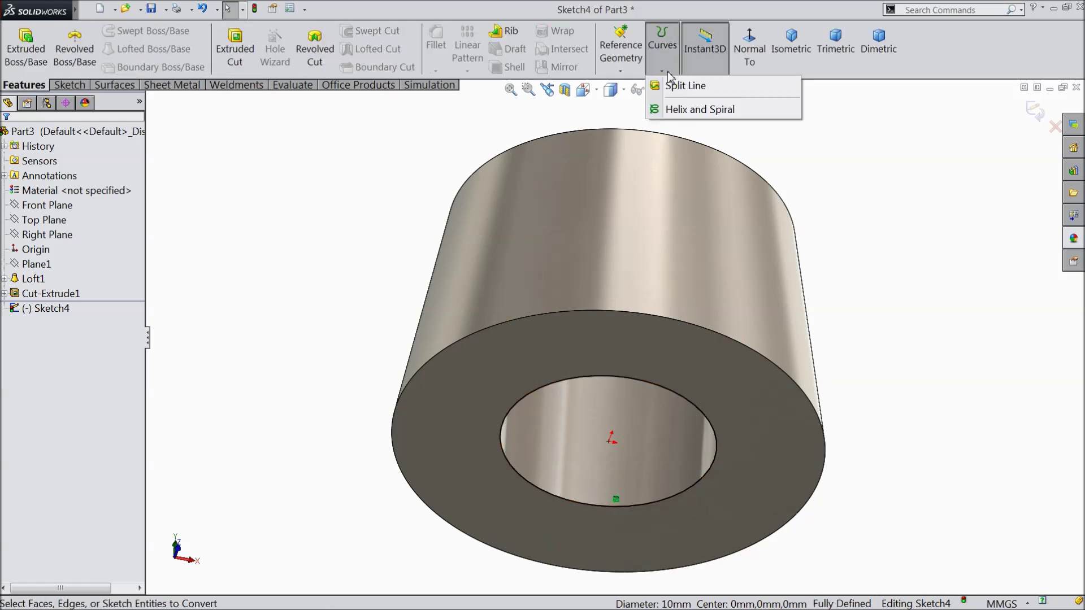
left_click(677, 111)
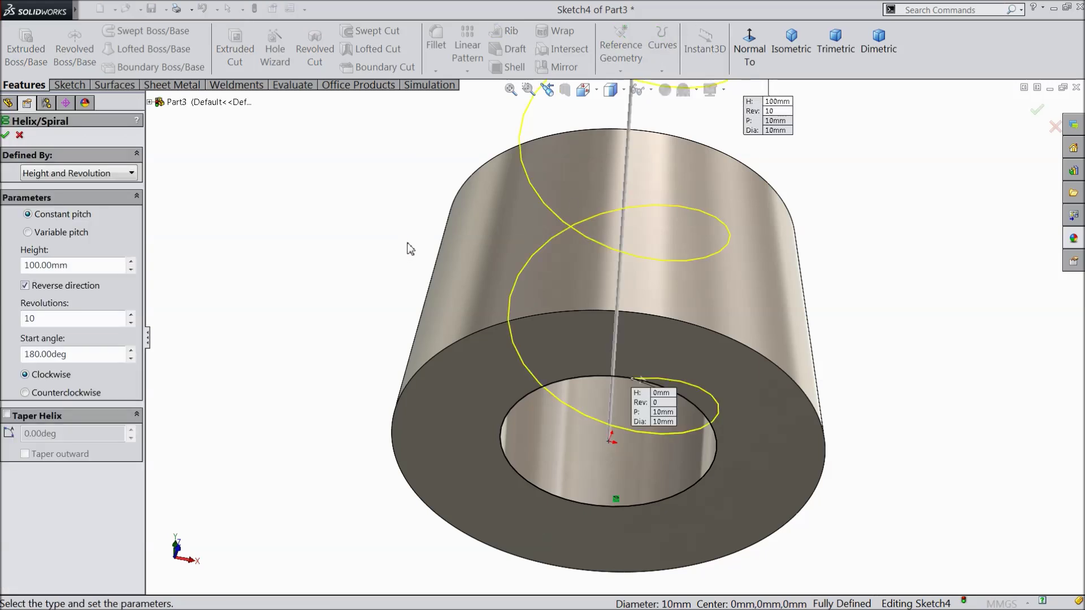
left_click(82, 177)
left_click(67, 191)
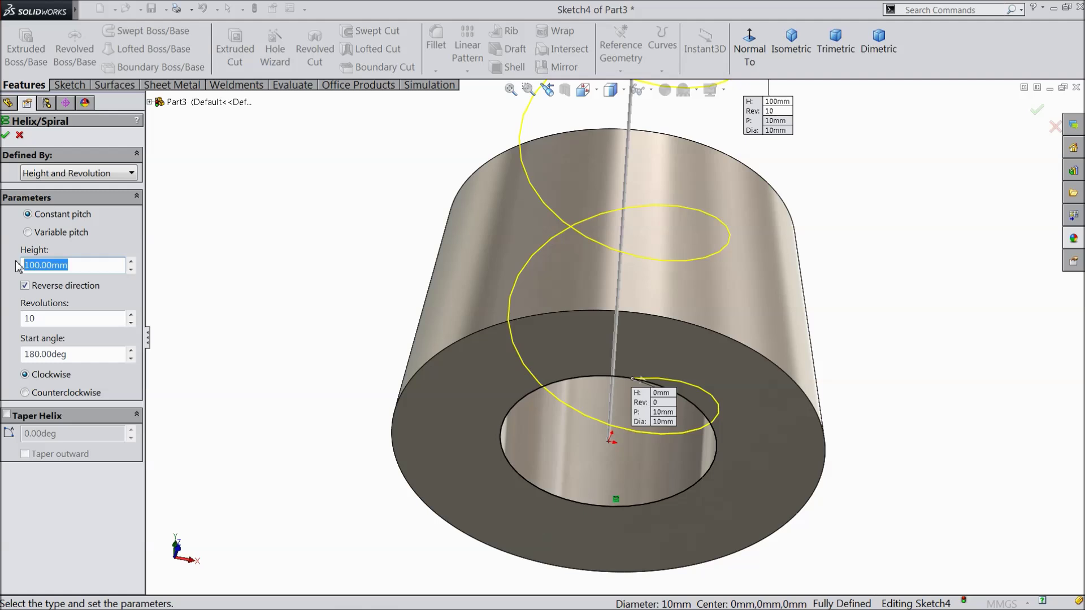
type("12")
key("Return")
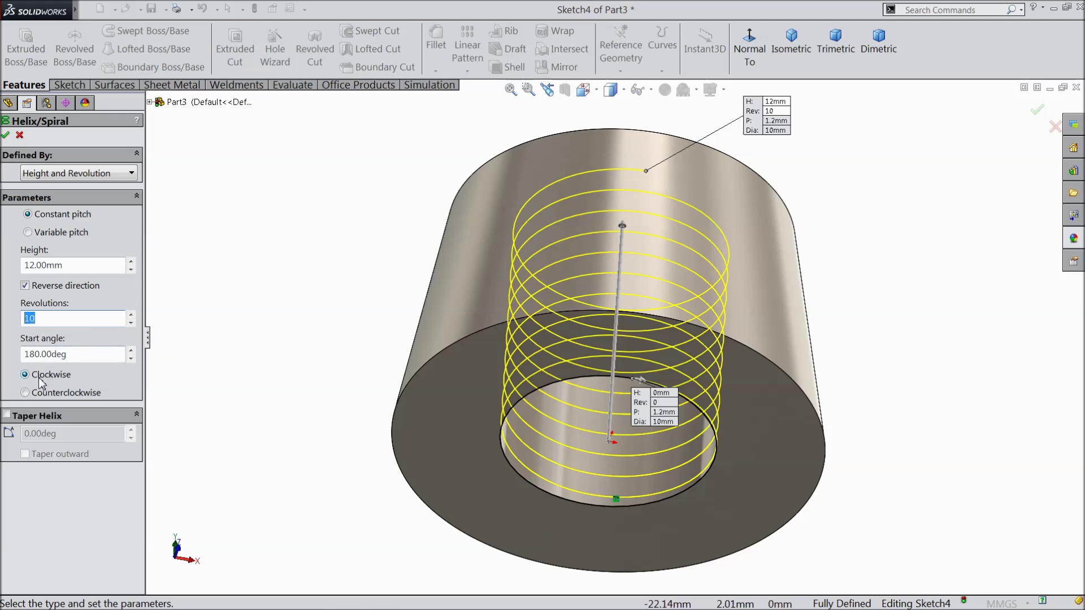
left_click(6, 135)
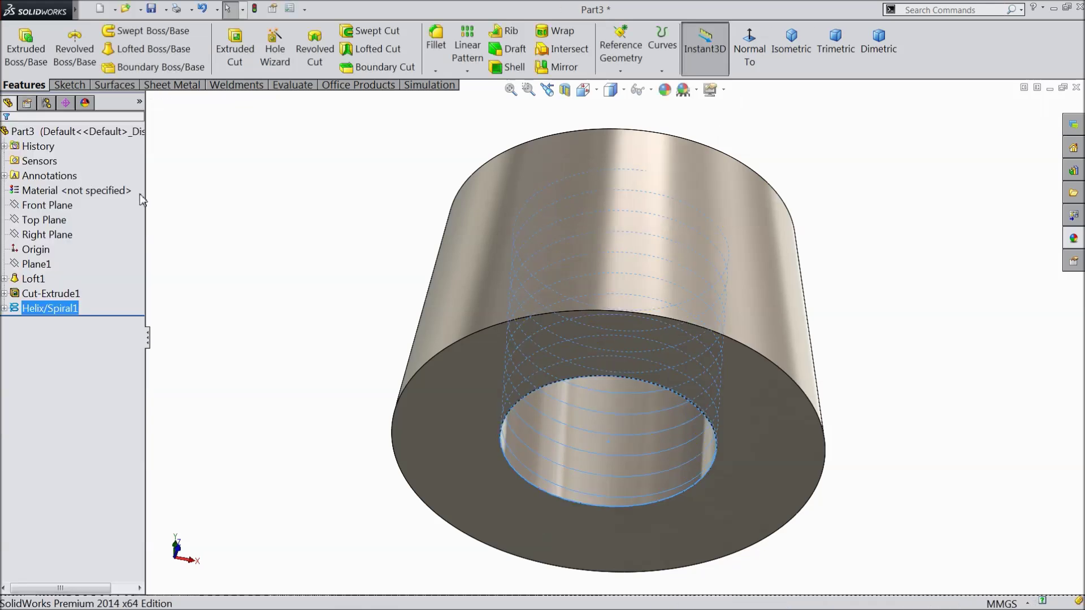
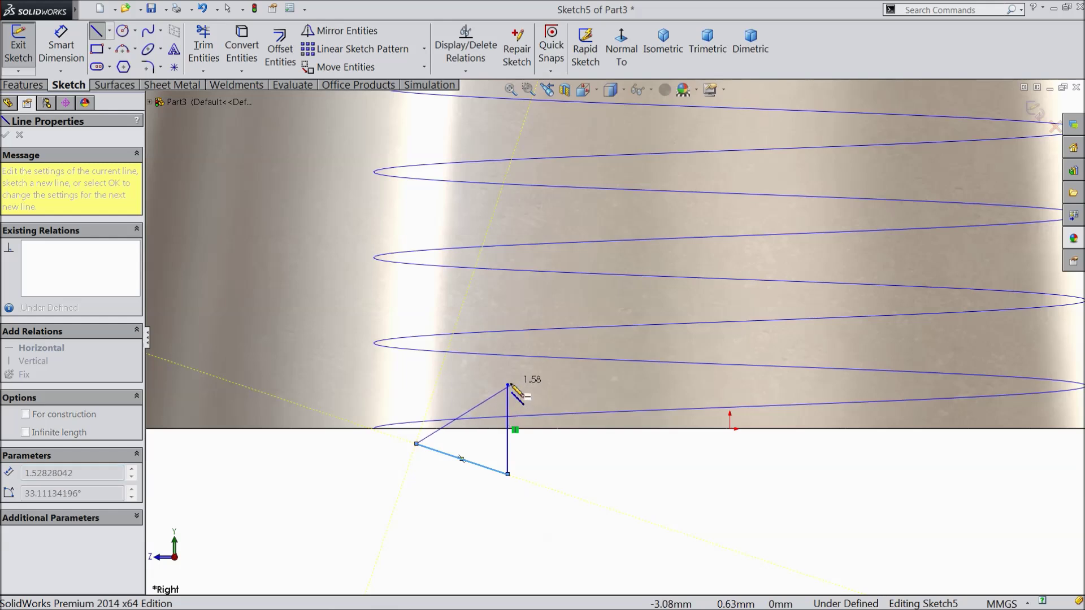
Step: Close the triangular thread profile with a slanted upper line about 1.5 mm long and end the Line tool
left_click(508, 385)
right_click(544, 459)
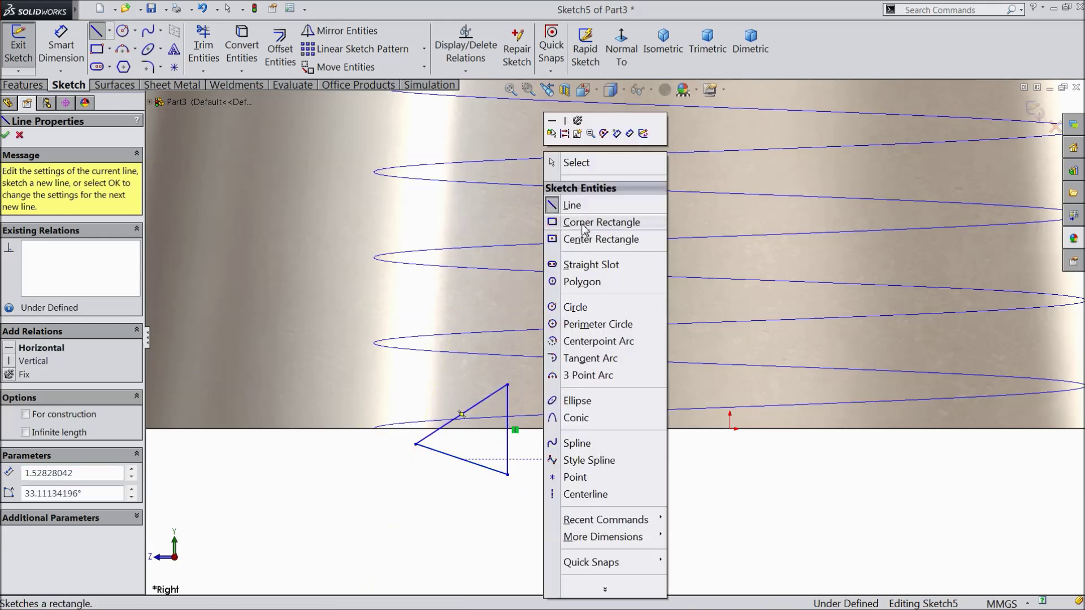
left_click(586, 164)
Step: Draw a centerline about 1.3 mm long from the triangle's apex to the midpoint of its vertical side and make it horizontal
left_click(109, 31)
left_click(116, 63)
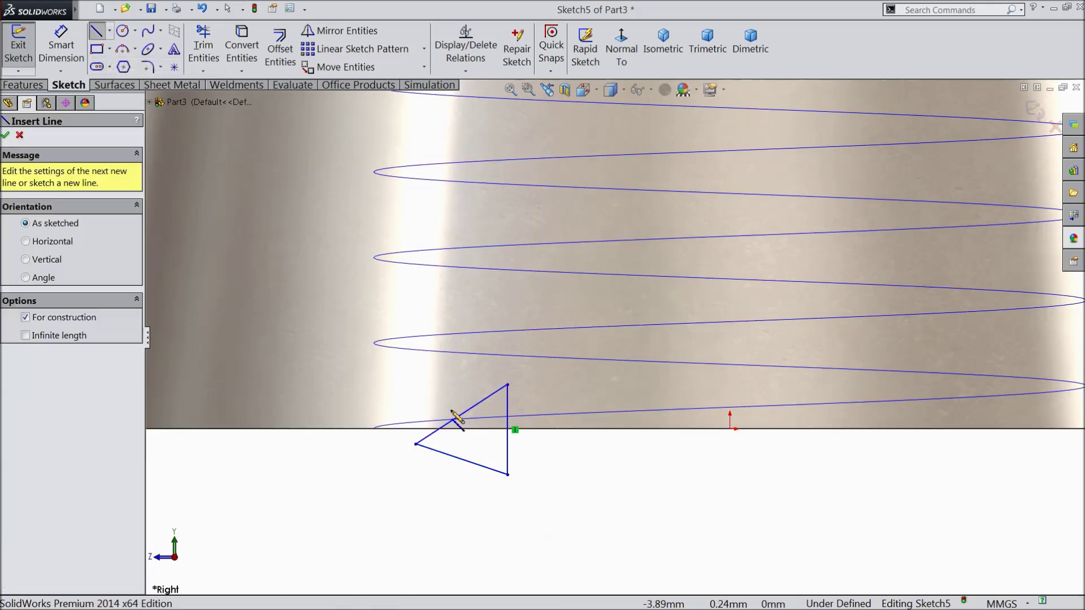
scroll(421, 447, "down", 3)
left_click(411, 442)
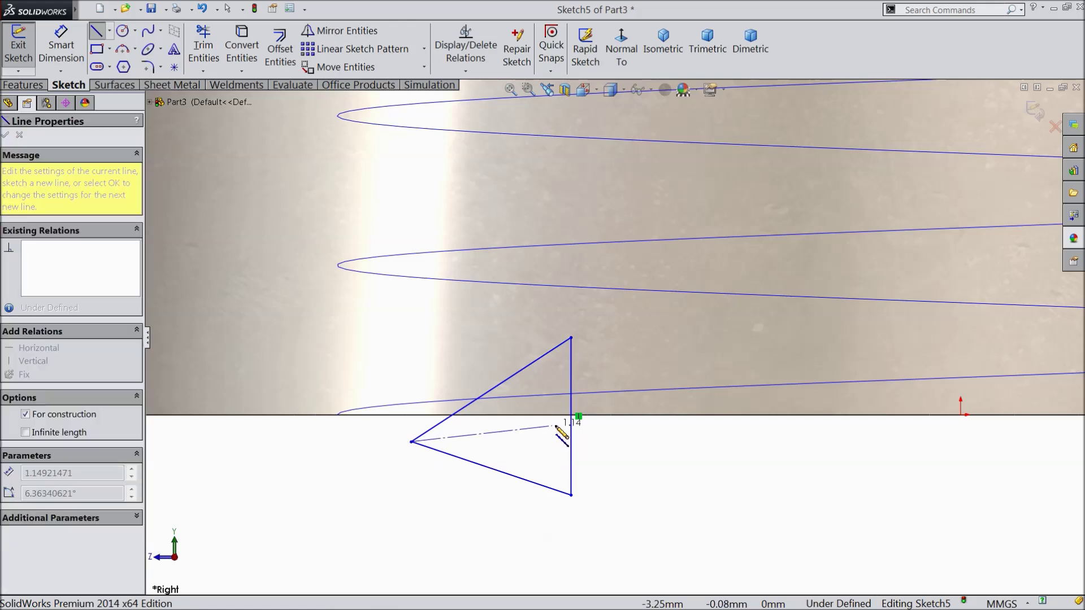
left_click(572, 416)
right_click(597, 442)
left_click(654, 116)
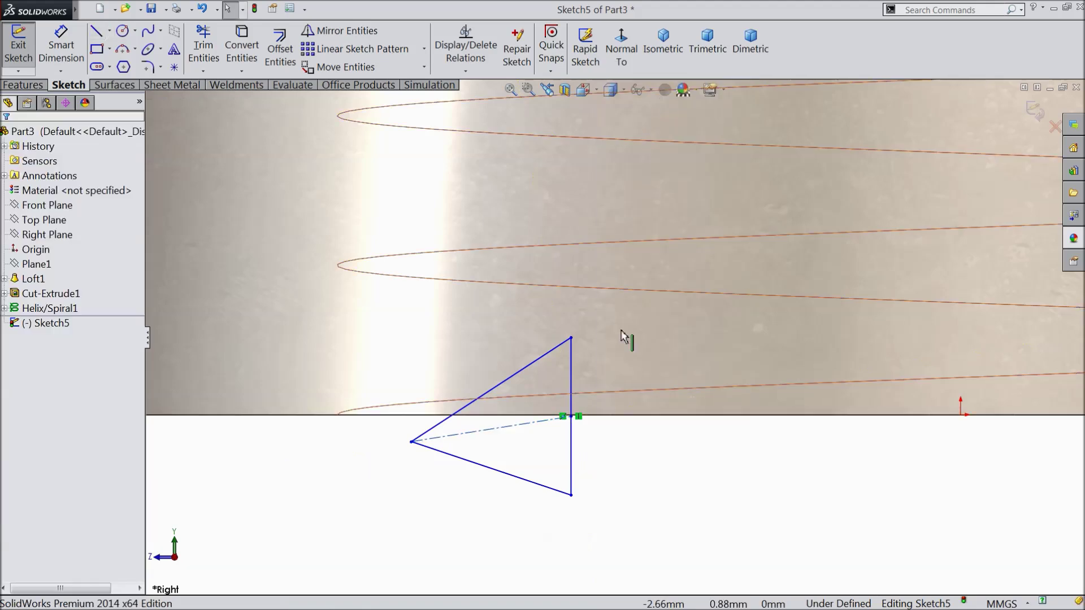
left_click(515, 427)
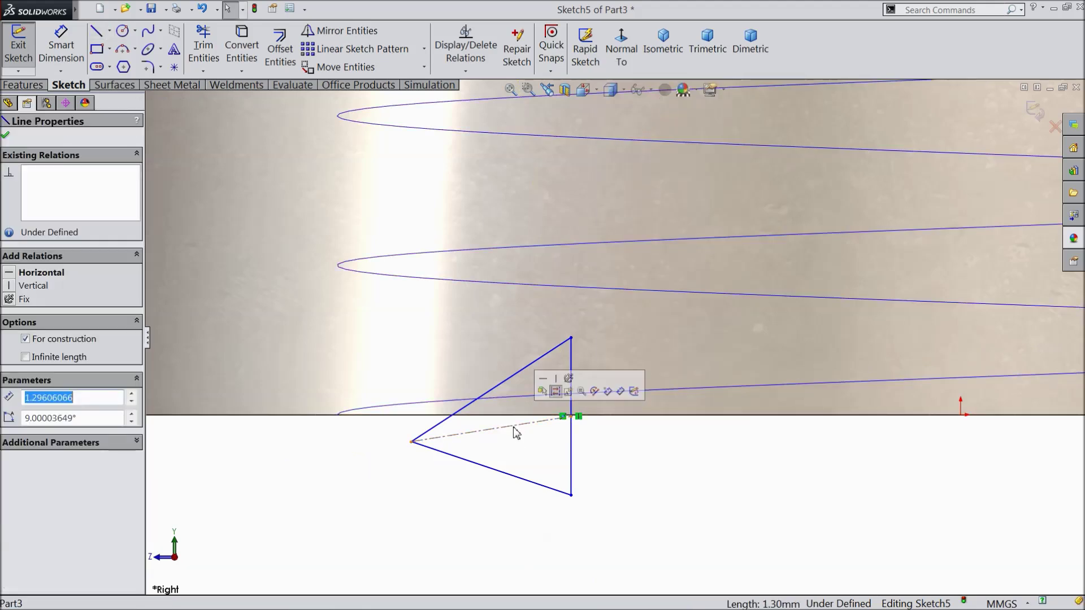
left_click(543, 379)
scroll(568, 430, "down", 2)
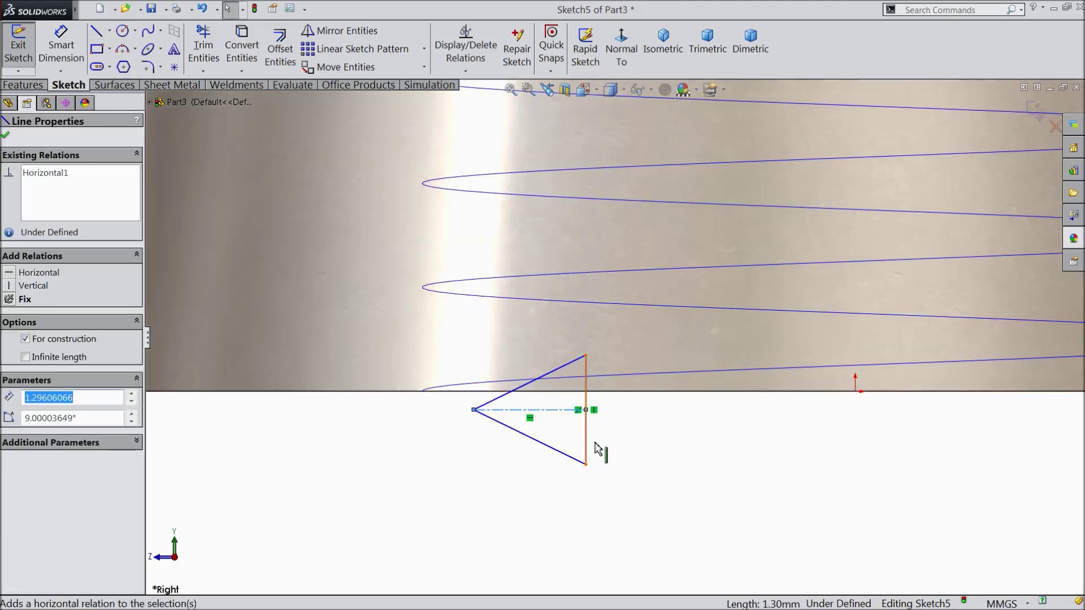
Step: Dimension the angle between the triangle's two slanted sides as 56°
scroll(347, 286, "up", 2)
right_click_drag(347, 286, 337, 257)
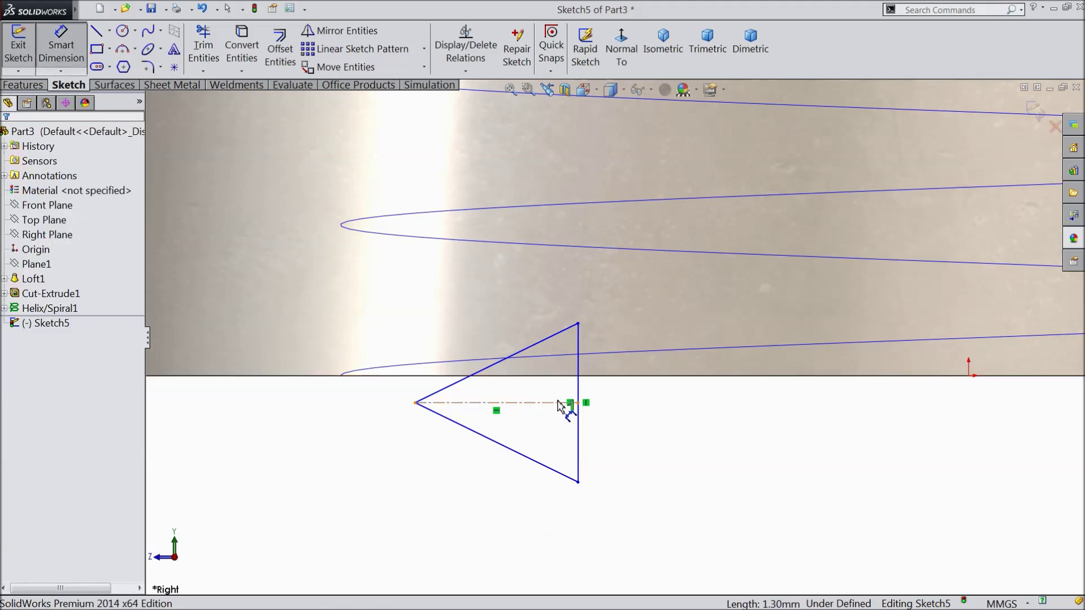
left_click(507, 358)
left_click(515, 457)
left_click(650, 436)
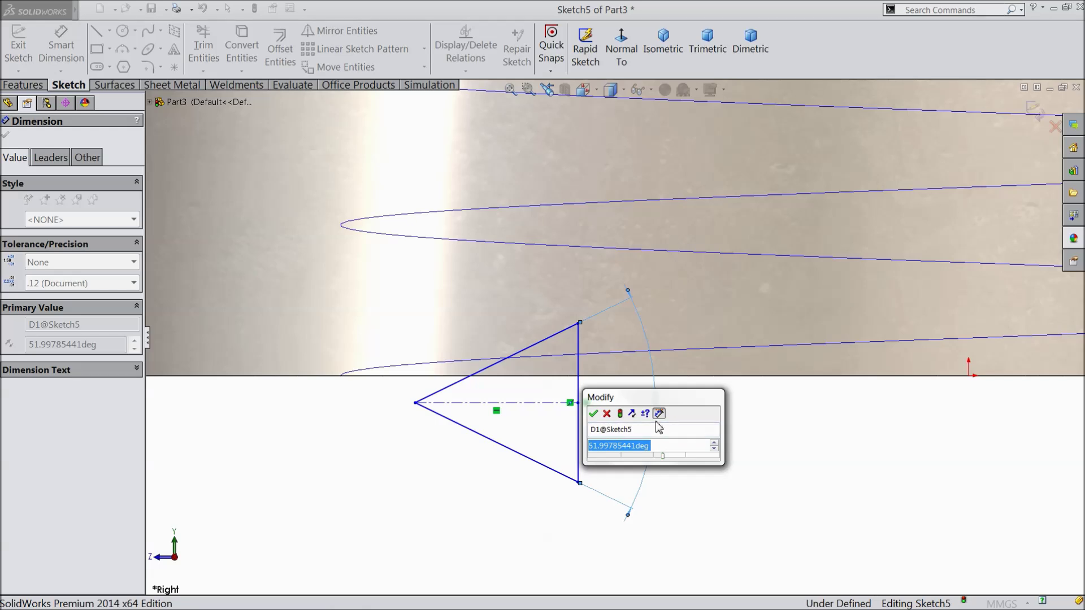
type("5")
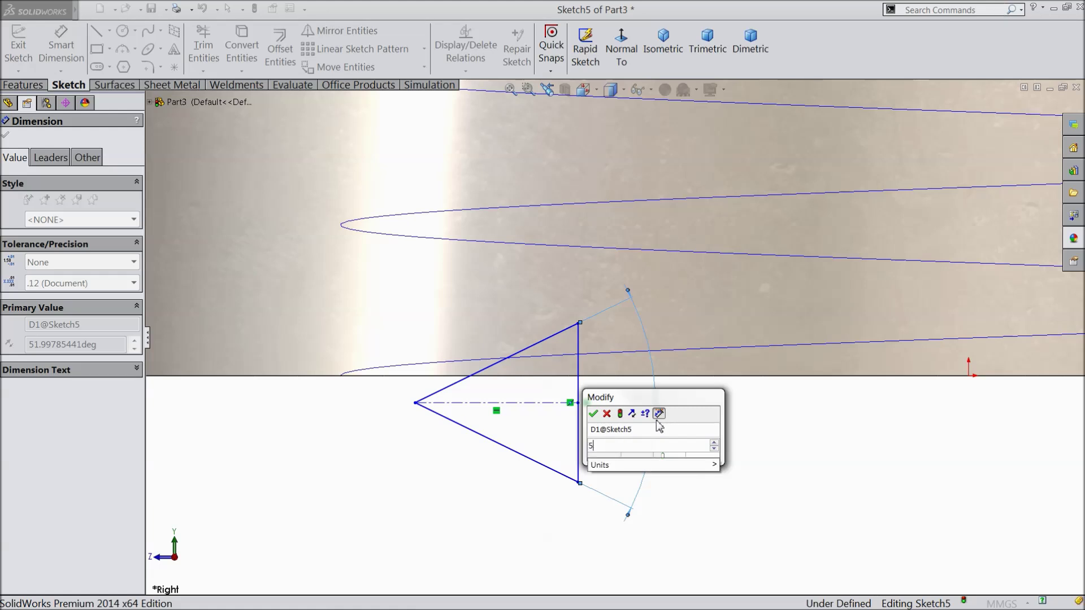
type("6")
left_click(593, 414)
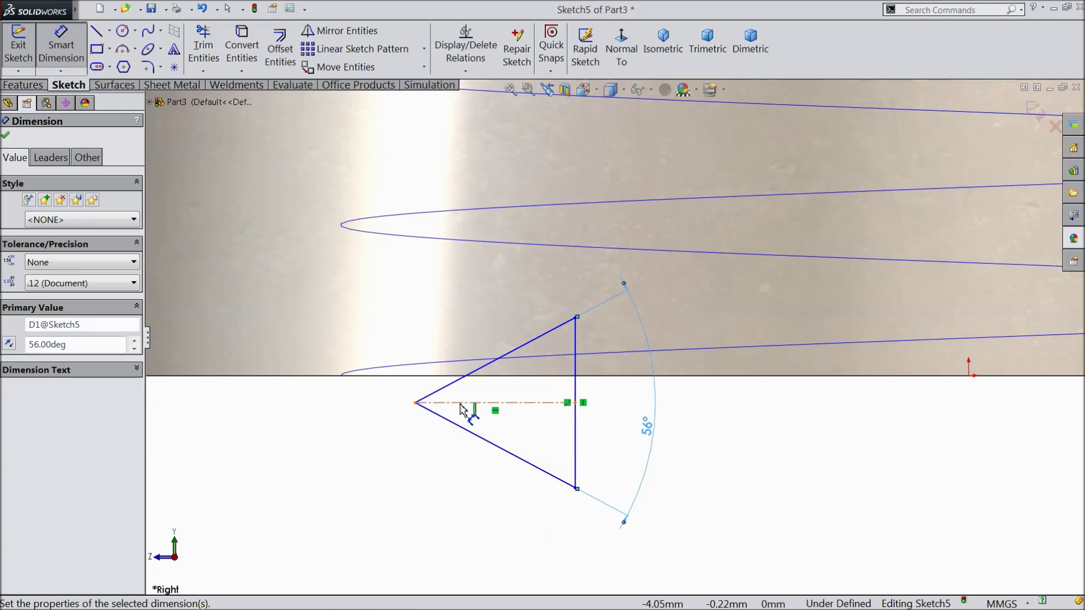
Step: Round the triangle's apex with a 0.365 mm sketch fillet
left_click(147, 66)
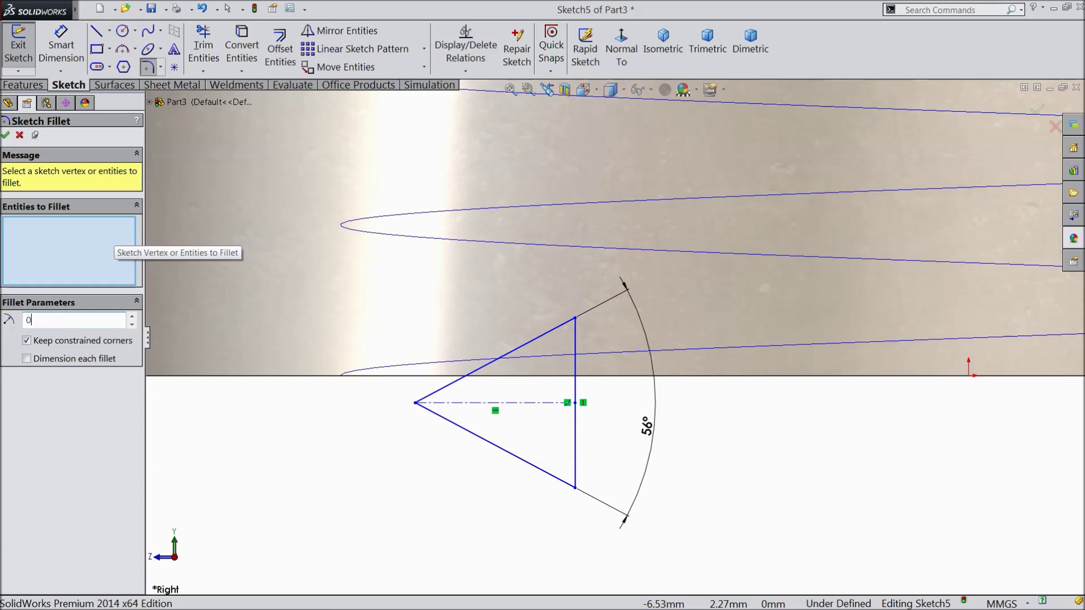
type(".365")
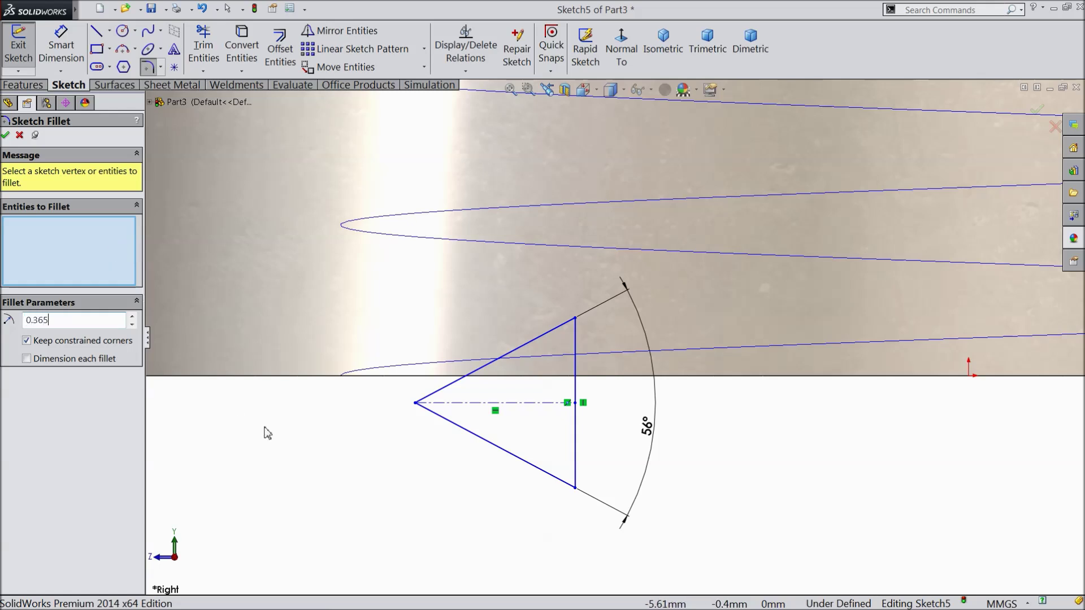
left_click(416, 404)
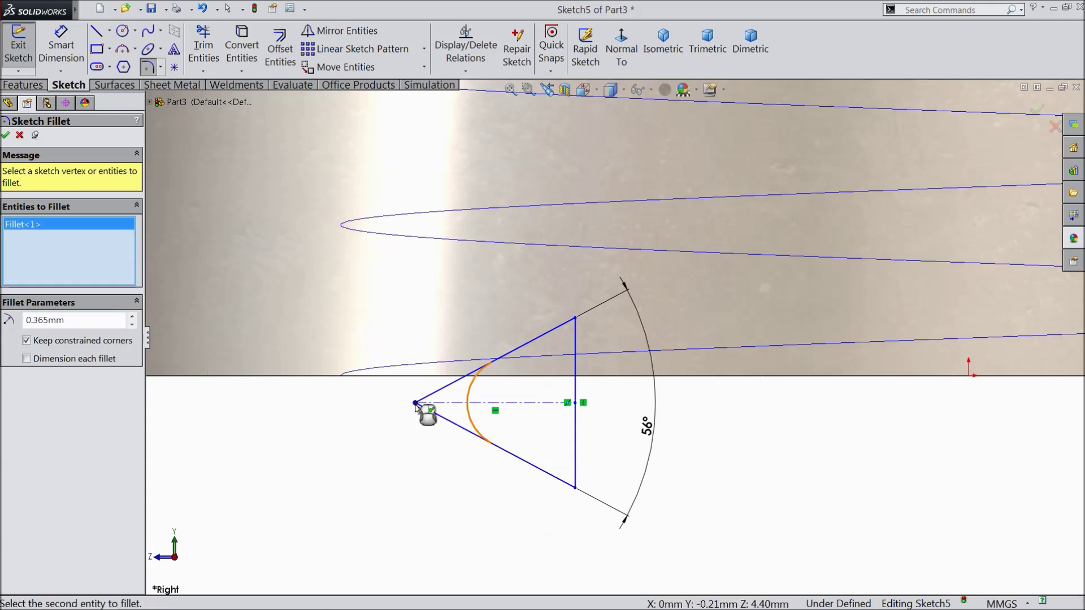
left_click(6, 136)
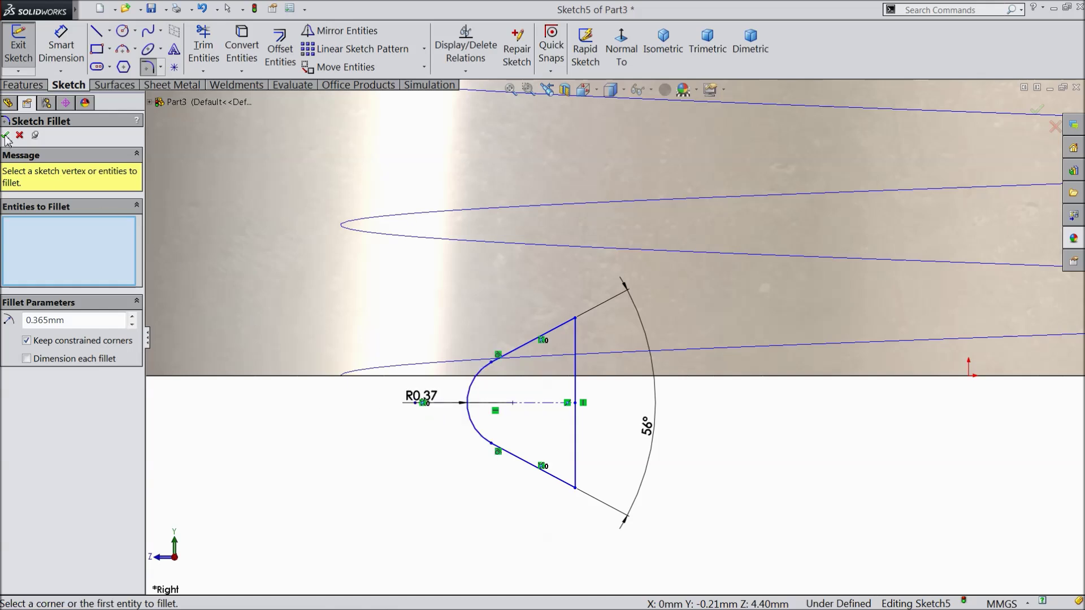
left_click(6, 136)
Step: Dimension the horizontal distance from the fillet arc's center to the thread profile's vertical side as 0.86 mm
left_click(61, 46)
scroll(594, 480, "down", 2)
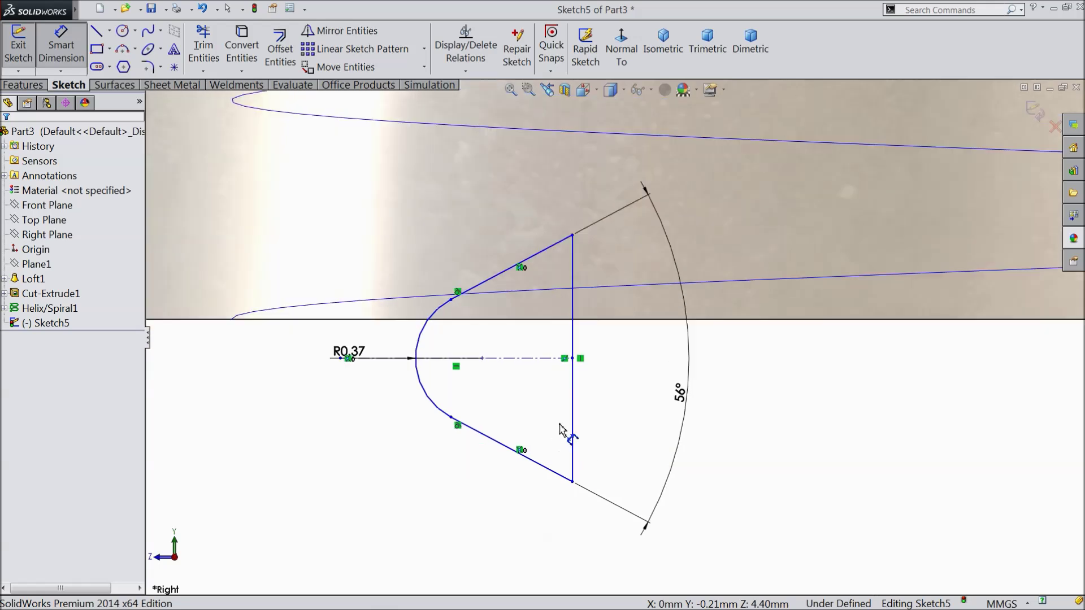
left_click(482, 358)
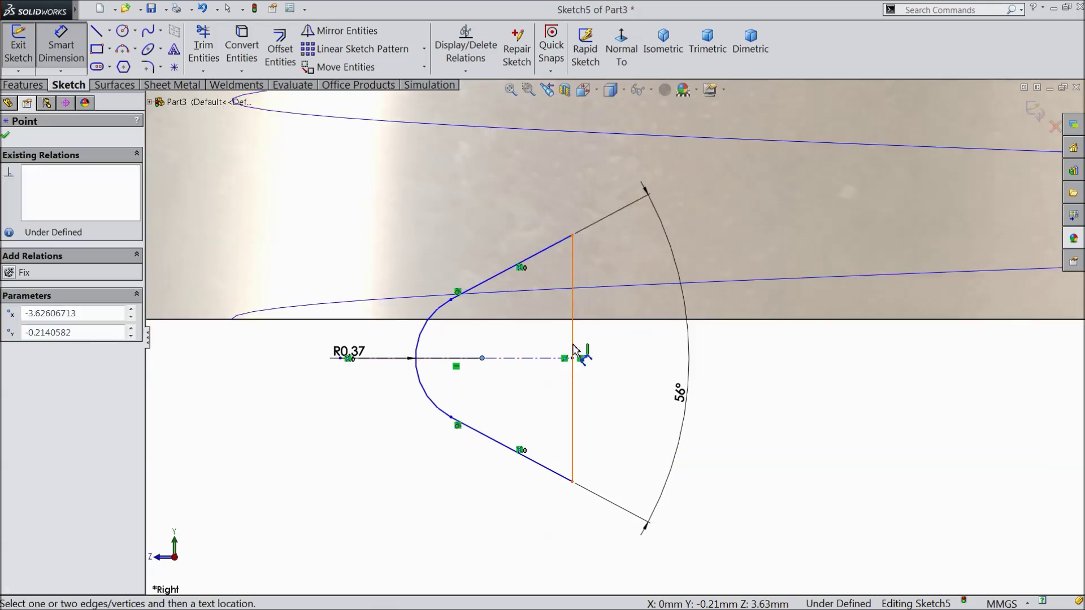
left_click(572, 352)
left_click(521, 518)
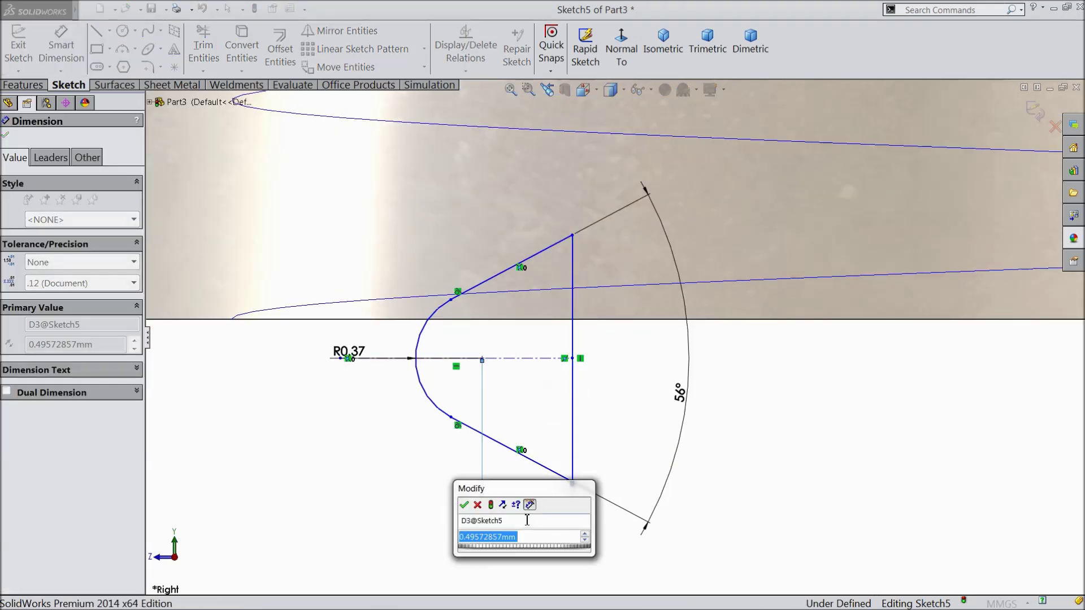
type("0.86")
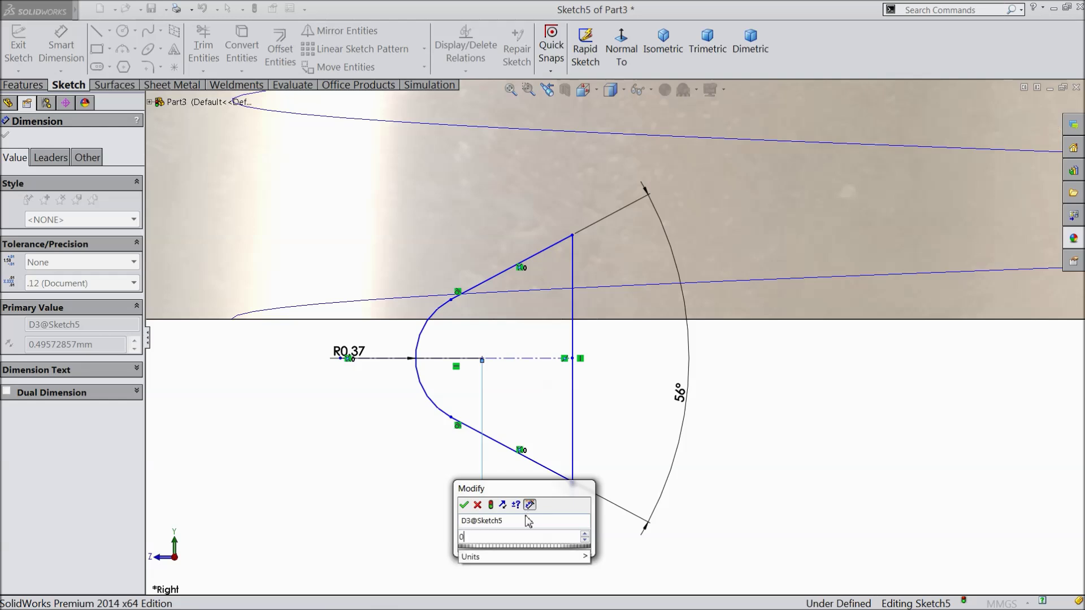
left_click(464, 505)
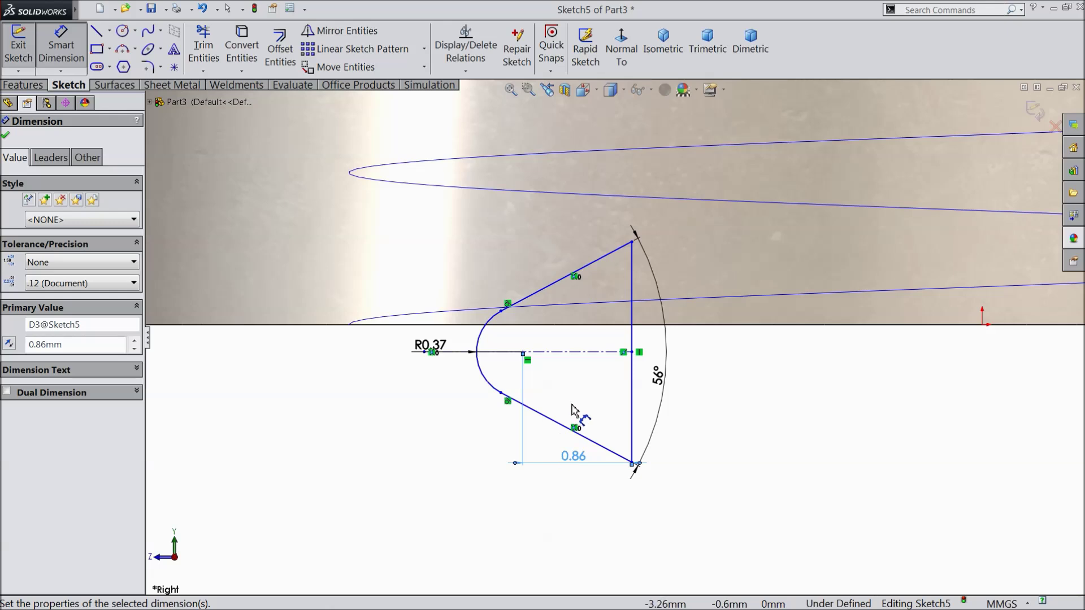
left_click(6, 136)
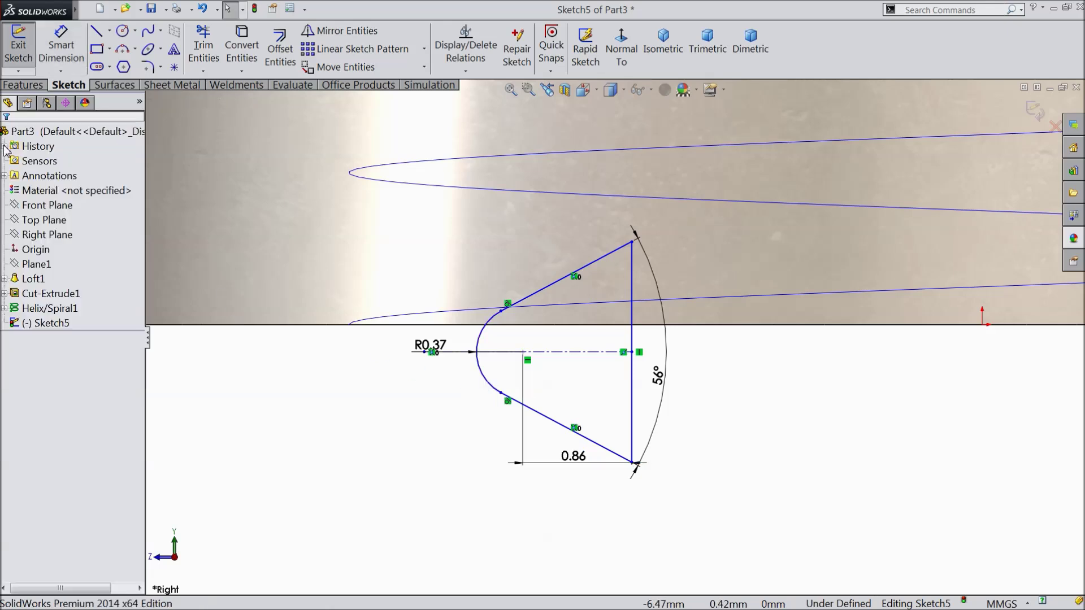
Step: Add a Pierce relation between the fillet arc's center point and the helix, and exit the profile sketch
left_click(524, 353)
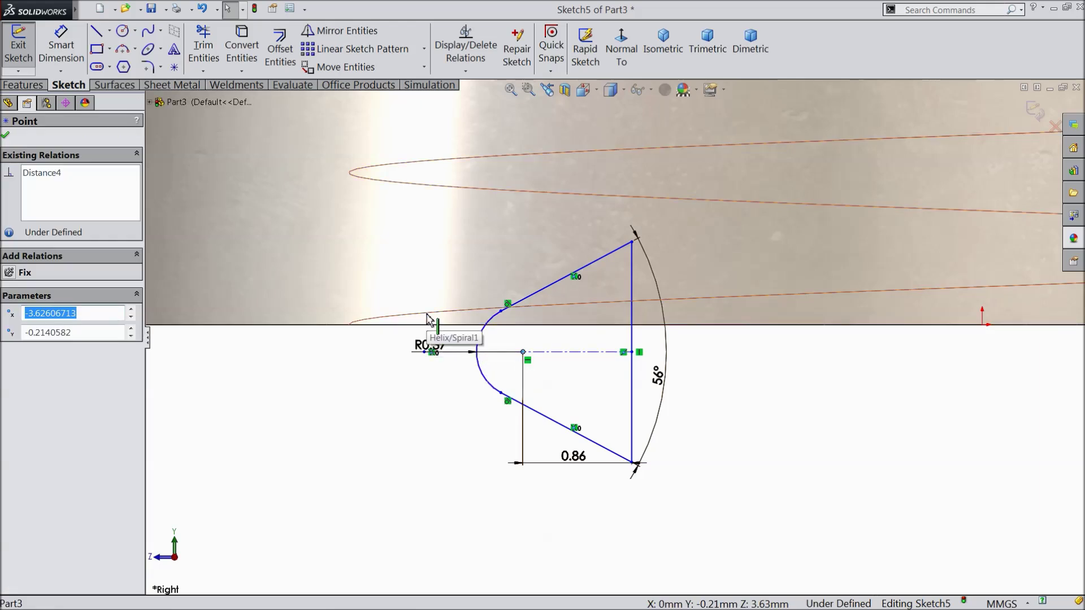
left_click(428, 319, "ctrl")
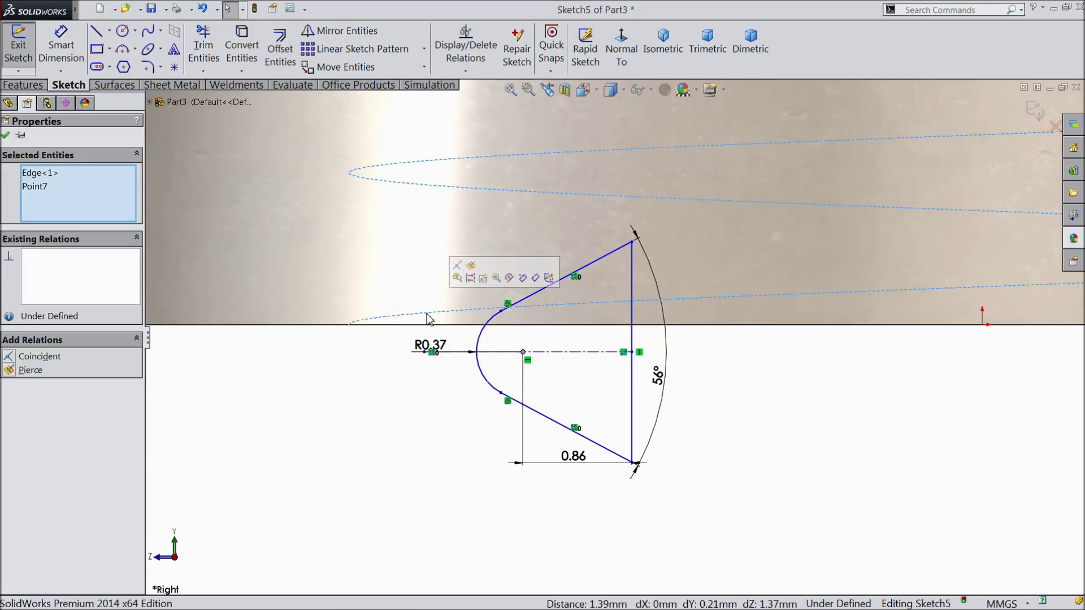
left_click(471, 268)
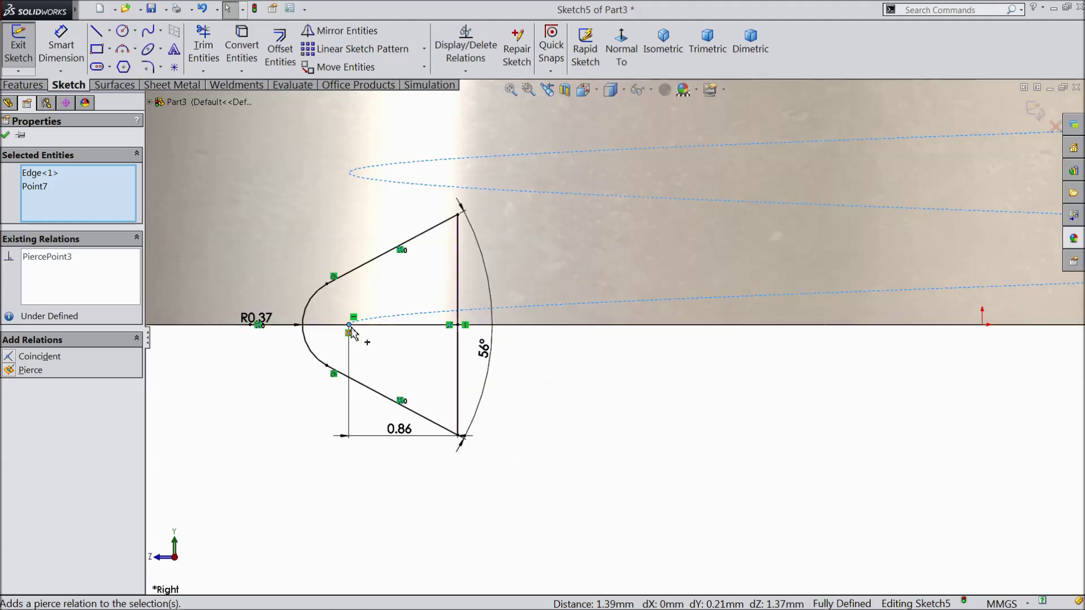
left_click(7, 137)
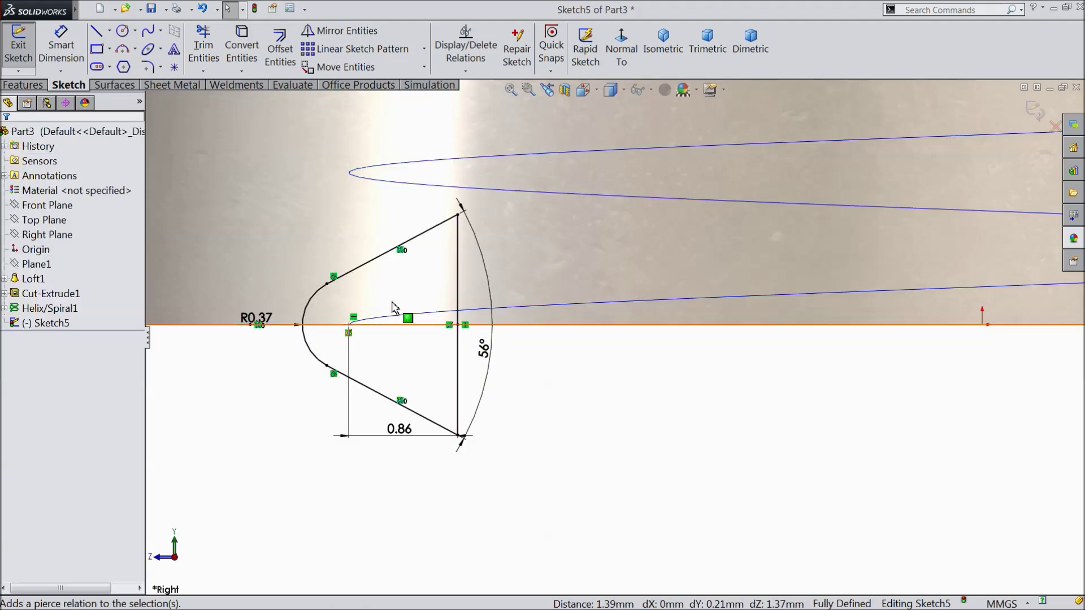
left_click(1038, 112)
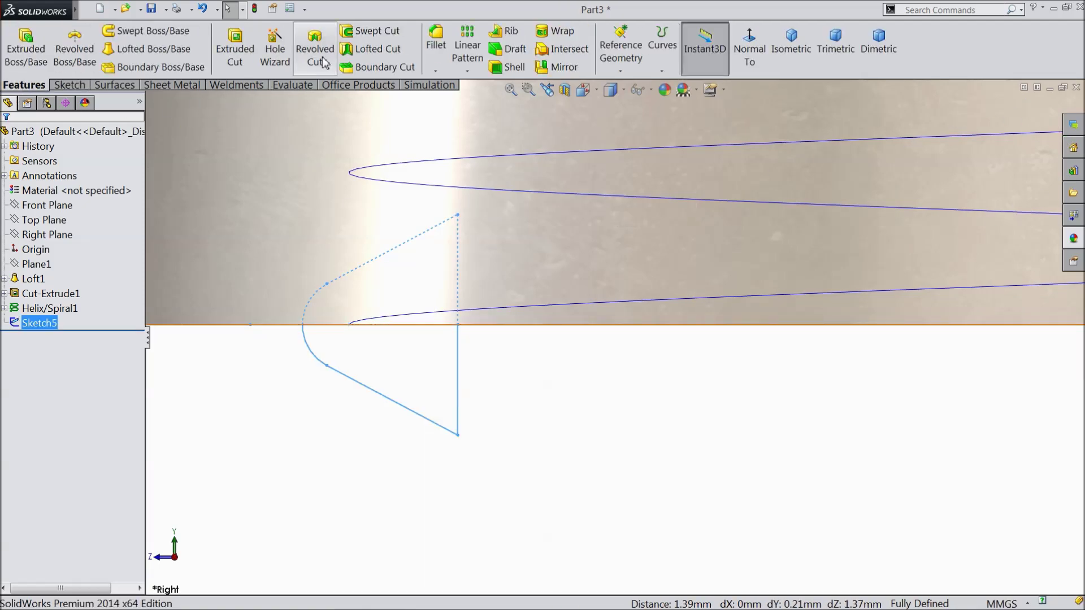
Step: Create a swept cut through the bore wall using the rounded triangular sketch as profile and the helix as path
left_click(372, 33)
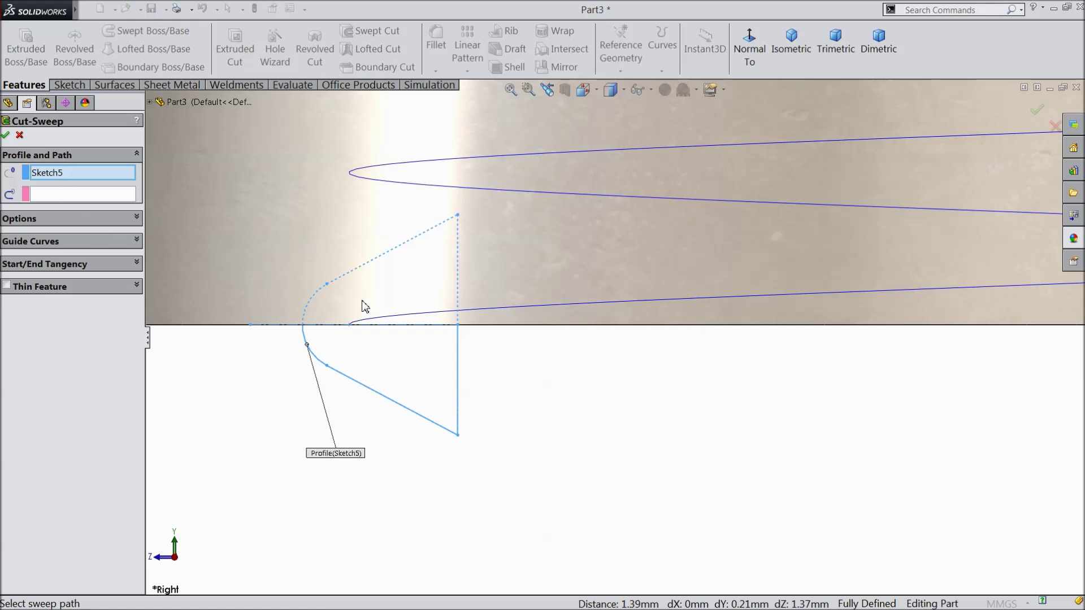
left_click(102, 195)
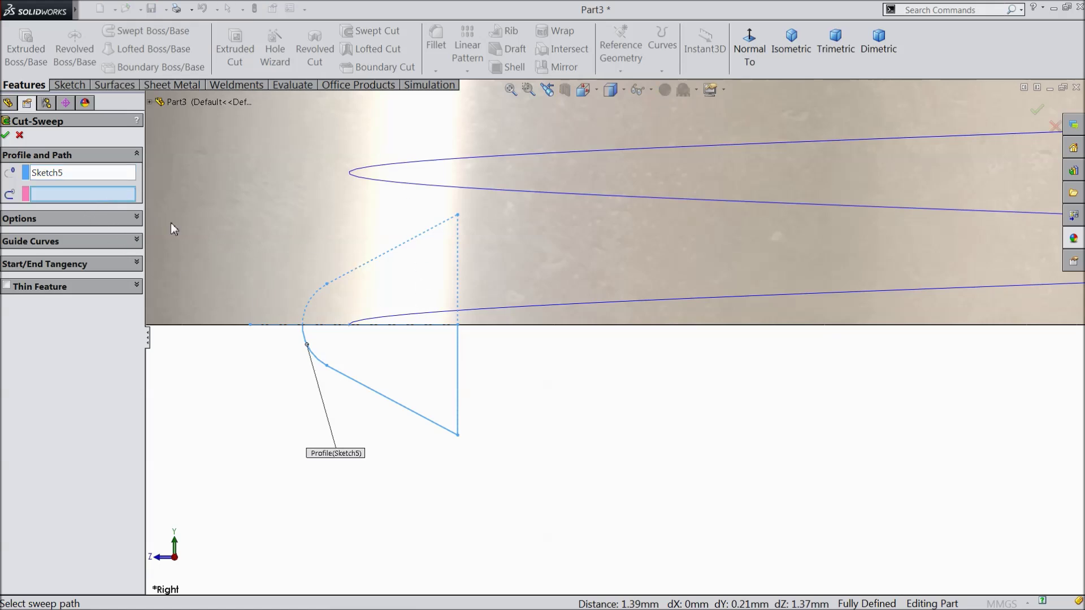
left_click(494, 309)
scroll(503, 357, "up", 2)
scroll(503, 357, "up", 4)
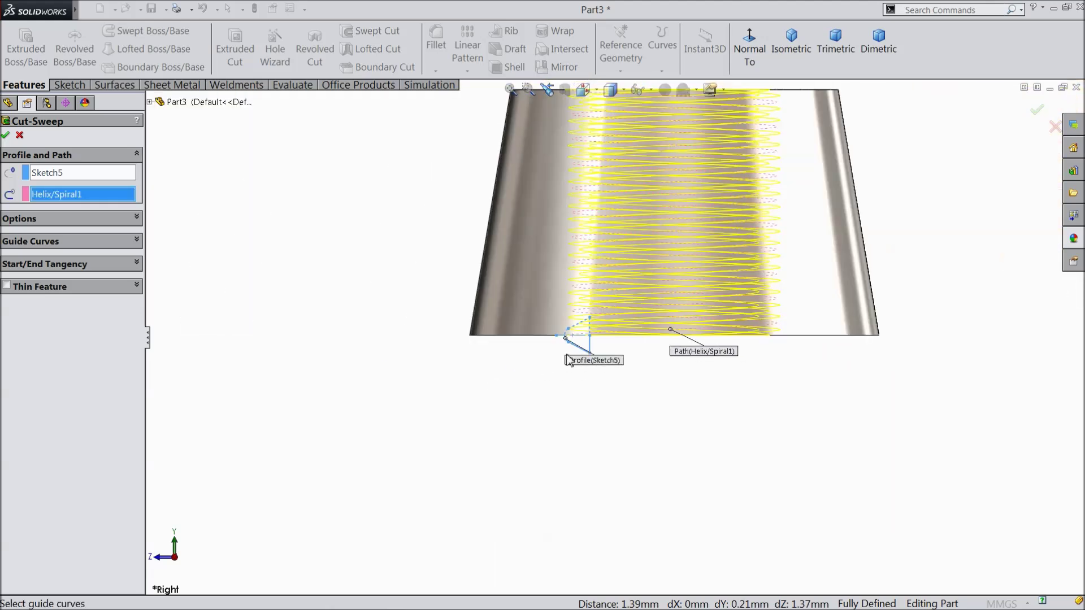
scroll(634, 239, "down", 2)
middle_click_drag(370, 159, 362, 210)
left_click(6, 135)
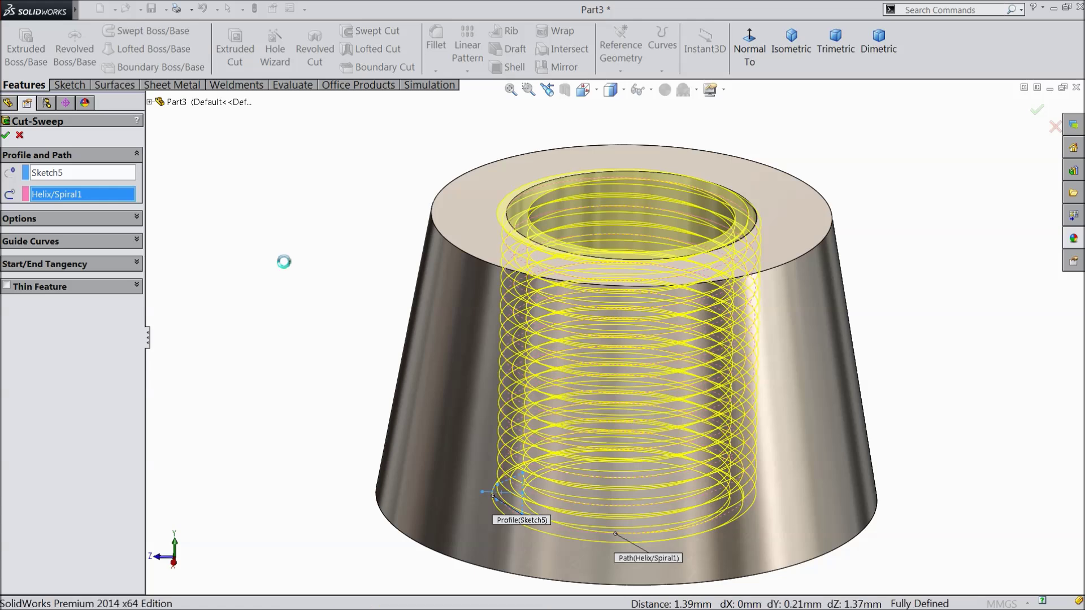
Step: Examine the cut thread inside the bore from below and from above
middle_click_drag(298, 257, 355, 158)
scroll(575, 441, "down", 3)
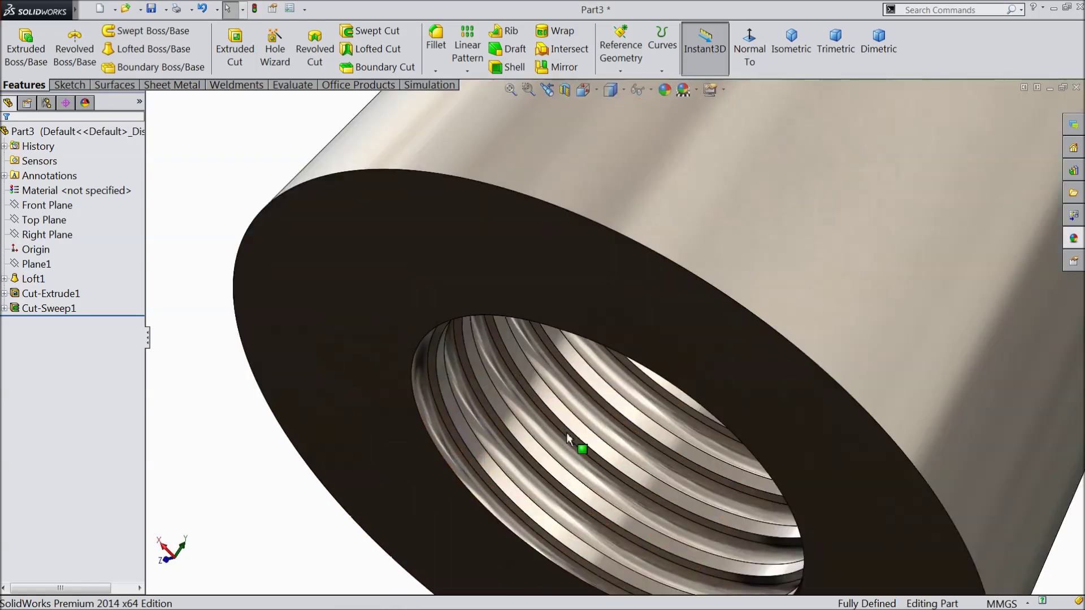
scroll(619, 371, "down", 3)
middle_click_drag(620, 371, 452, 433)
scroll(450, 436, "up", 6)
mouse_move(351, 374)
middle_mouse_down()
mouse_move(414, 386)
mouse_move(385, 298)
mouse_move(351, 370)
middle_mouse_up()
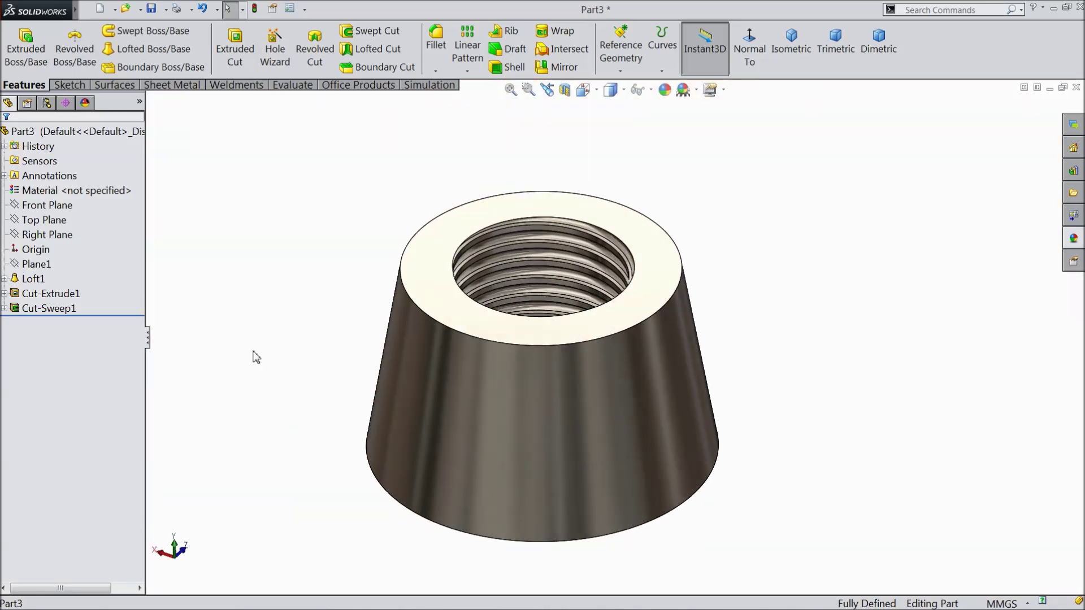
Step: Start a sketch on the Right Plane and convert the tapered body's left slanted silhouette edge into a sketch line
left_click(42, 235)
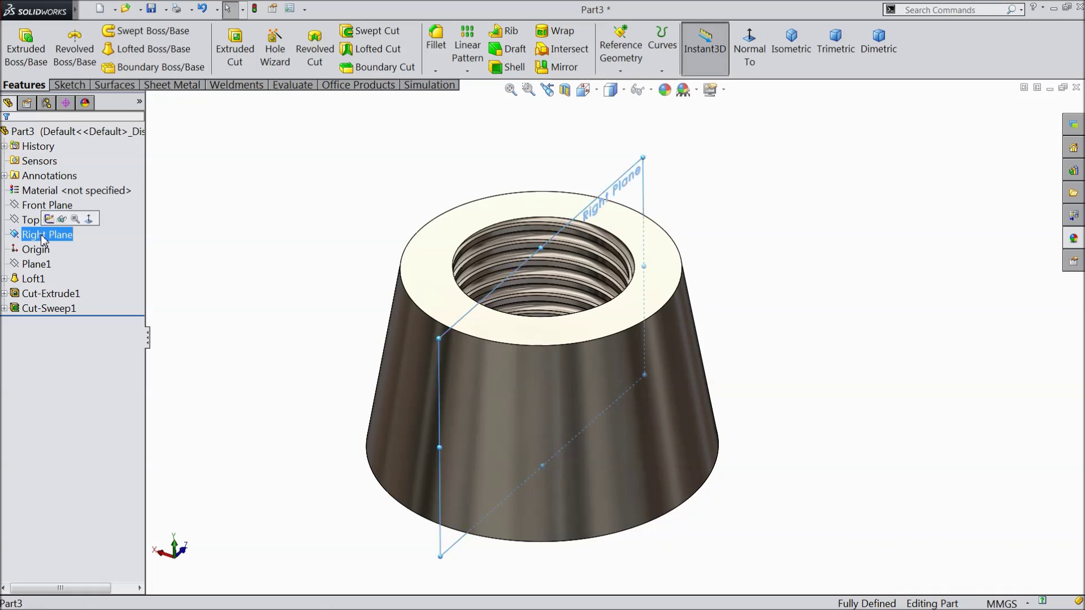
left_click(52, 219)
left_click(749, 50)
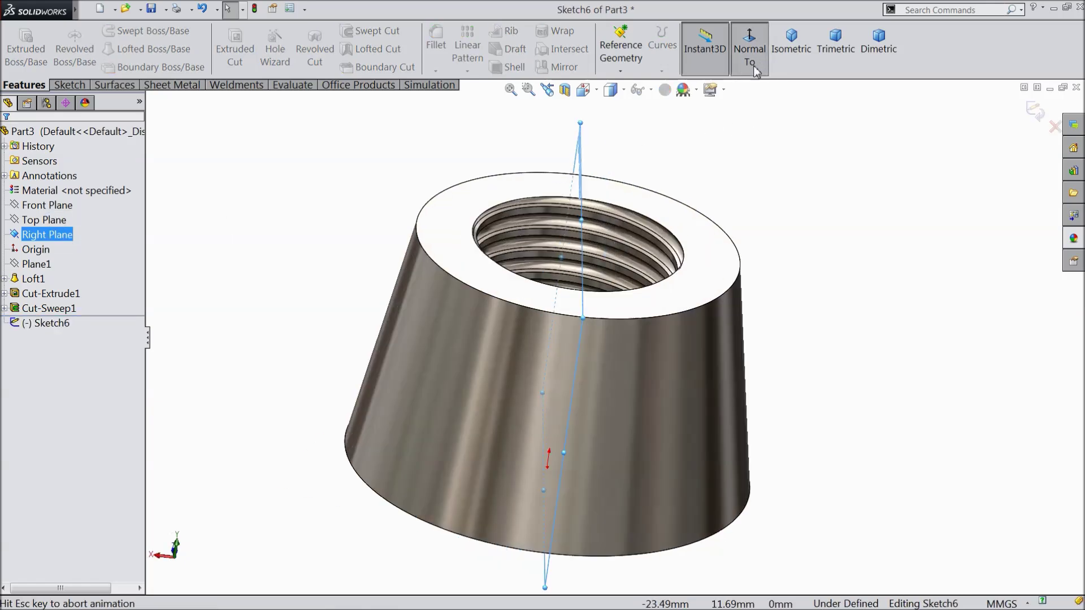
scroll(678, 237, "up", 2)
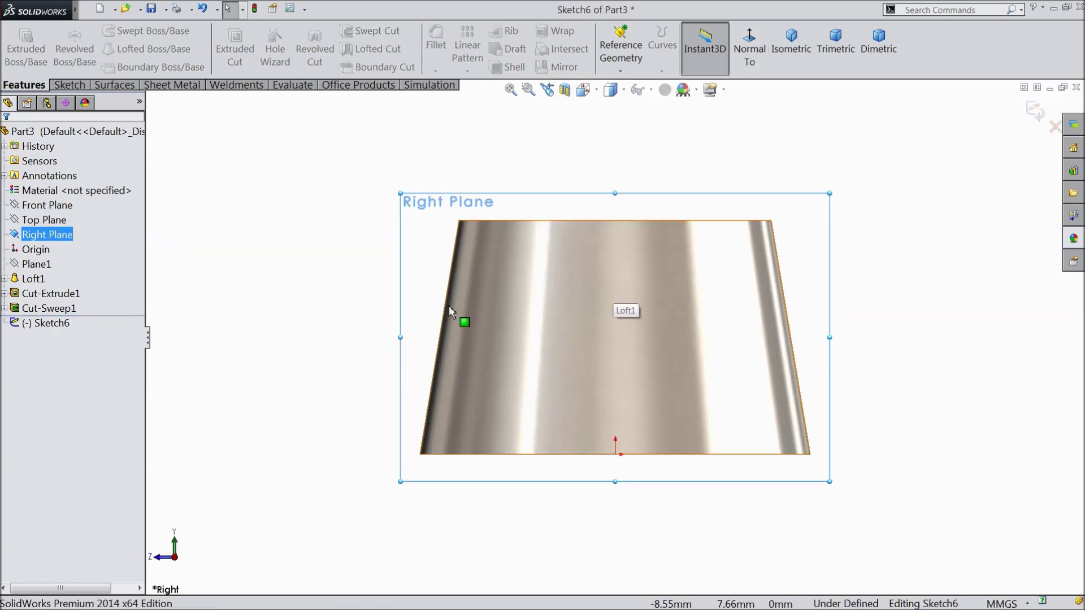
scroll(538, 285, "up", 2)
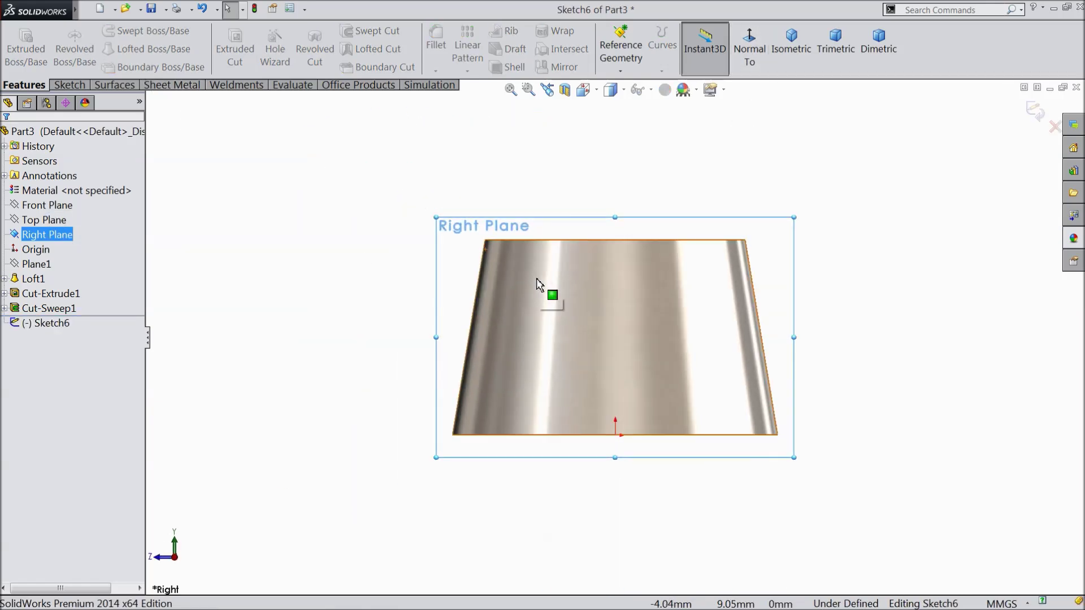
left_click(476, 291)
left_click(69, 84)
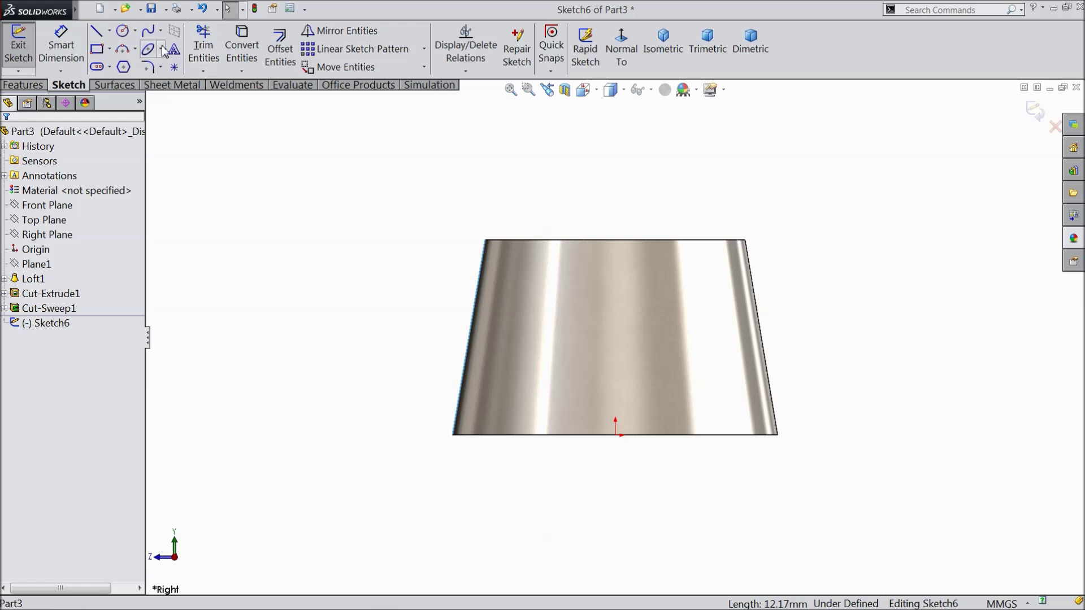
left_click(242, 50)
Step: Draw a vertical centerline about 16.3 mm long upward from the origin and end the Line tool
left_click(111, 32)
left_click(116, 61)
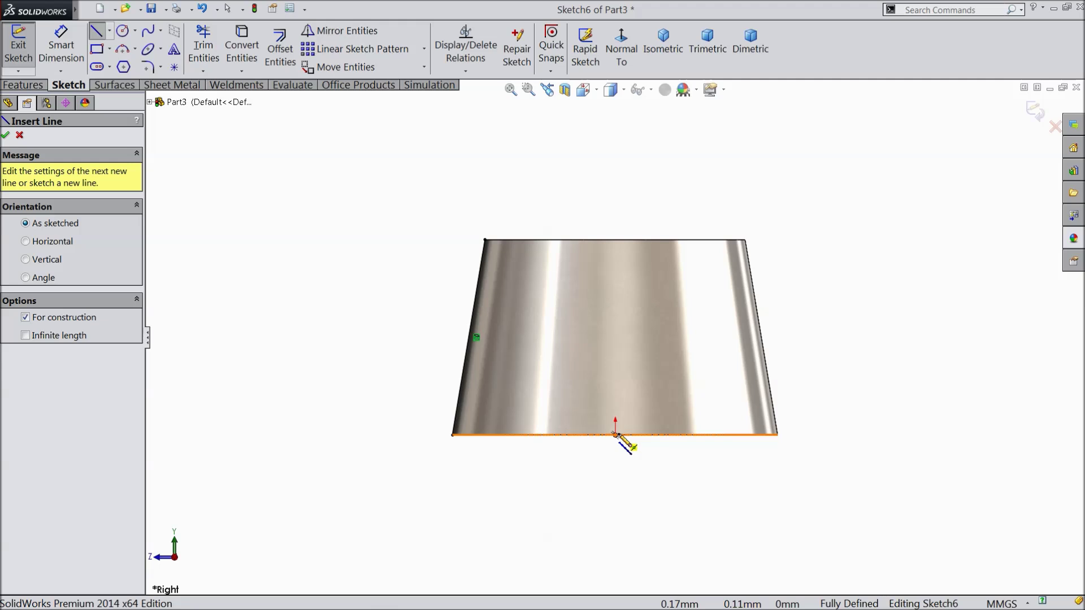
left_click(616, 435)
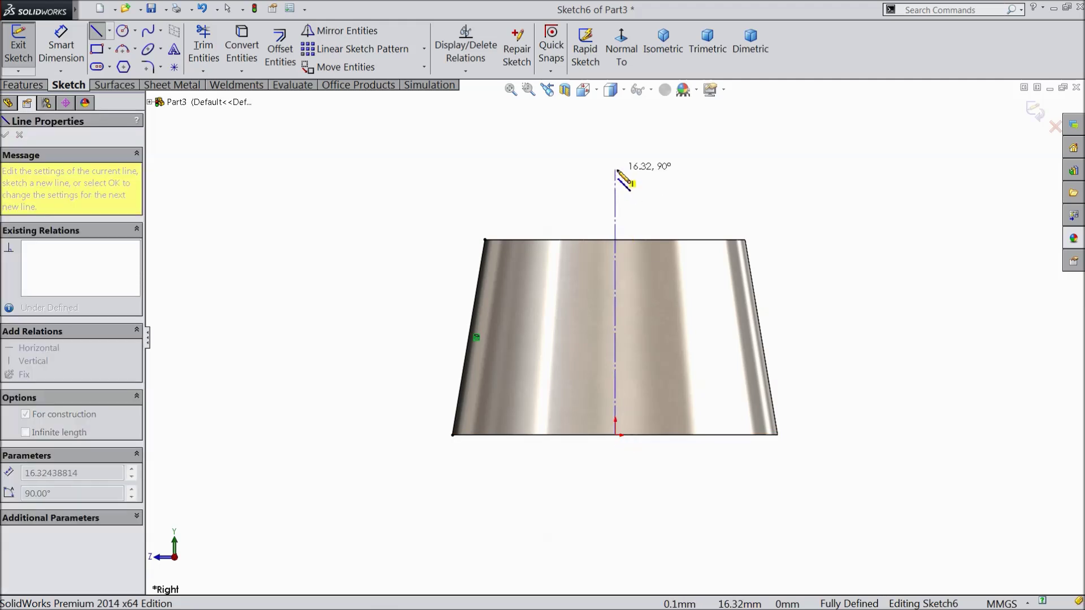
left_click(616, 170)
right_click(617, 116)
left_click(644, 121)
Step: Sketch a circle to the upper left of the tapered body and set its diameter to 16 mm
left_click(122, 31)
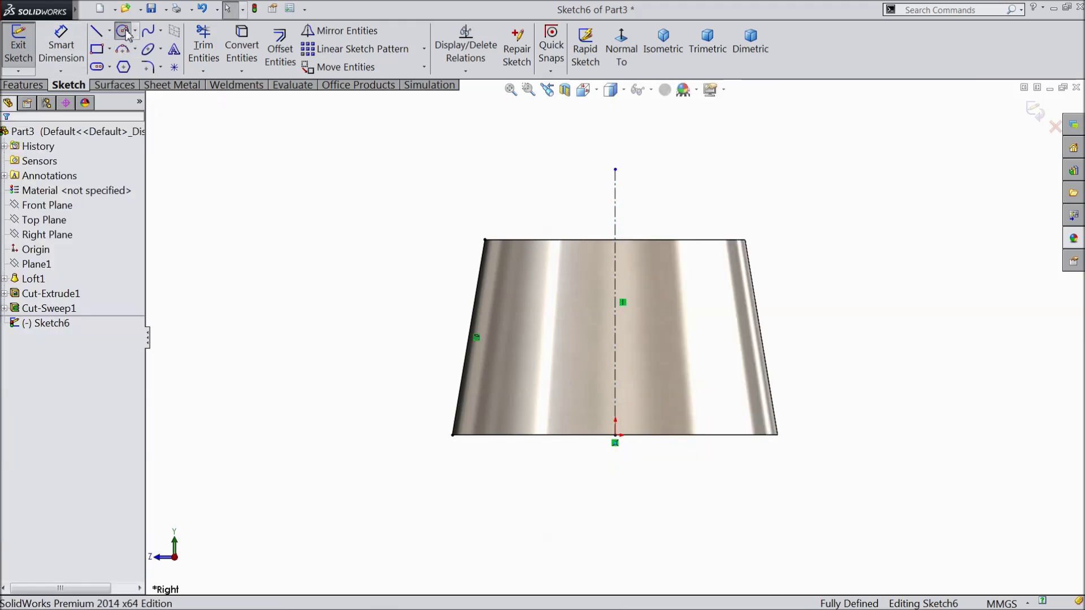
left_click(291, 203)
left_click(311, 113)
key("z")
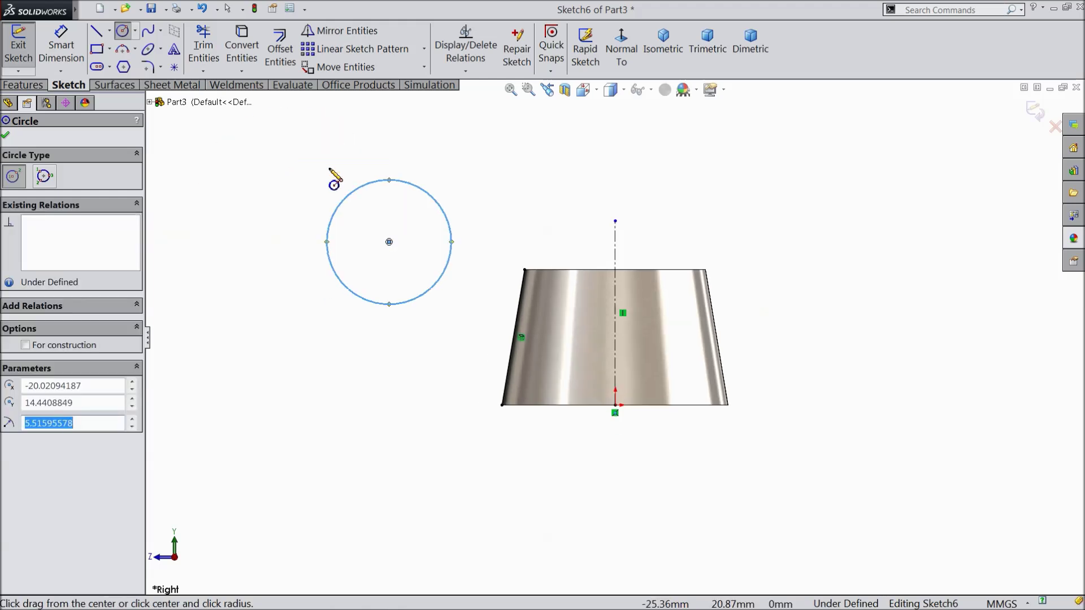
left_click(61, 45)
left_click(305, 236)
left_click(263, 246)
type("16")
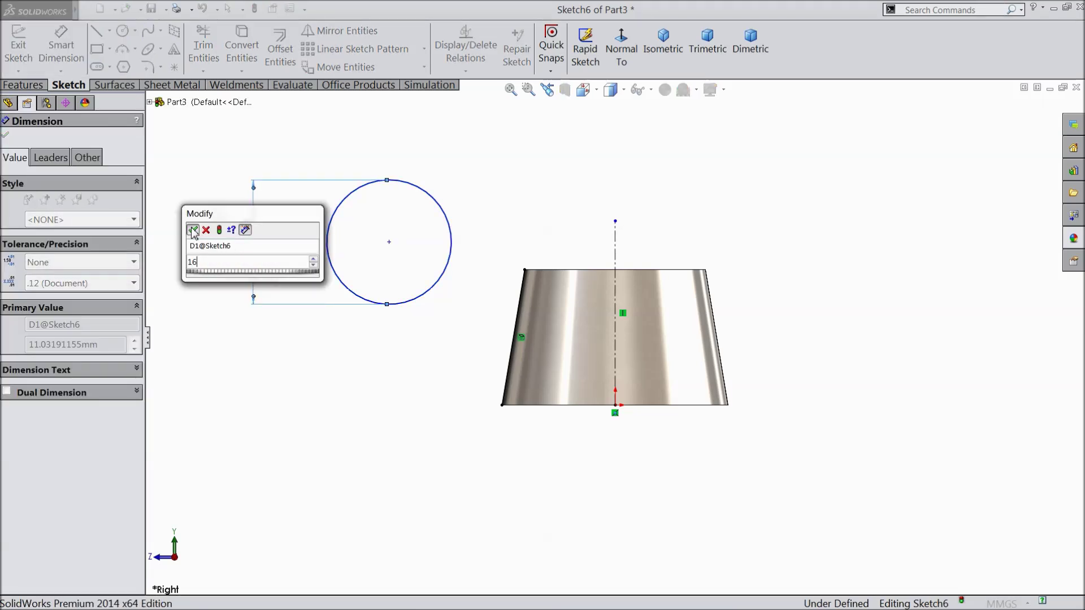
left_click(193, 230)
Step: Dimension the horizontal distance between the circle's center and the origin as 18 mm
left_click(389, 241)
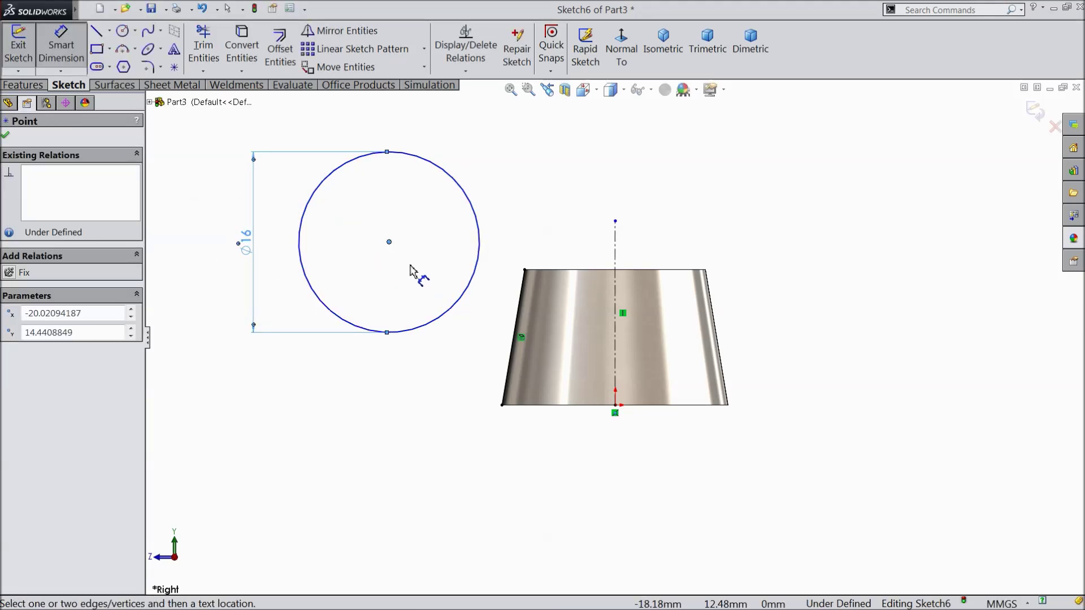
left_click(615, 408)
left_click(515, 478)
type("18")
left_click(451, 455)
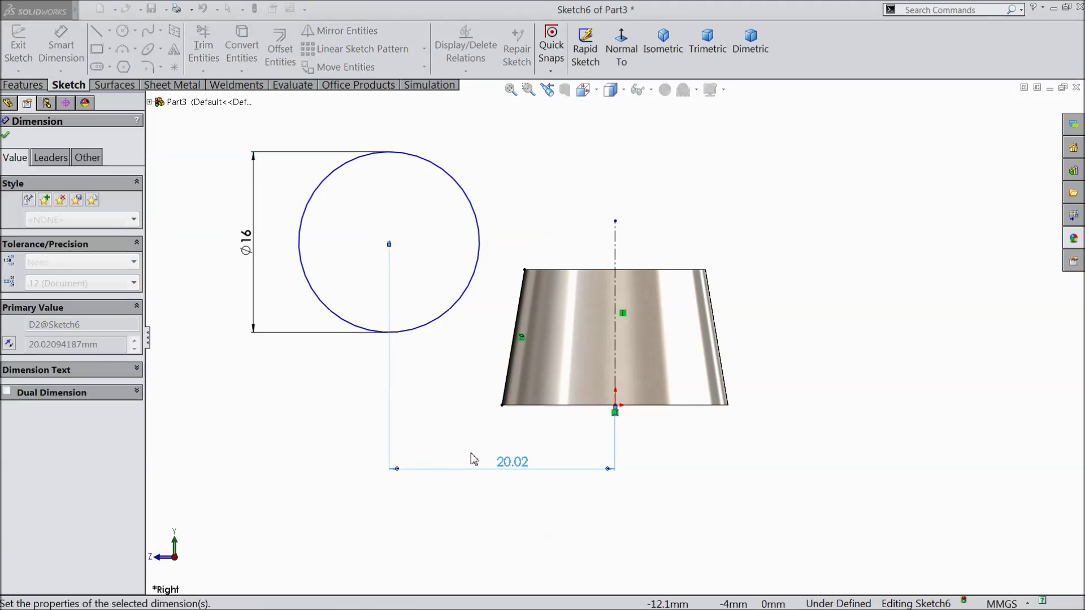
Step: Dimension the circle center's height above the origin as 17 mm and close the dimension tool
left_click(616, 408)
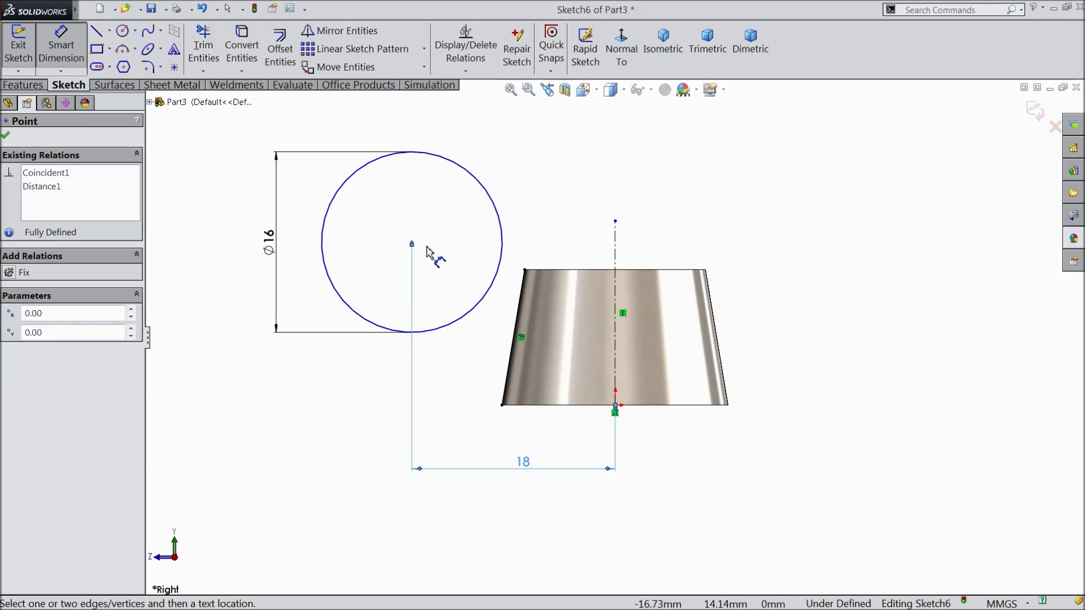
left_click(412, 243)
left_click(224, 275)
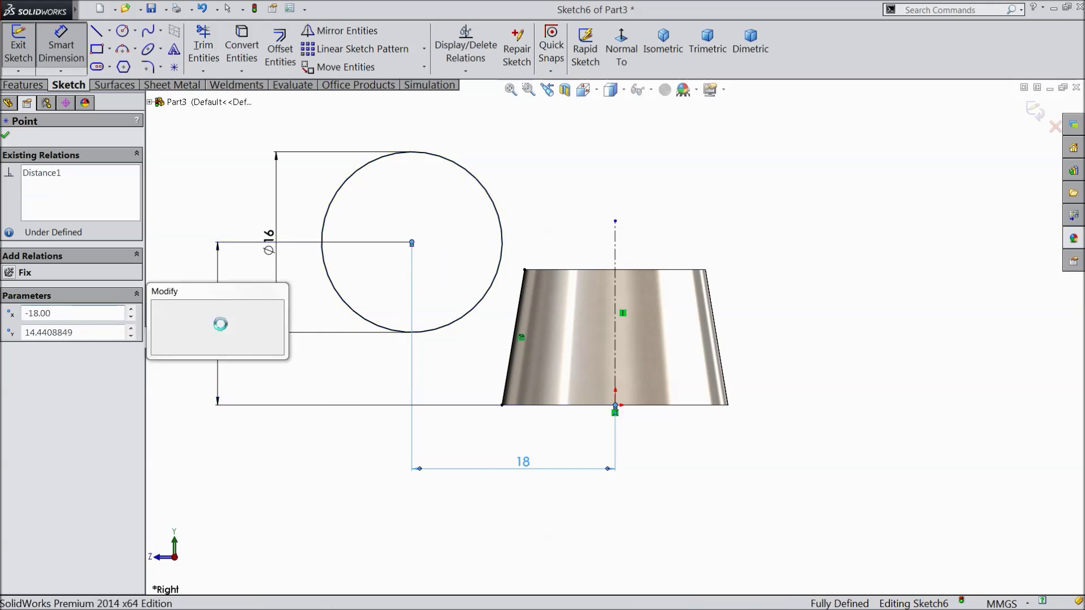
type("17")
left_click(159, 309)
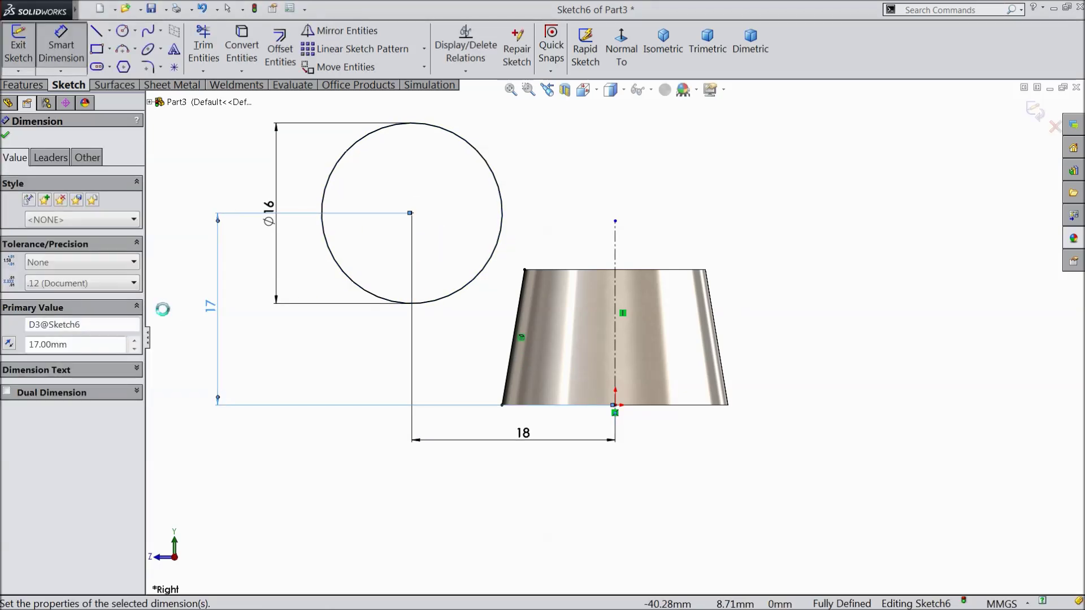
left_click(6, 135)
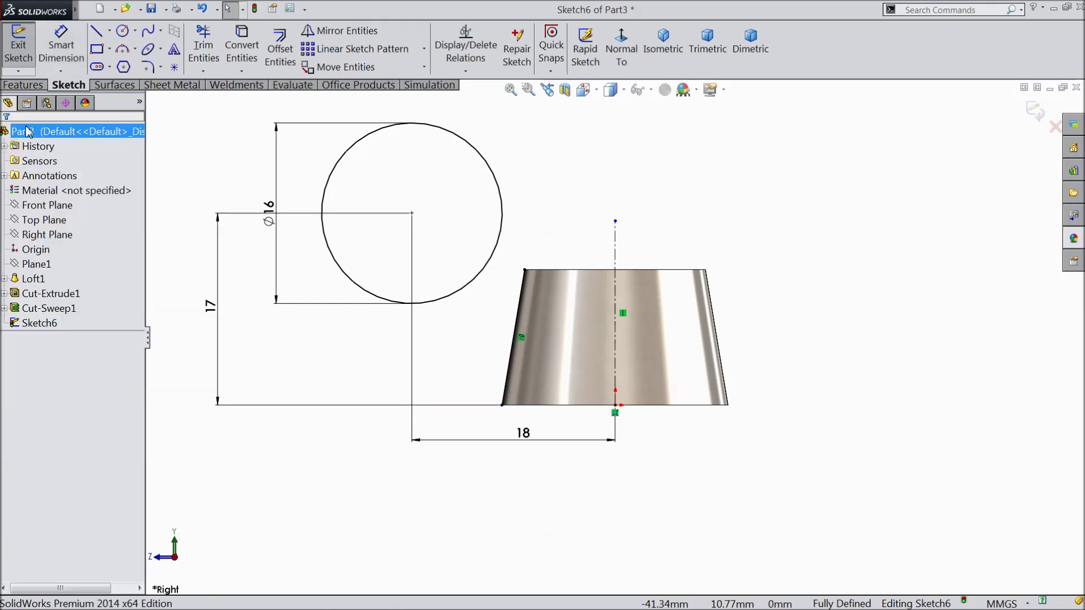
Step: Draw a line from the tapered body's lower corner nearest the circle to the underside of the circle
left_click(96, 30)
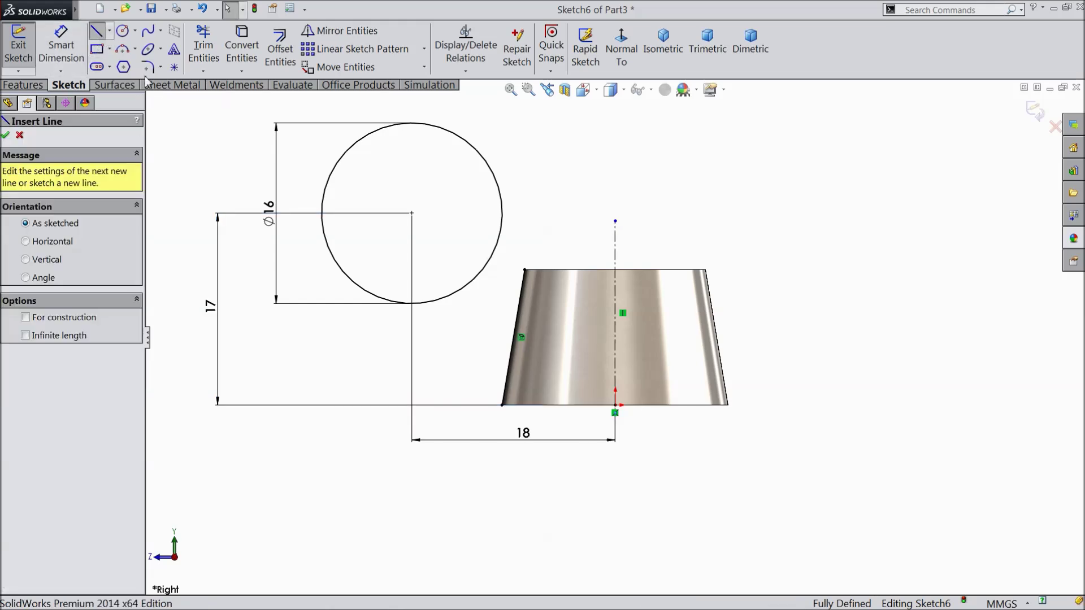
left_click(502, 405)
left_click(422, 305)
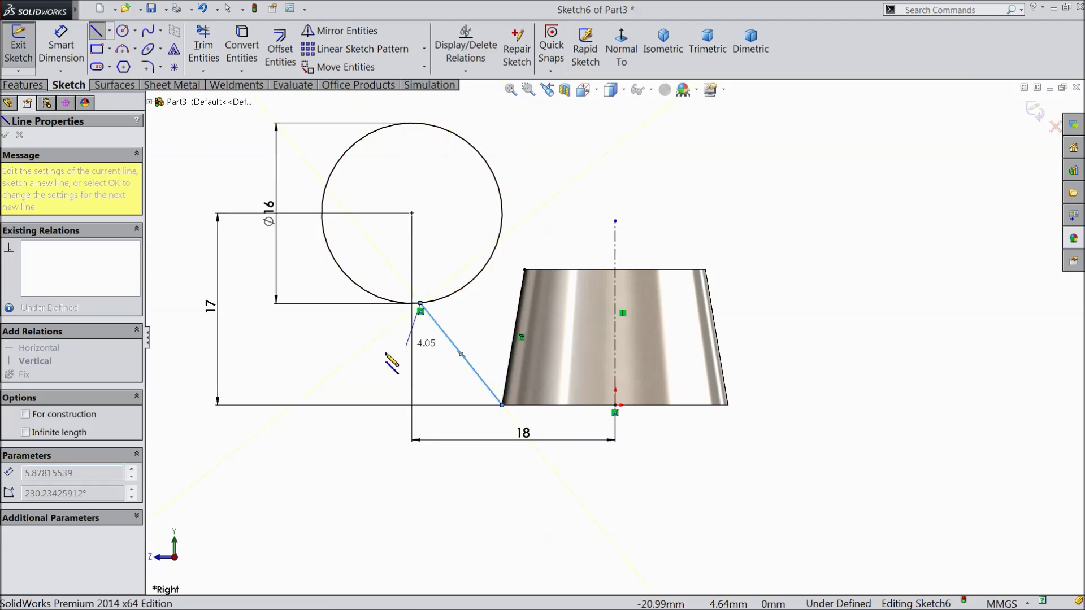
right_click(342, 339)
left_click(380, 103)
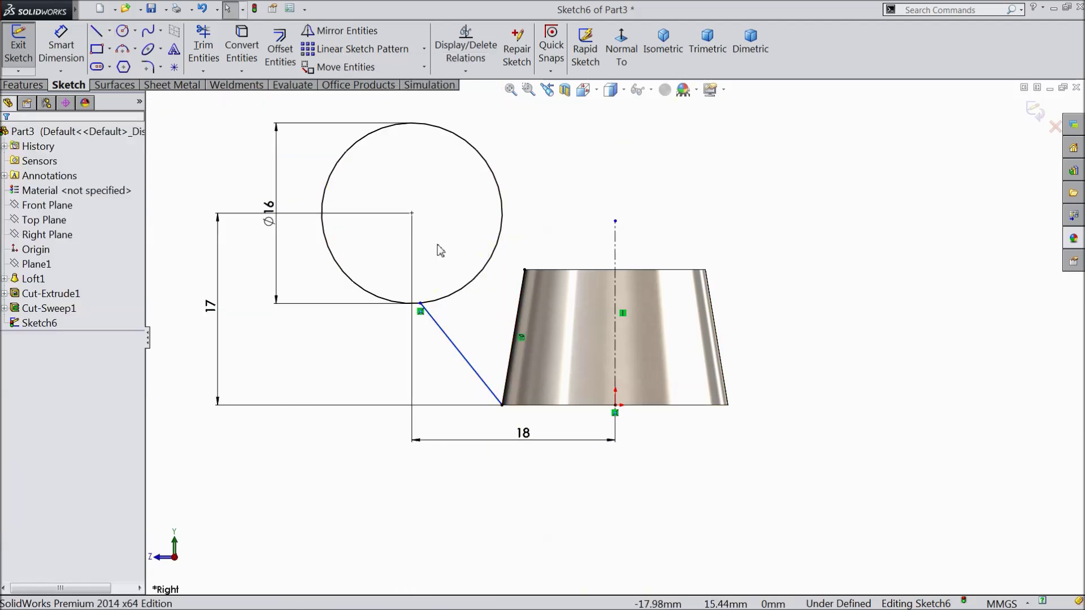
Step: Draw a second line from the body's upper corner to the side of the circle facing the body
left_click(97, 32)
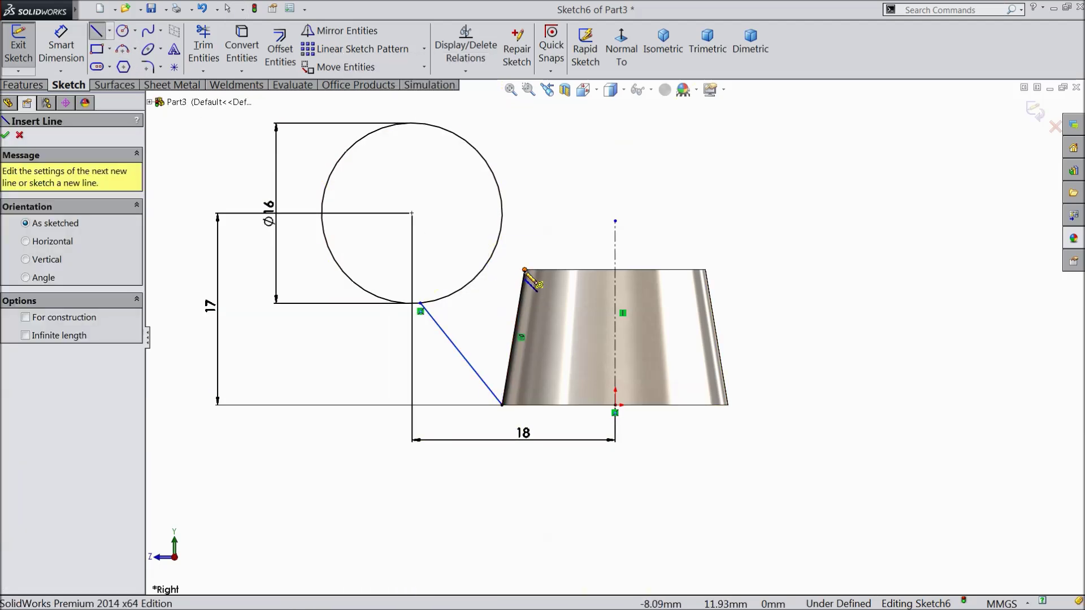
left_click(524, 270)
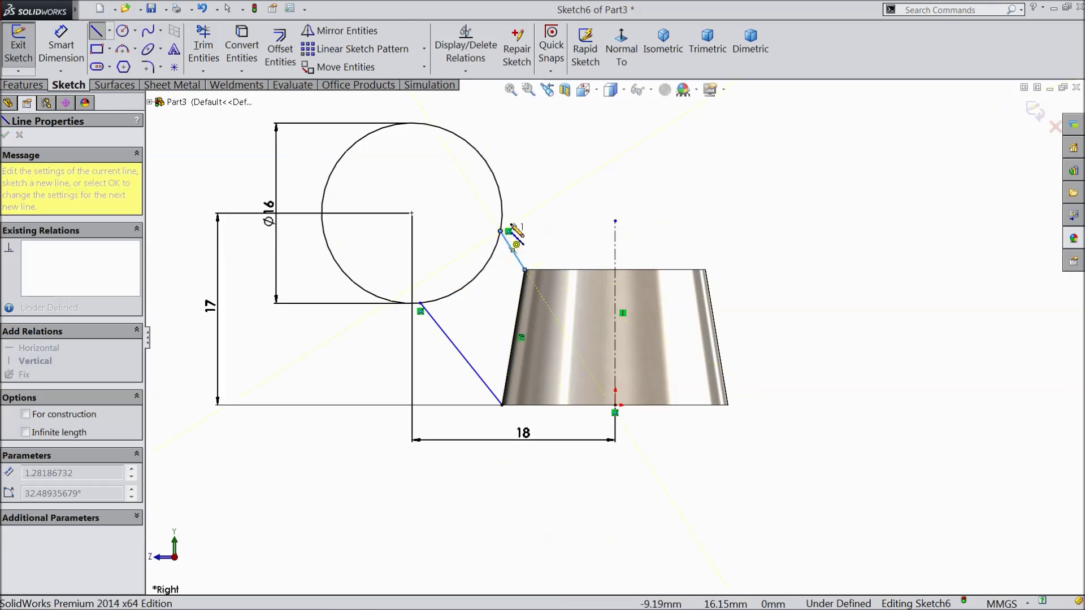
left_click(500, 231)
right_click(501, 232)
left_click(557, 103)
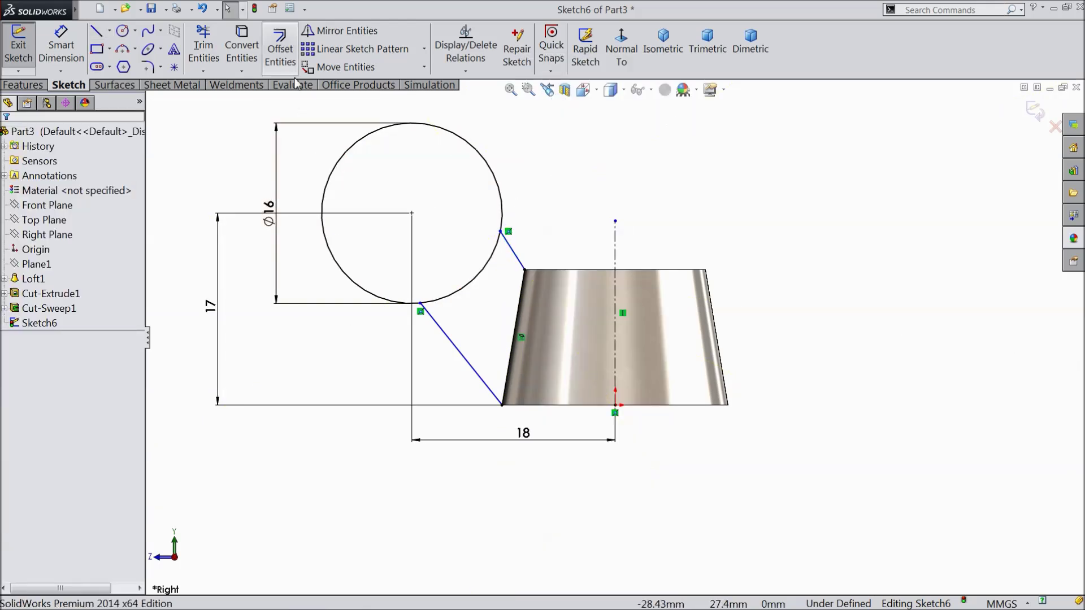
Step: Trim away the circle's arc between the two connecting lines, using Trim to closest
left_click(208, 54)
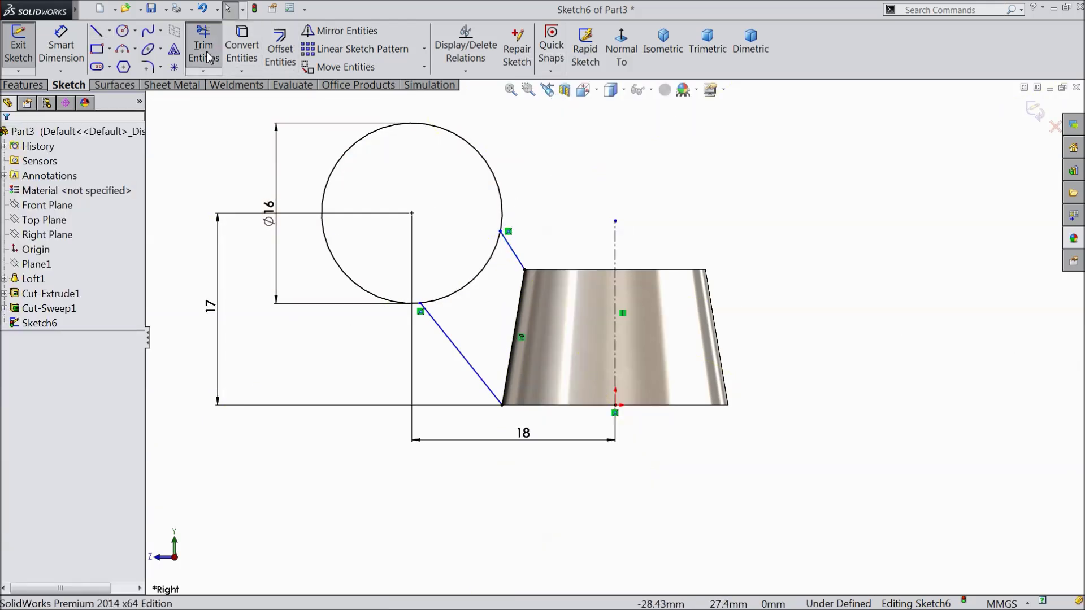
left_click(481, 276)
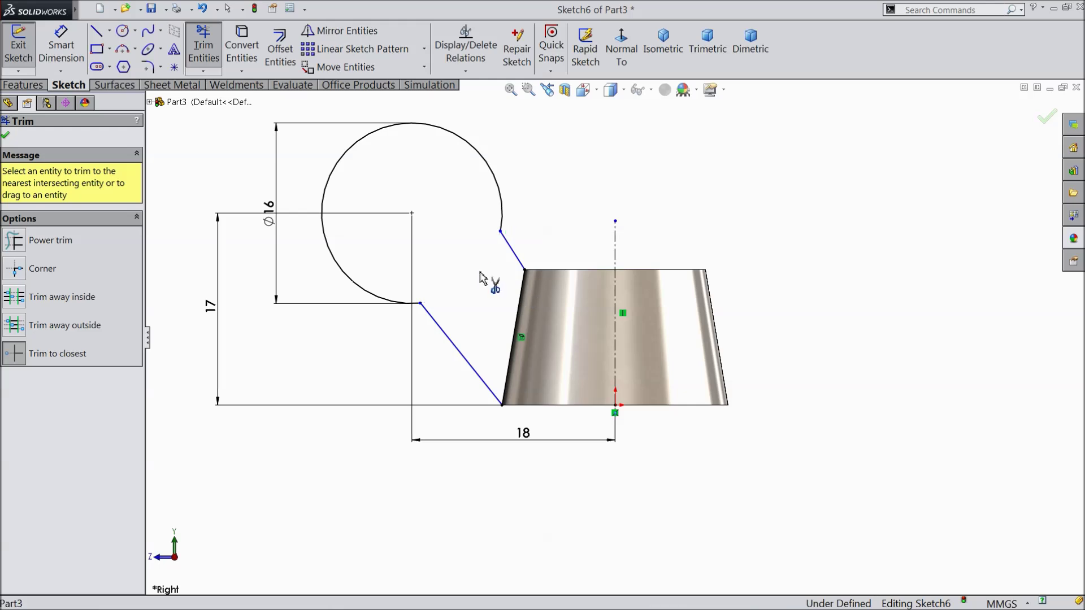
left_click(8, 136)
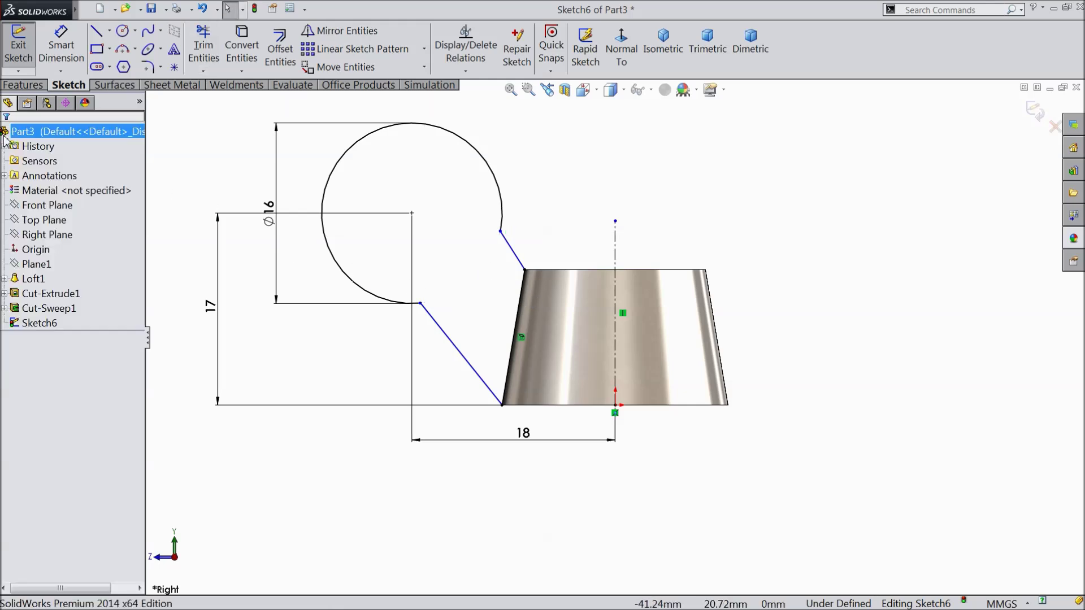
Step: Make the lower connecting line tangent to the 16 mm arc
left_click(449, 339)
left_click(379, 304, "ctrl")
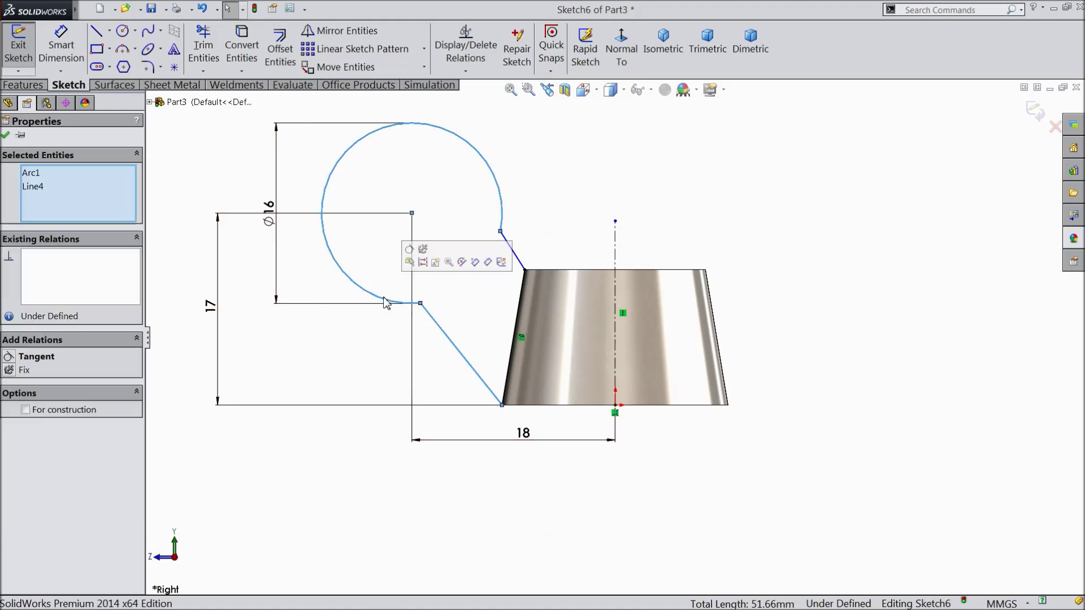
left_click(416, 259)
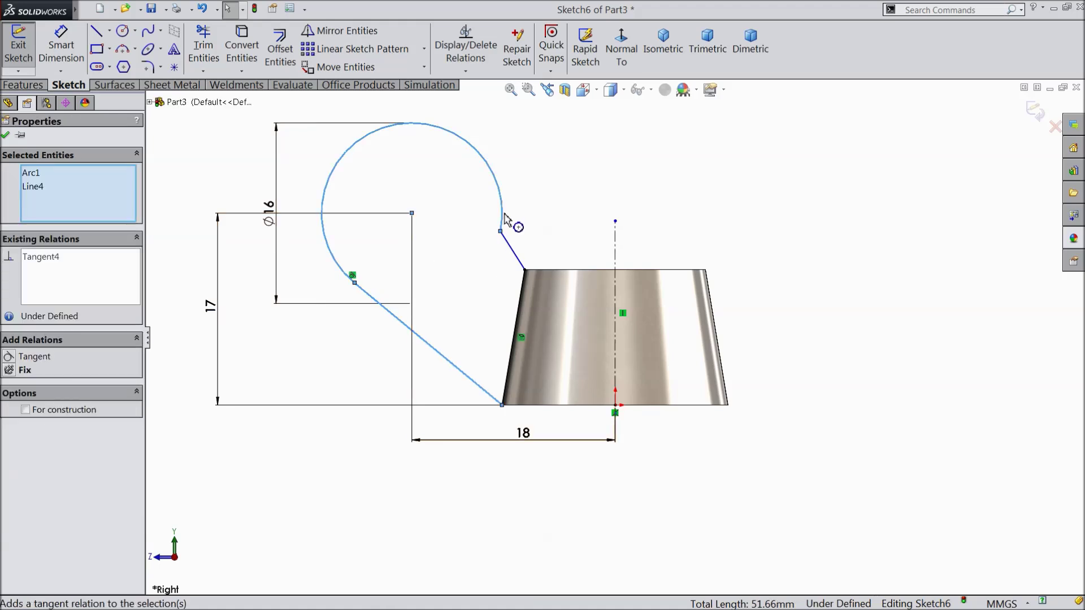
Step: Make the upper connecting line tangent to the 16 mm arc and close the relation settings
left_click(507, 244, "ctrl")
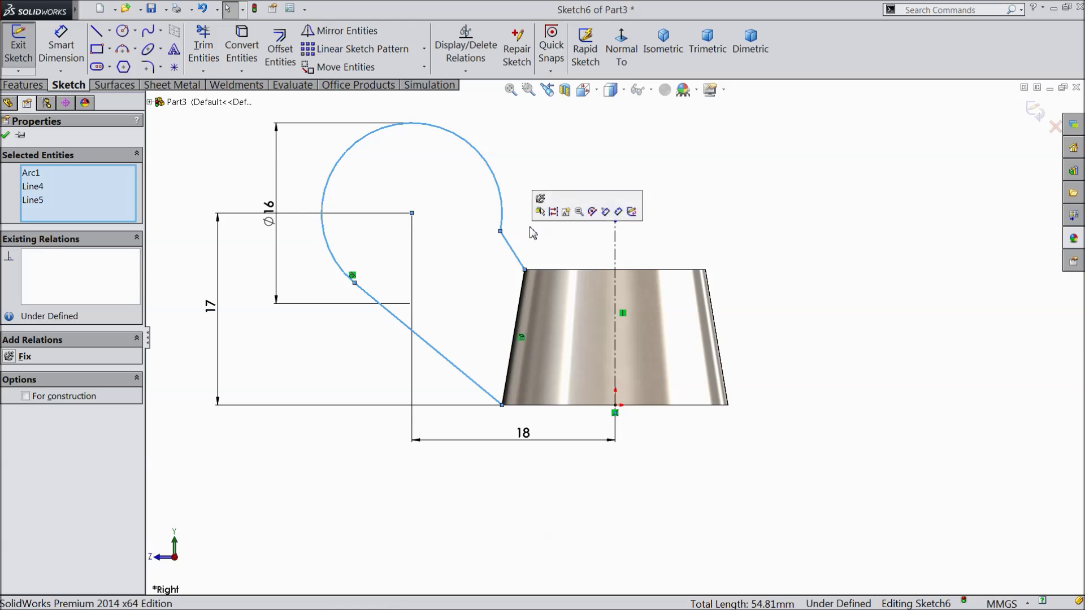
left_click(535, 170)
left_click(502, 231)
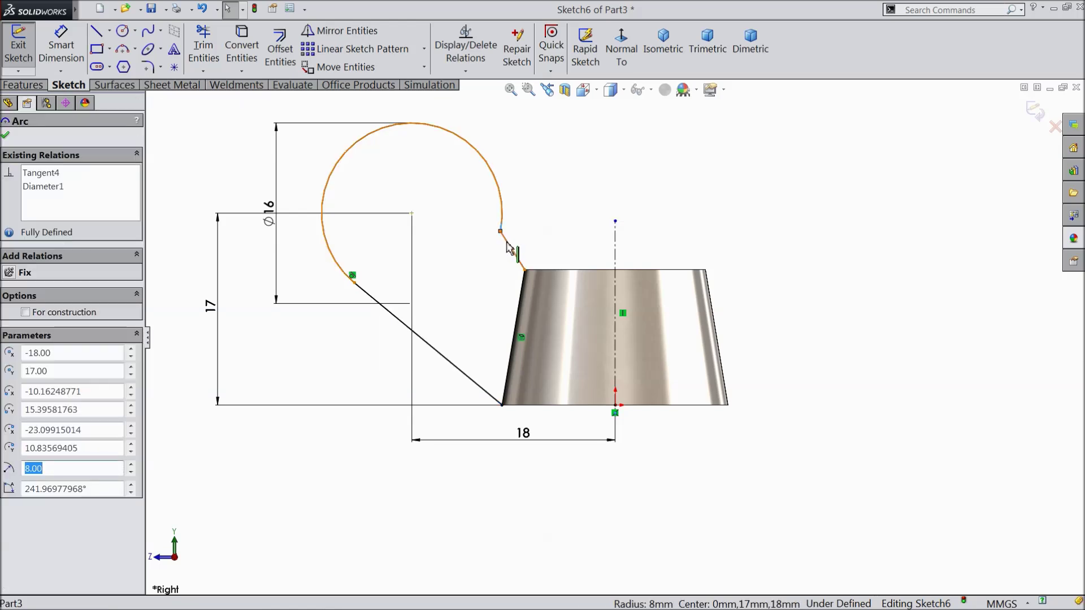
left_click(509, 249, "ctrl")
left_click(538, 195)
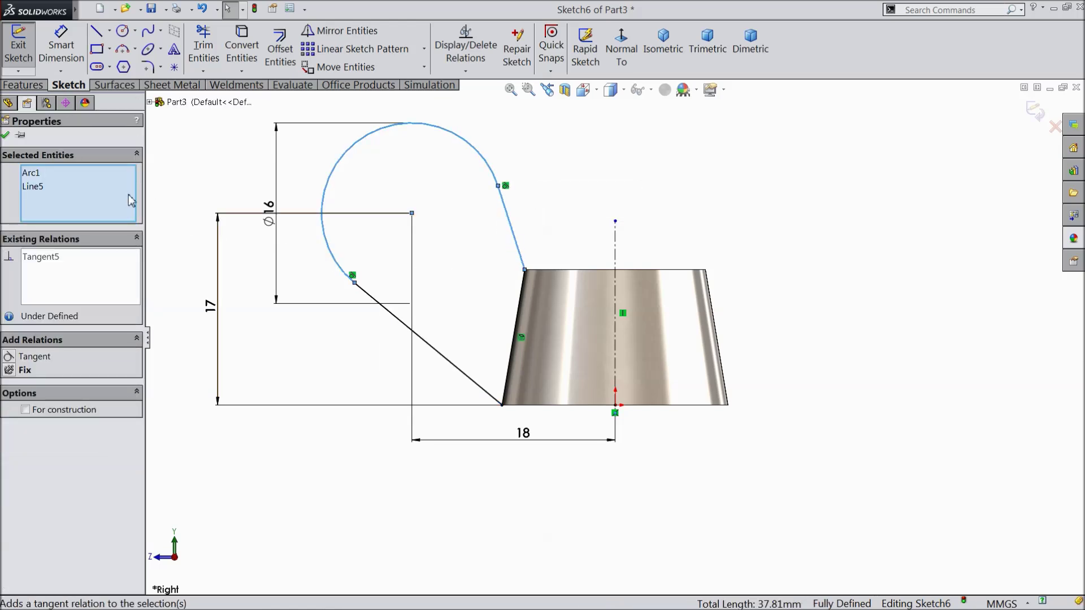
left_click(5, 135)
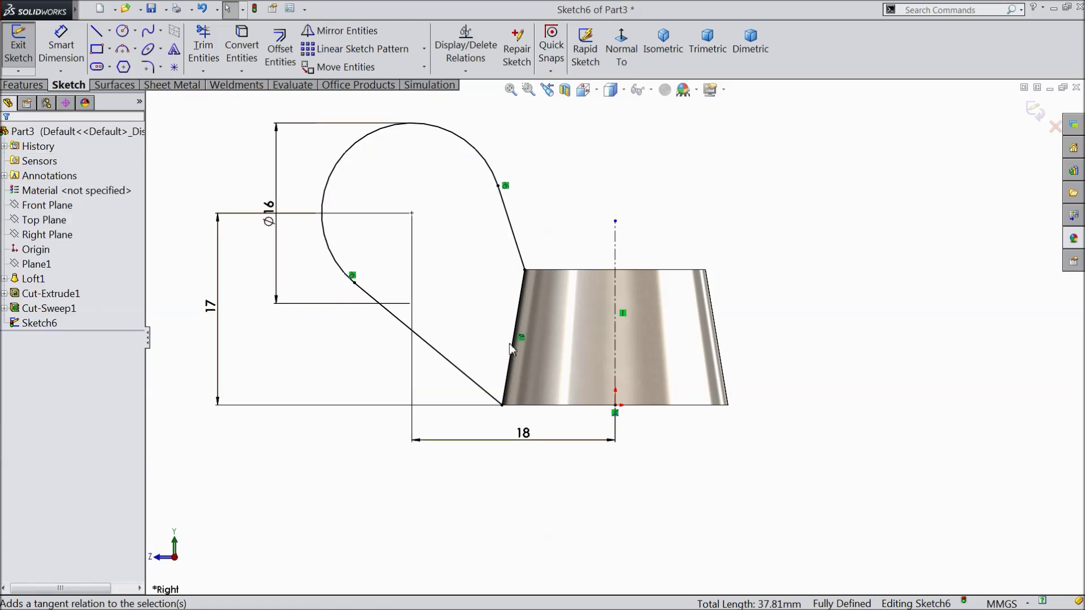
Step: Mirror the whole wing profile about the vertical centerline, keeping the original as a copy
scroll(614, 341, "up", 2)
middle_click_drag(644, 379, 618, 388, "ctrl")
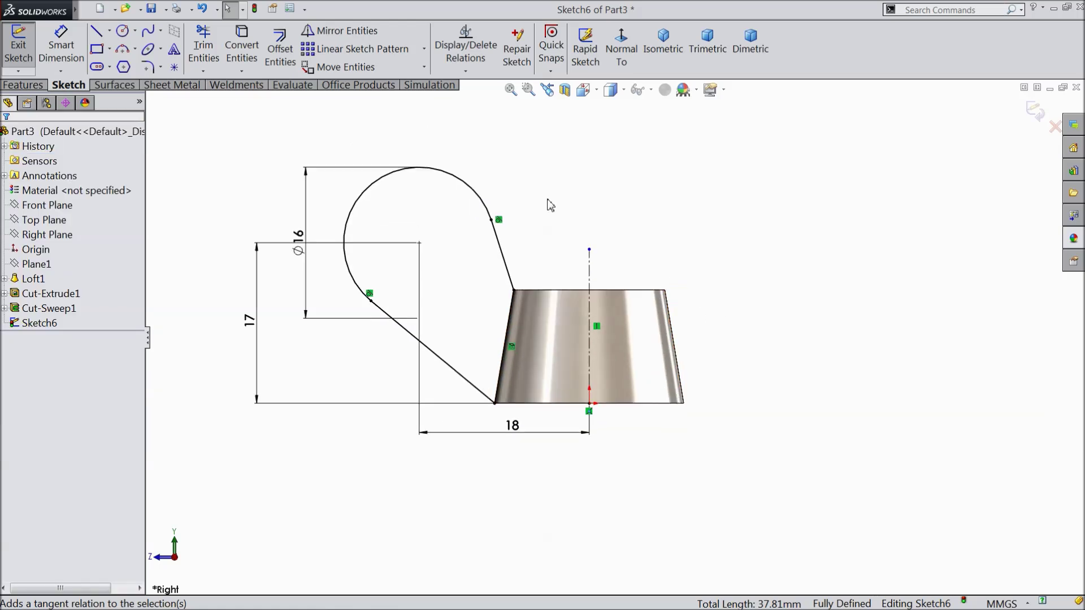
mouse_move(548, 149)
left_mouse_down()
mouse_move(468, 368)
mouse_move(329, 413)
mouse_move(287, 409)
left_mouse_up()
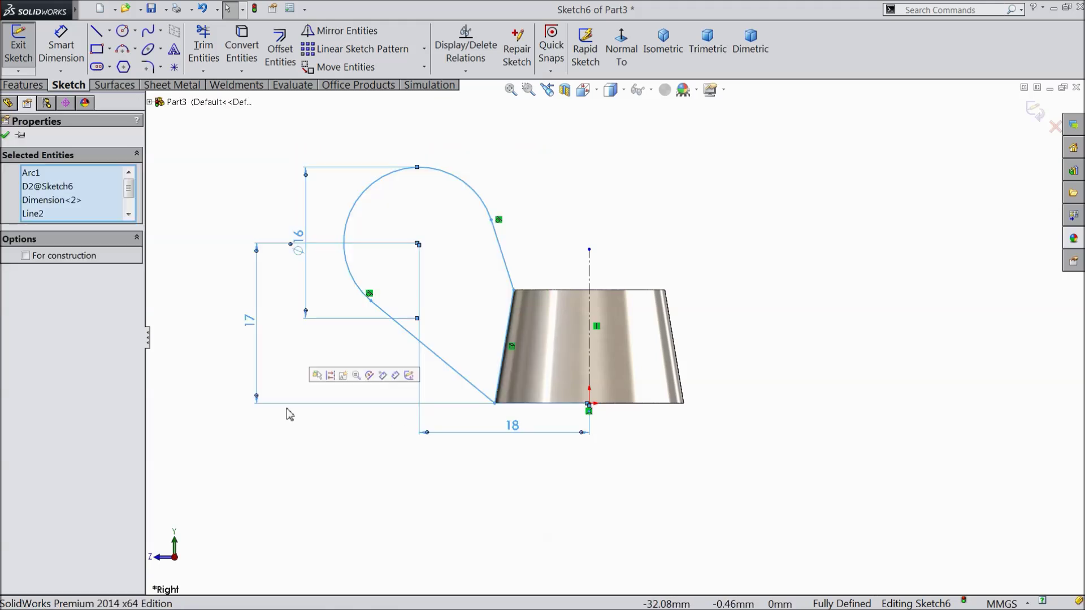
left_click(344, 31)
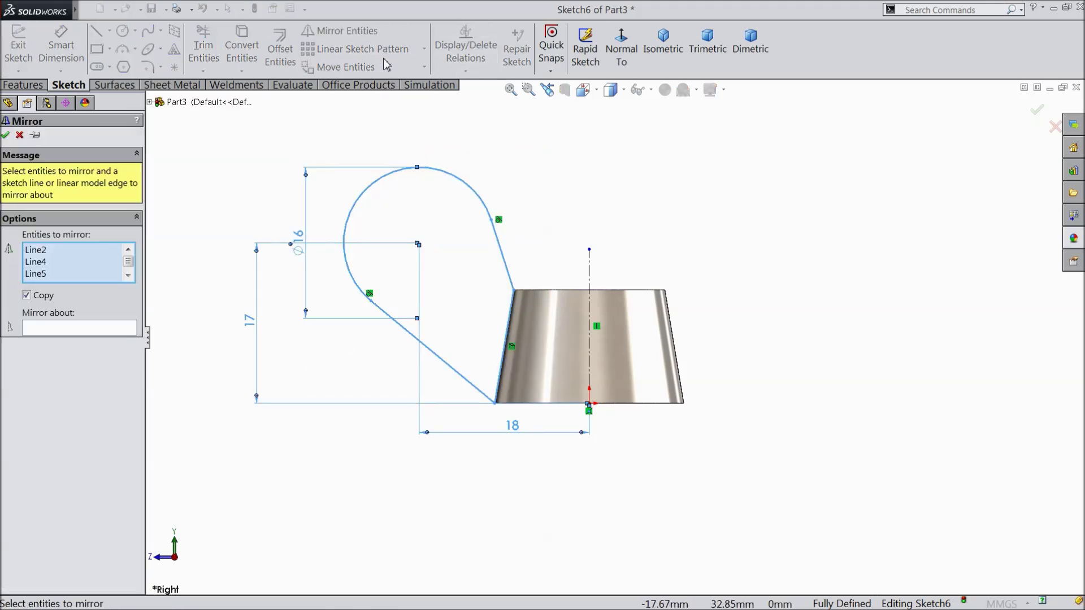
left_click(65, 333)
left_click(590, 280)
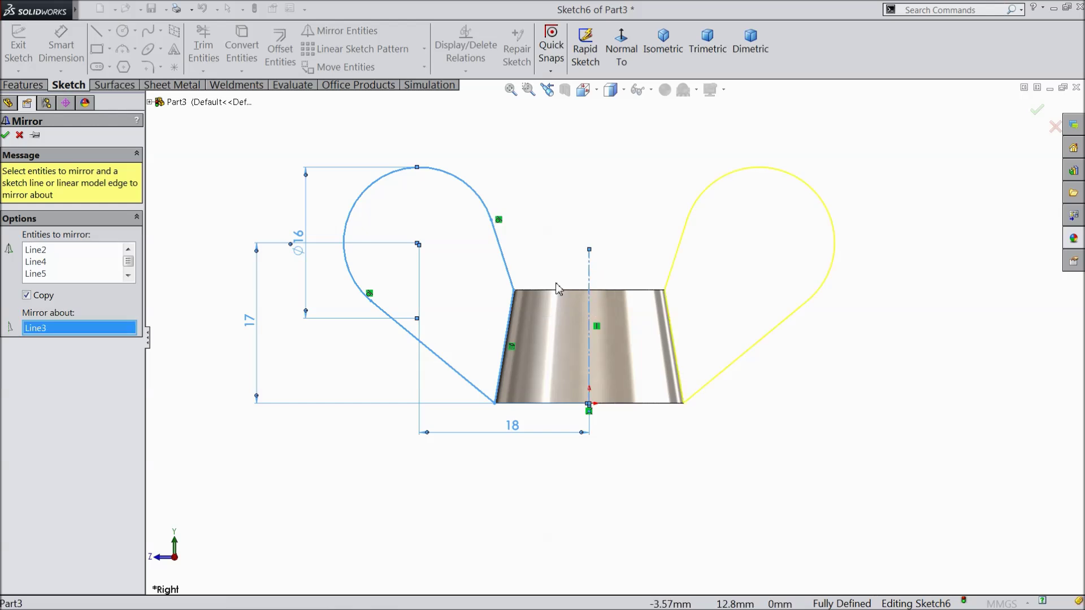
left_click(6, 136)
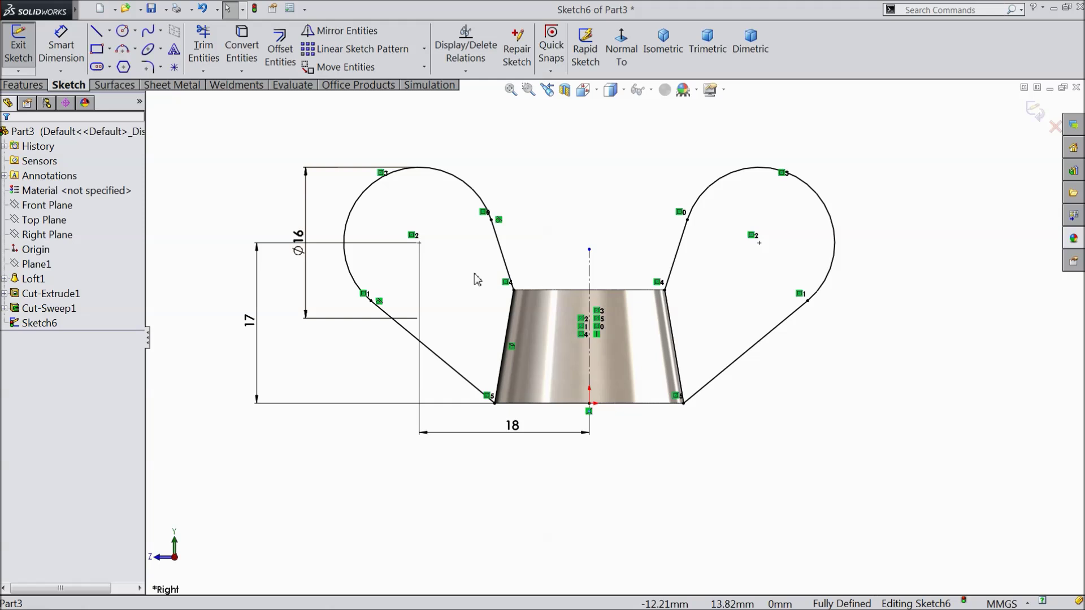
Step: Extrude both wing profiles as a boss, Mid Plane, 4 mm deep, with the result merged
left_click(38, 86)
left_click(25, 48)
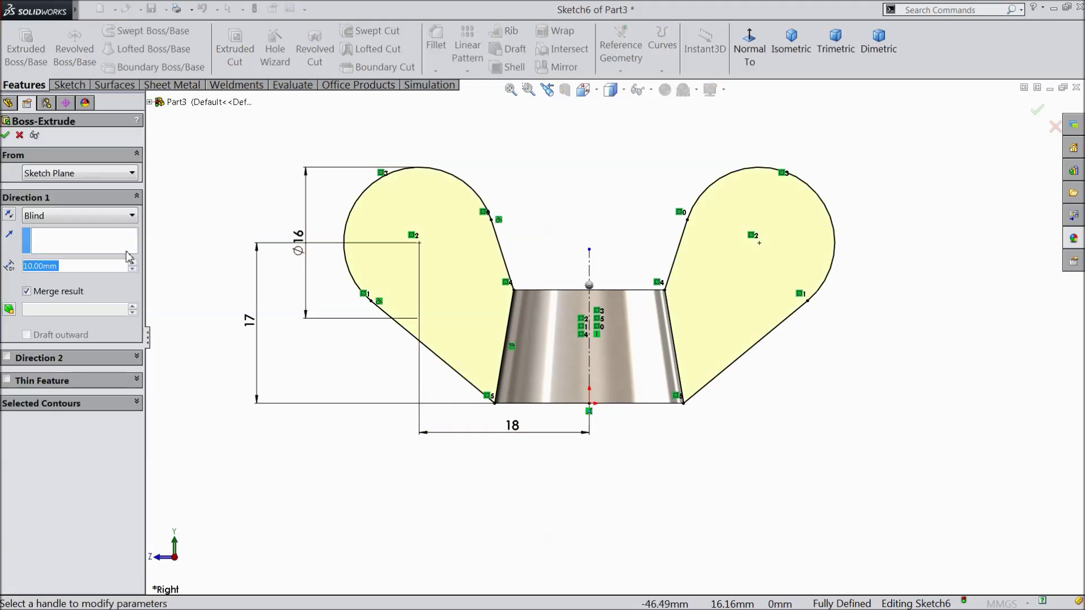
left_click(48, 220)
left_click(48, 305)
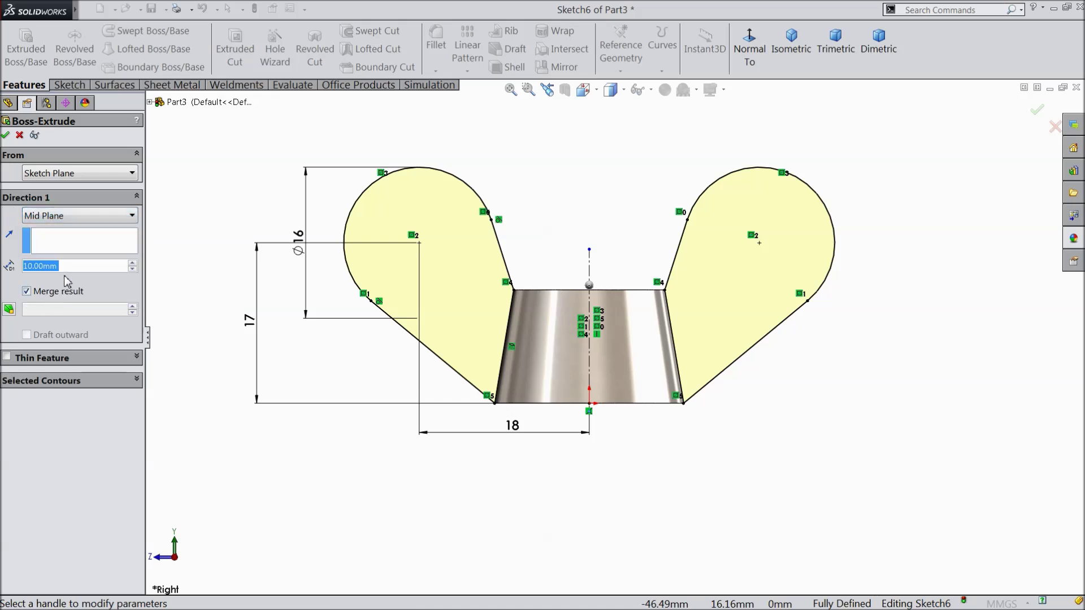
type("4")
key("Return")
mouse_move(218, 208)
middle_mouse_down()
mouse_move(280, 281)
mouse_move(264, 322)
middle_mouse_up()
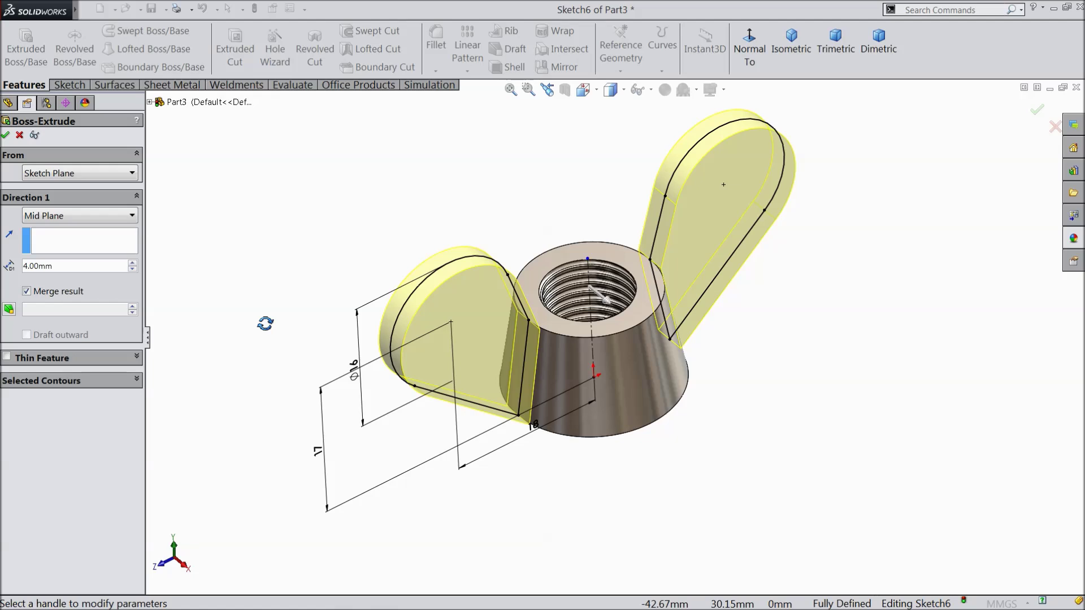
scroll(666, 373, "down", 2)
scroll(666, 373, "down", 2)
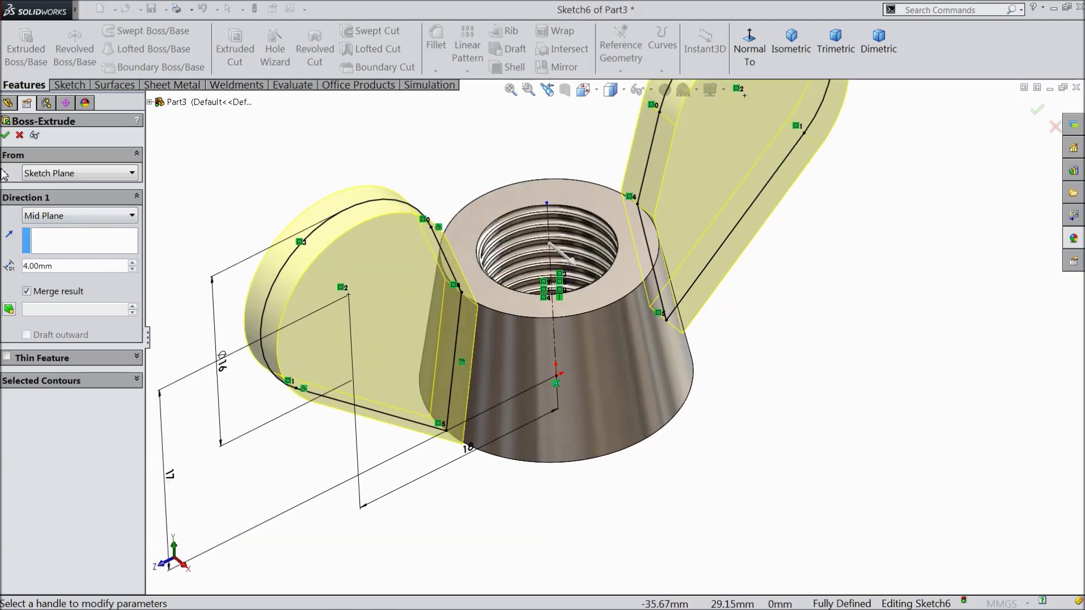
left_click(5, 135)
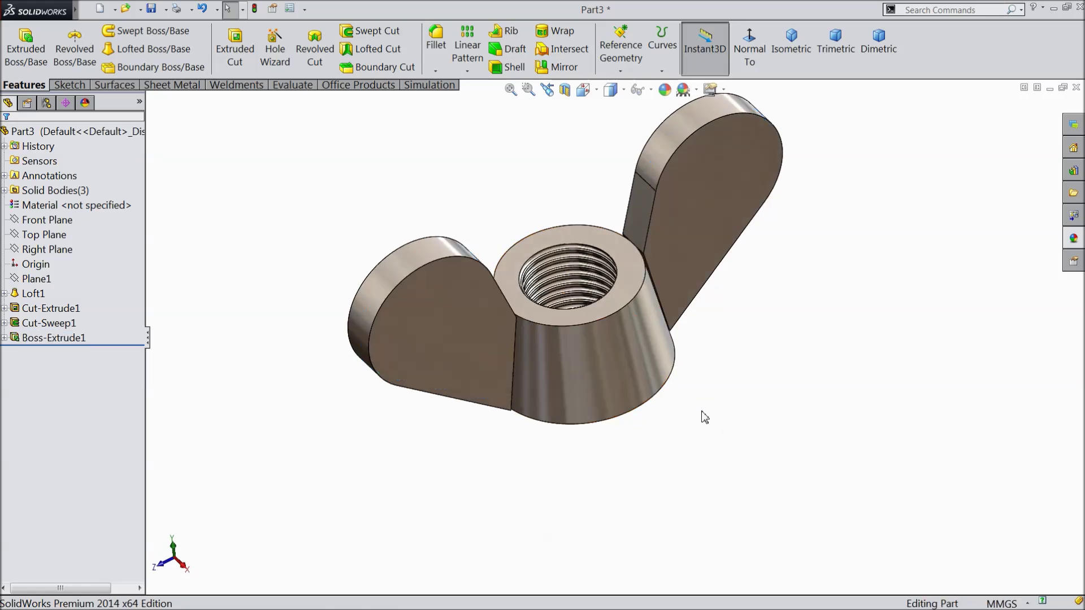
Step: Start a sketch on the first wing's inner end face, beside the tapered body, and convert the face's edges into sketch lines
mouse_move(711, 397)
middle_mouse_down()
mouse_move(642, 407)
mouse_move(695, 411)
middle_mouse_up()
scroll(528, 368, "down", 5)
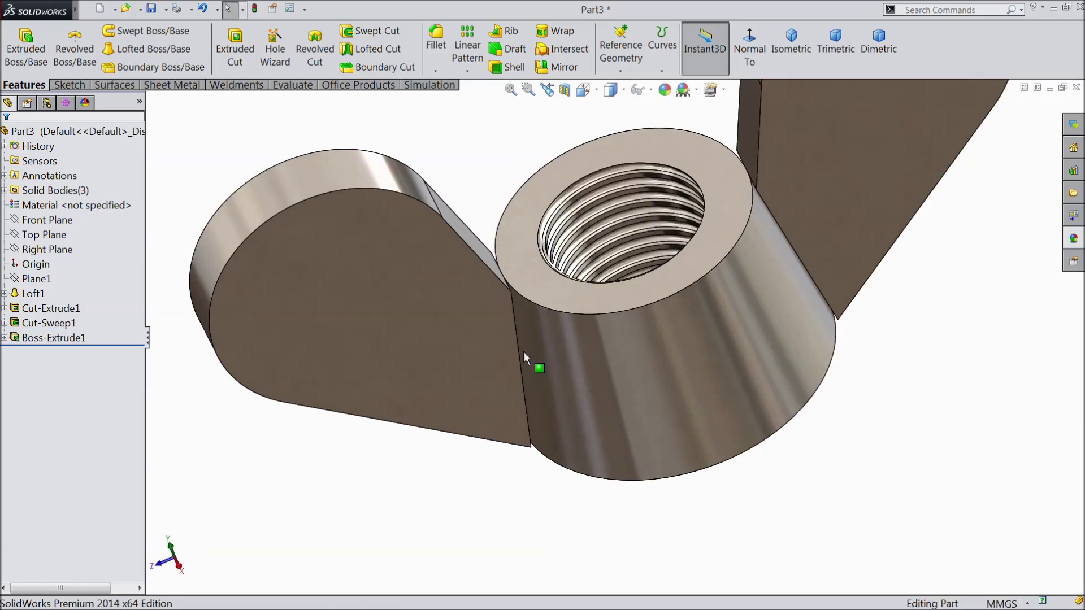
scroll(552, 346, "down", 4)
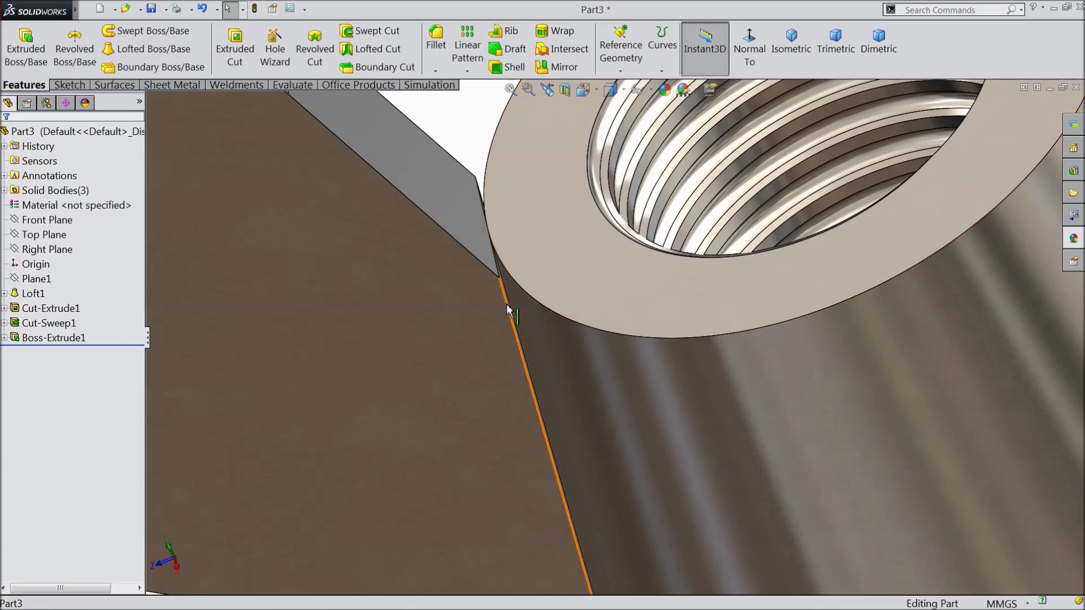
middle_click(498, 346)
key("Escape")
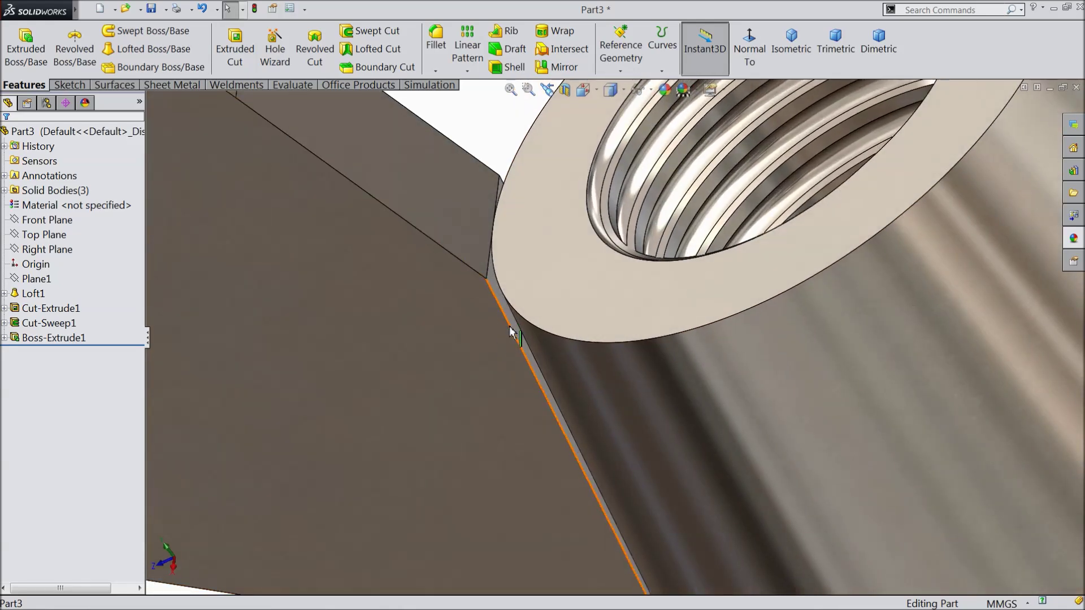
scroll(510, 331, "up", 5)
scroll(554, 311, "down", 5)
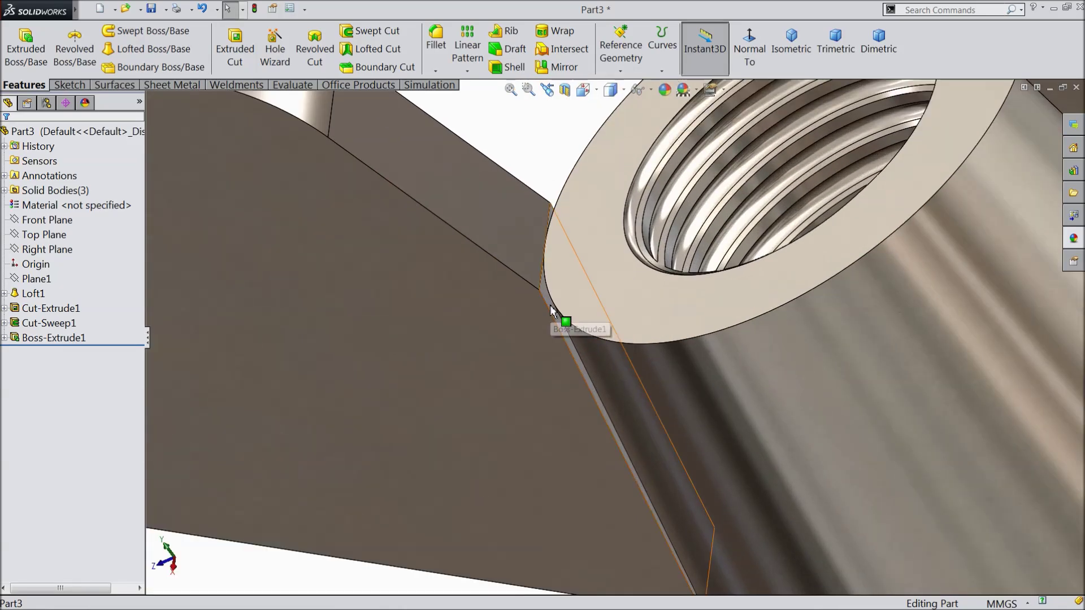
left_click(551, 304)
left_click(594, 271)
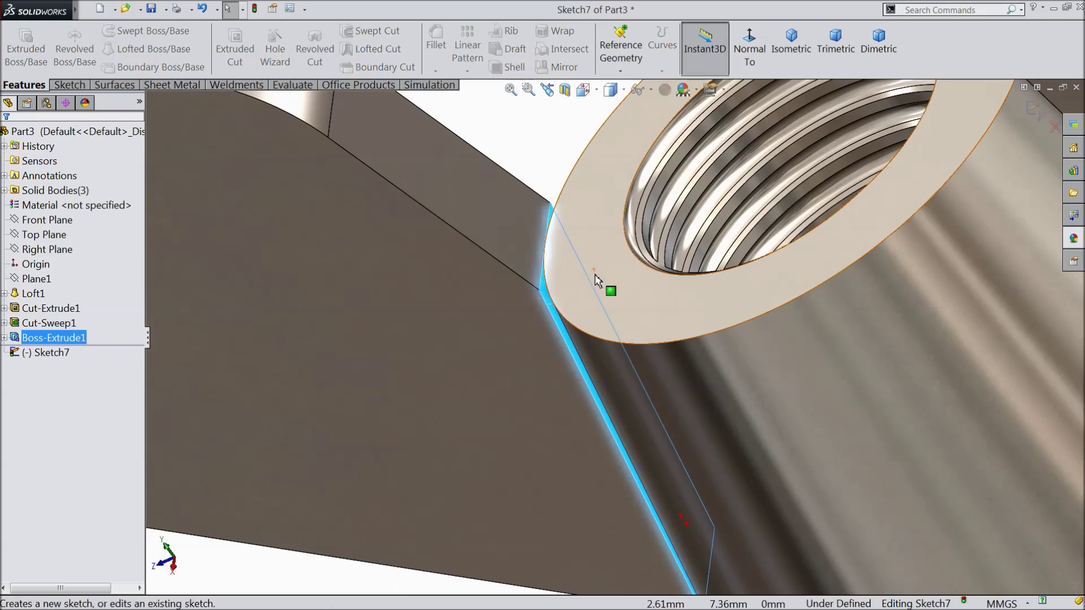
scroll(581, 316, "up", 4)
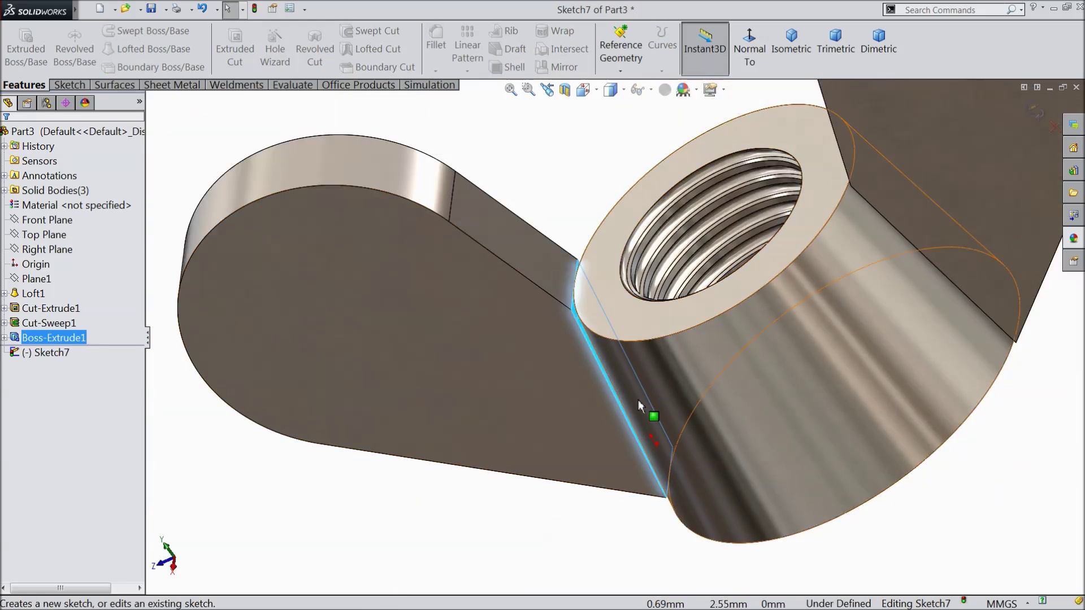
left_click(82, 87)
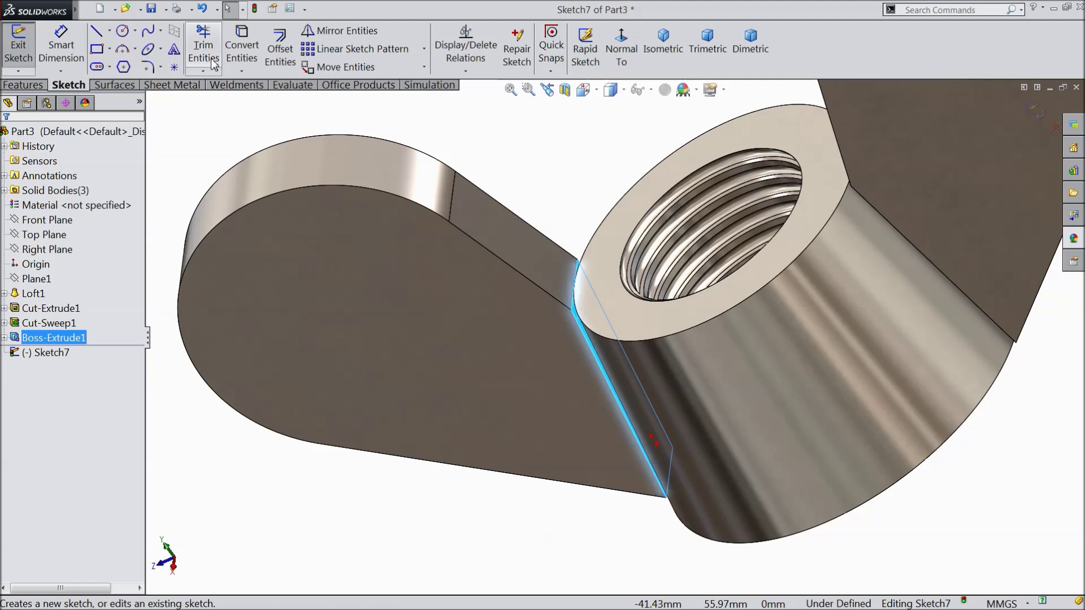
left_click(242, 48)
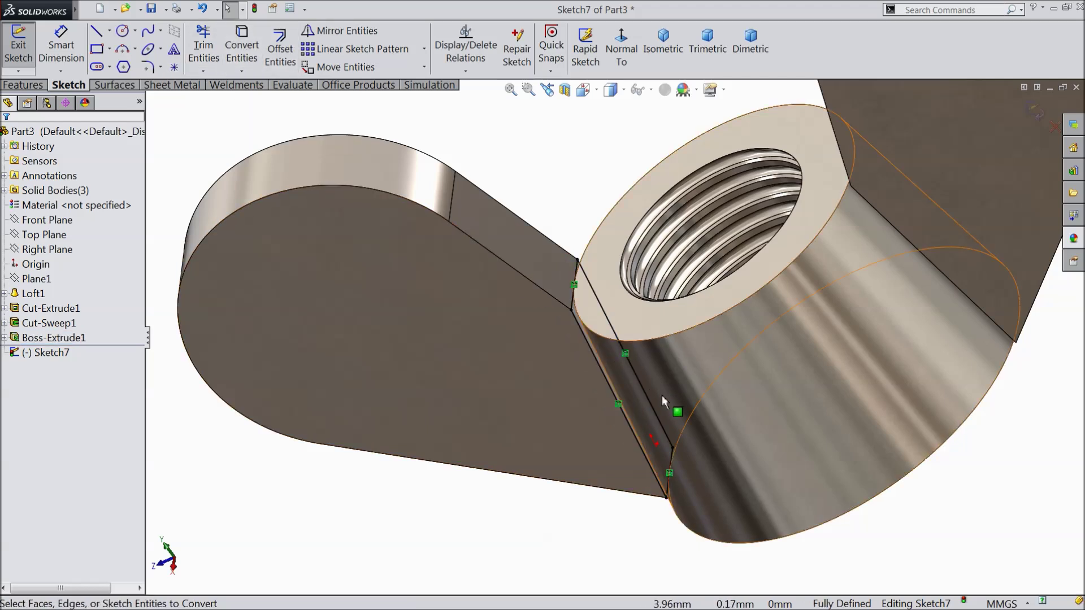
Step: Try to extrude the converted wing-end sketch as a merged boss up to the tapered body's outer face
left_click(22, 84)
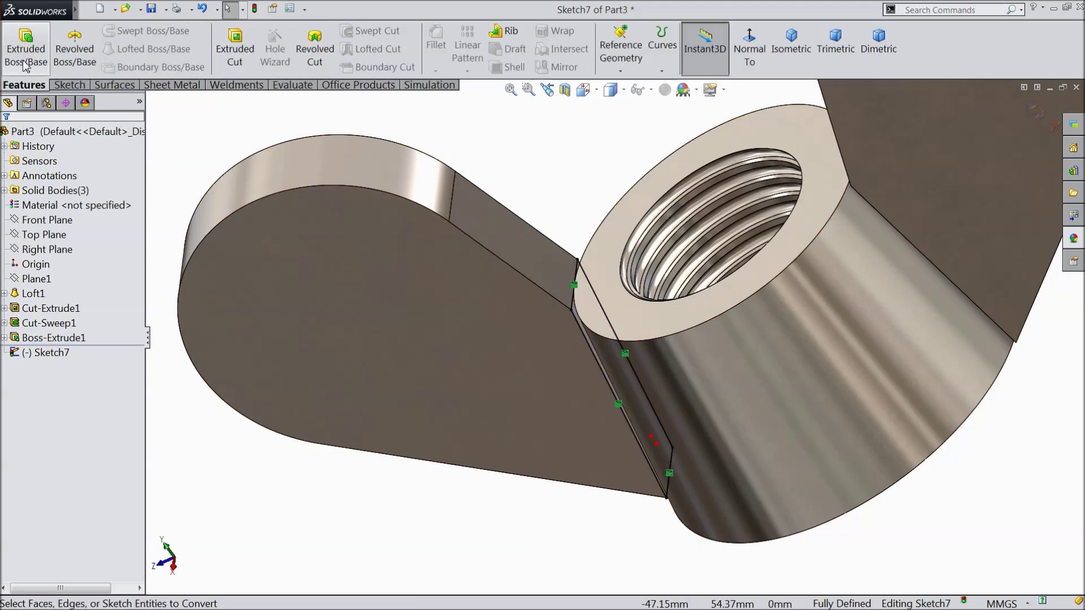
left_click(26, 62)
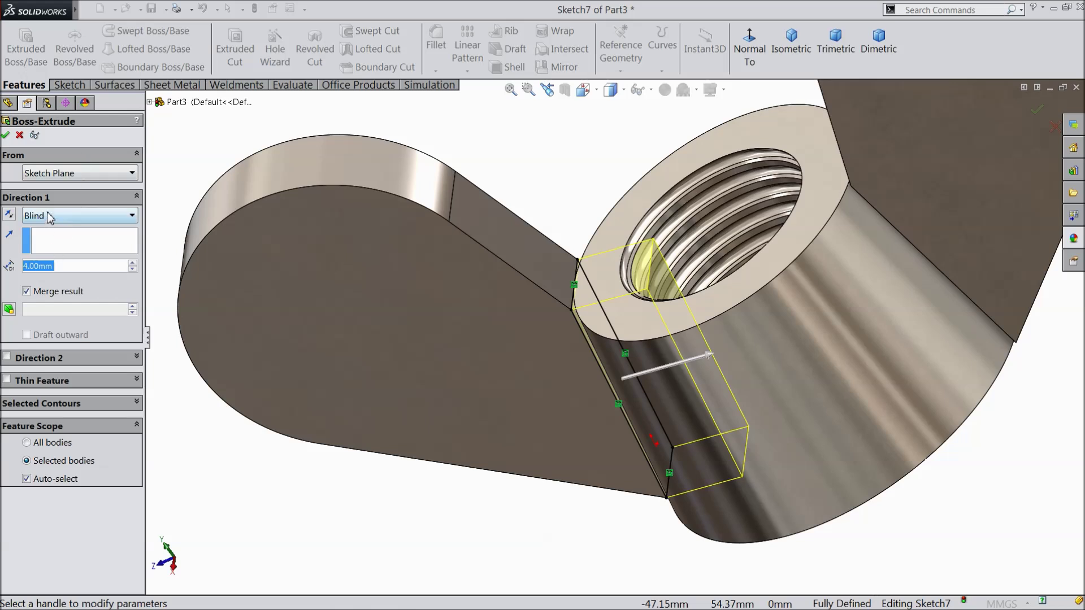
left_click(50, 218)
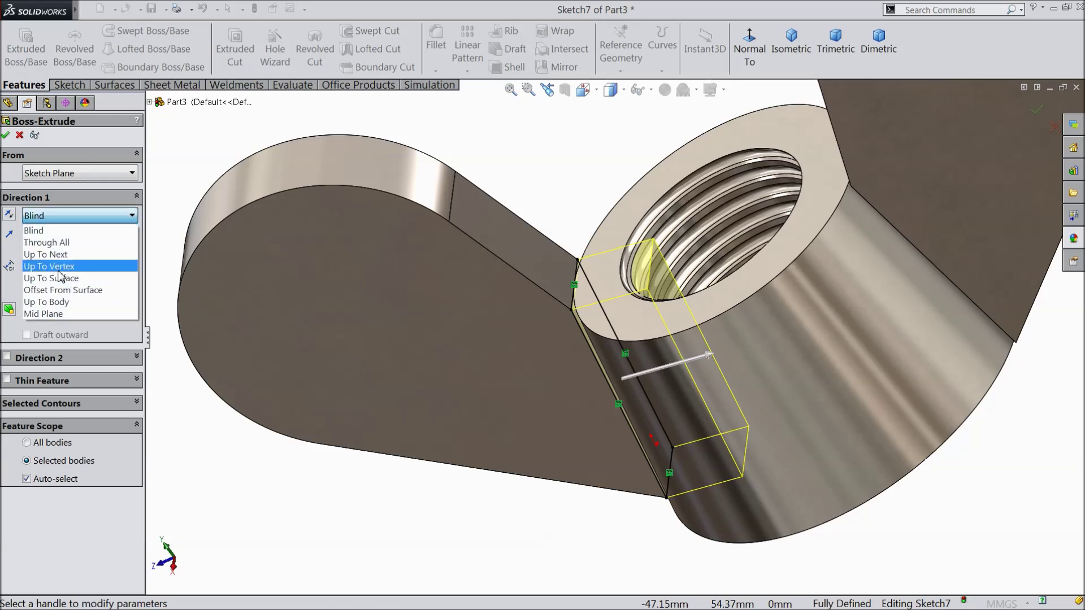
left_click(59, 254)
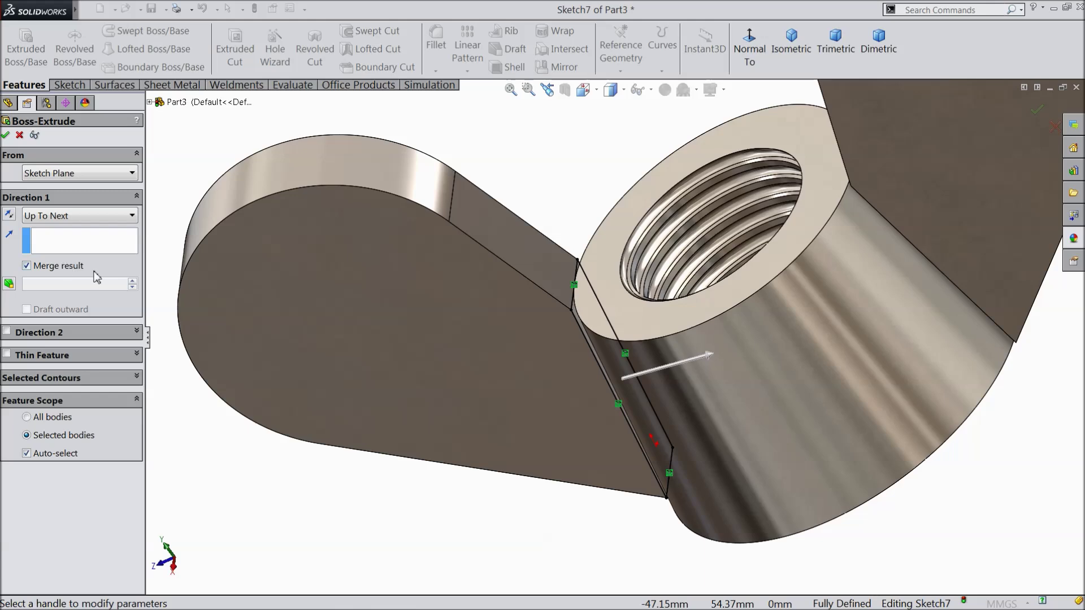
middle_click_drag(513, 516, 520, 492)
scroll(643, 406, "down", 3)
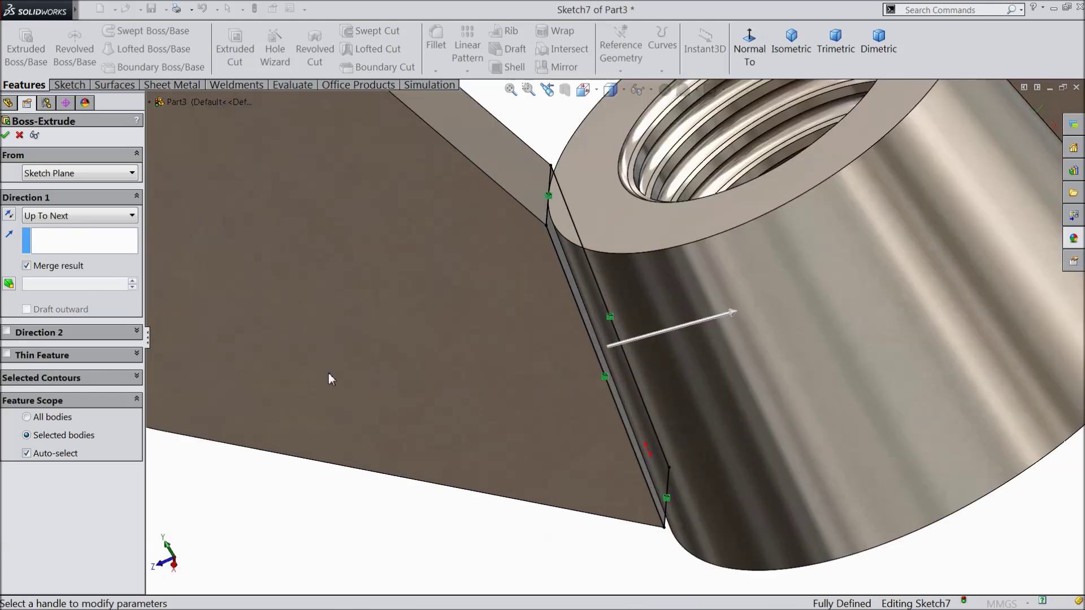
left_click(45, 220)
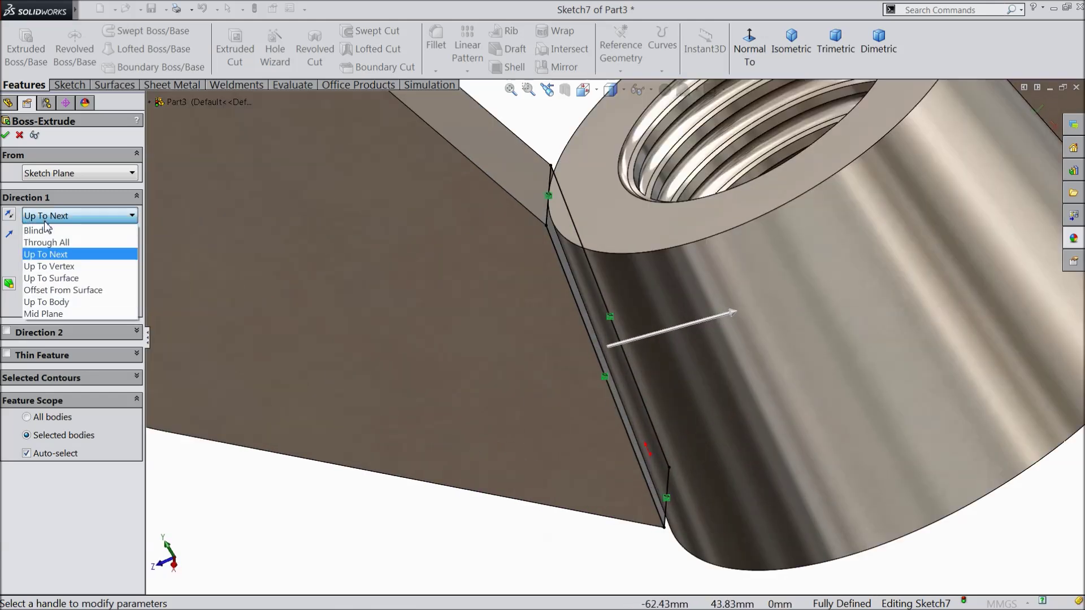
left_click(63, 278)
left_click(717, 388)
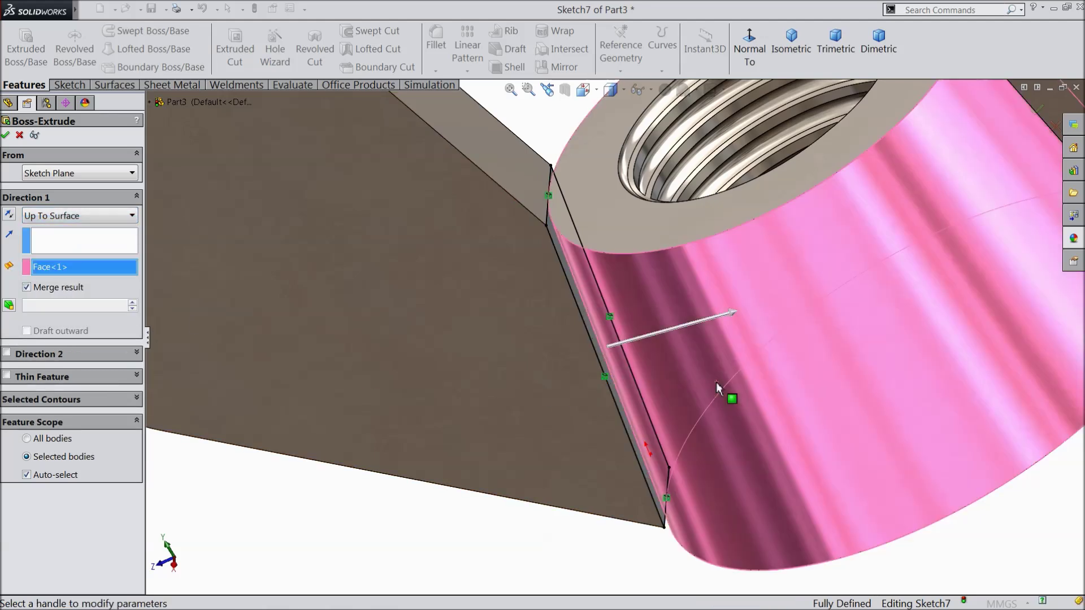
scroll(671, 395, "up", 4)
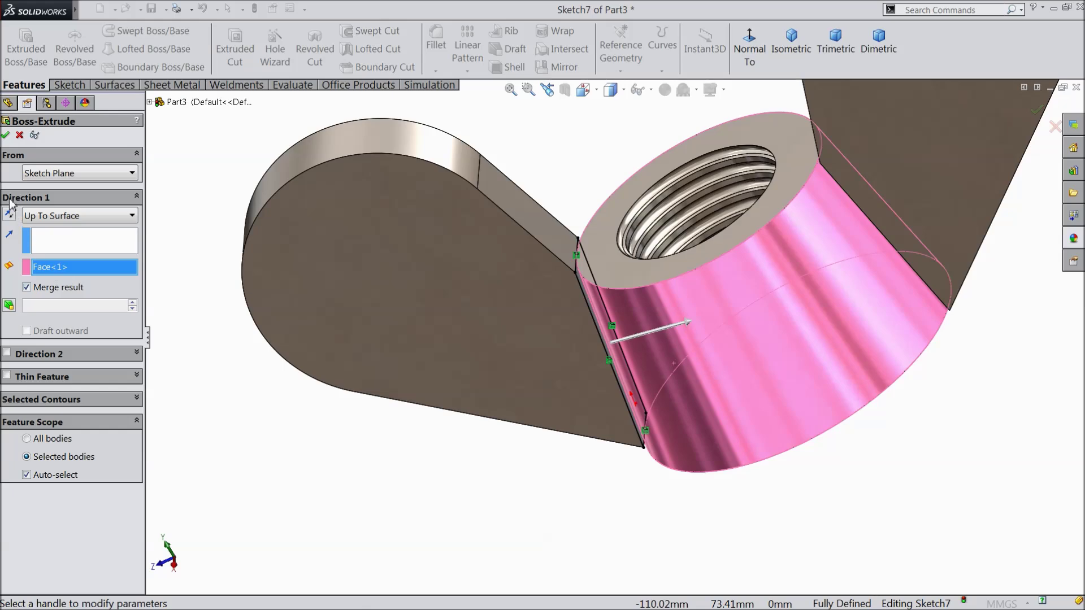
left_click(8, 136)
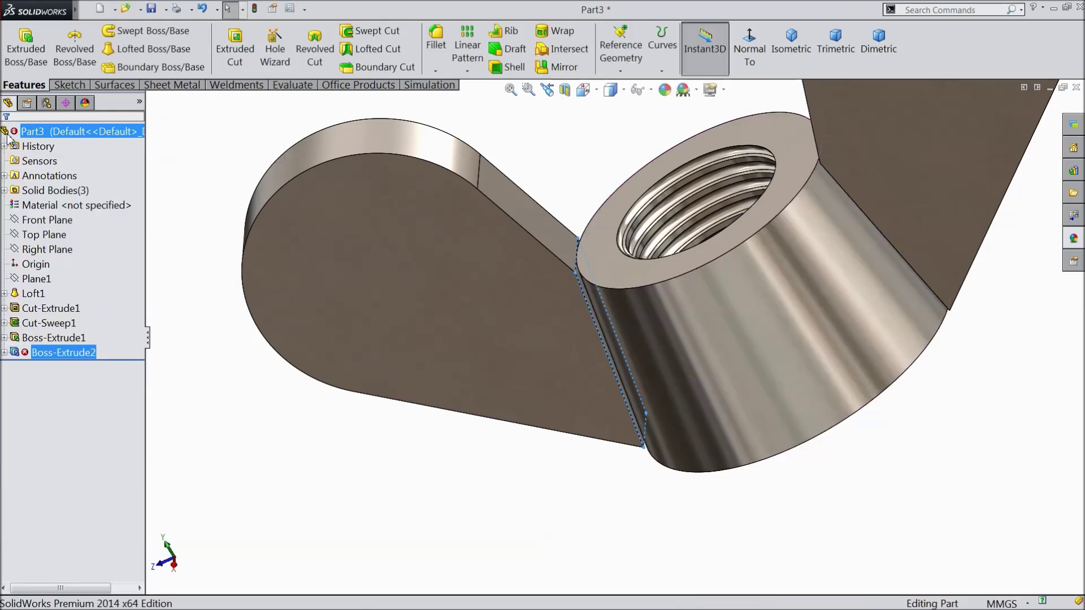
Step: Edit the first wing's end extrusion to a Blind depth of 1 mm
scroll(633, 354, "down", 5)
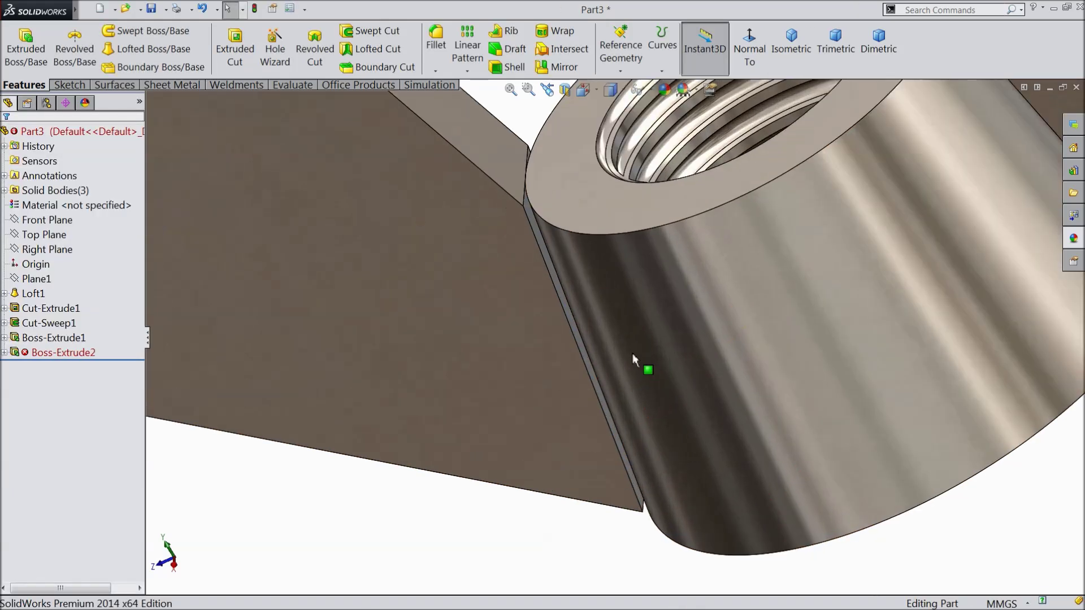
left_click(13, 358)
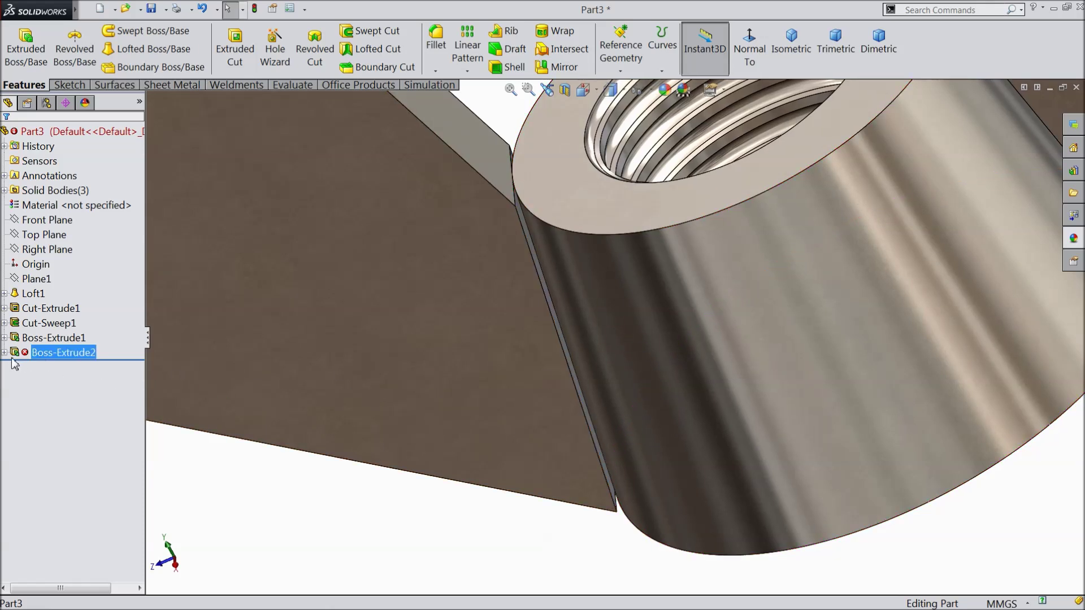
left_click(21, 323)
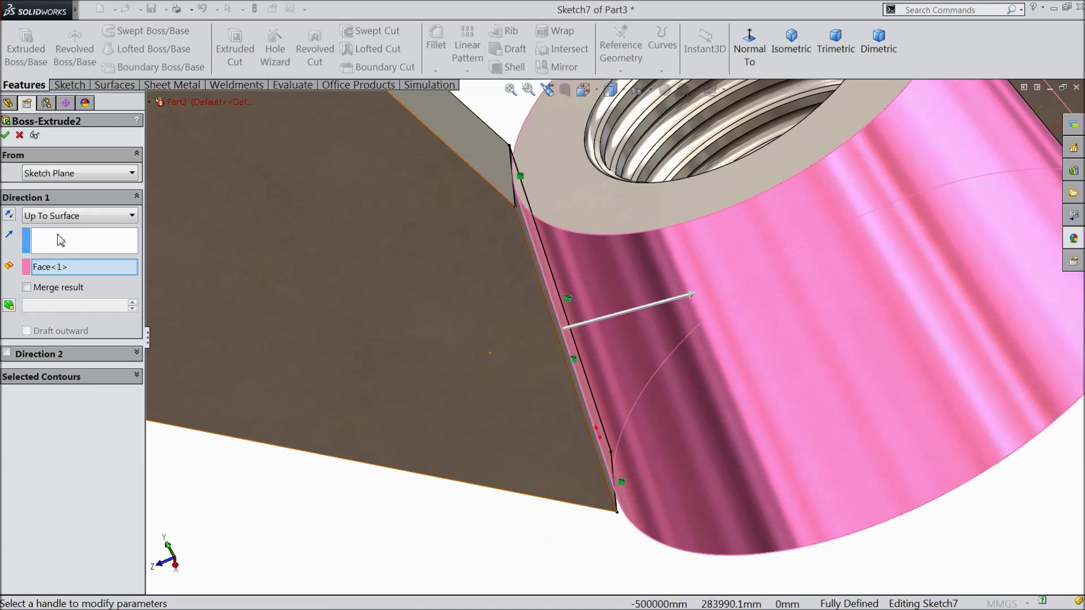
left_click(62, 217)
left_click(49, 232)
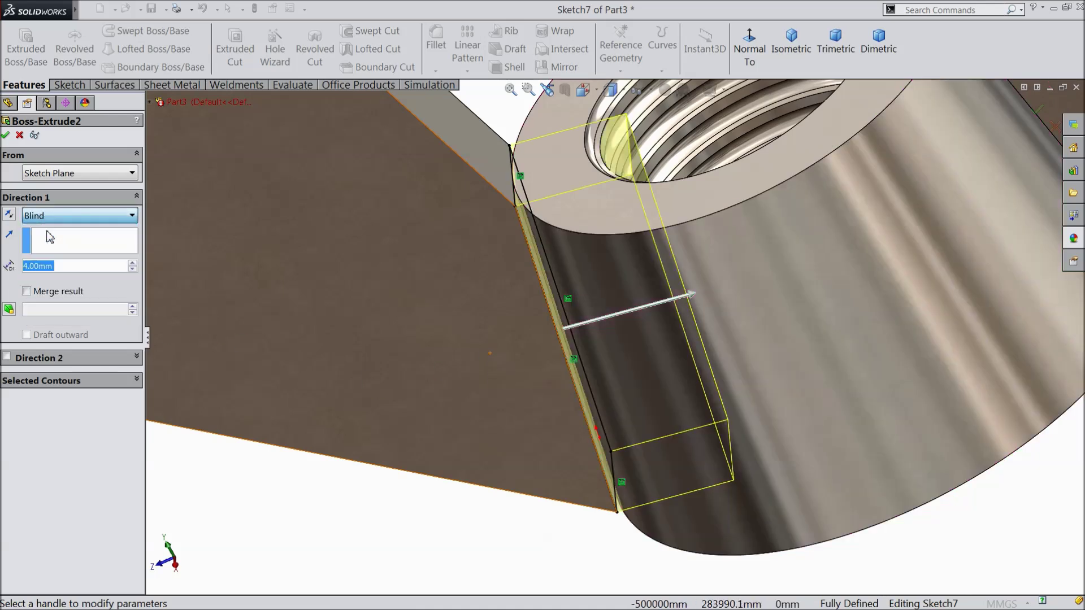
scroll(421, 329, "up", 2)
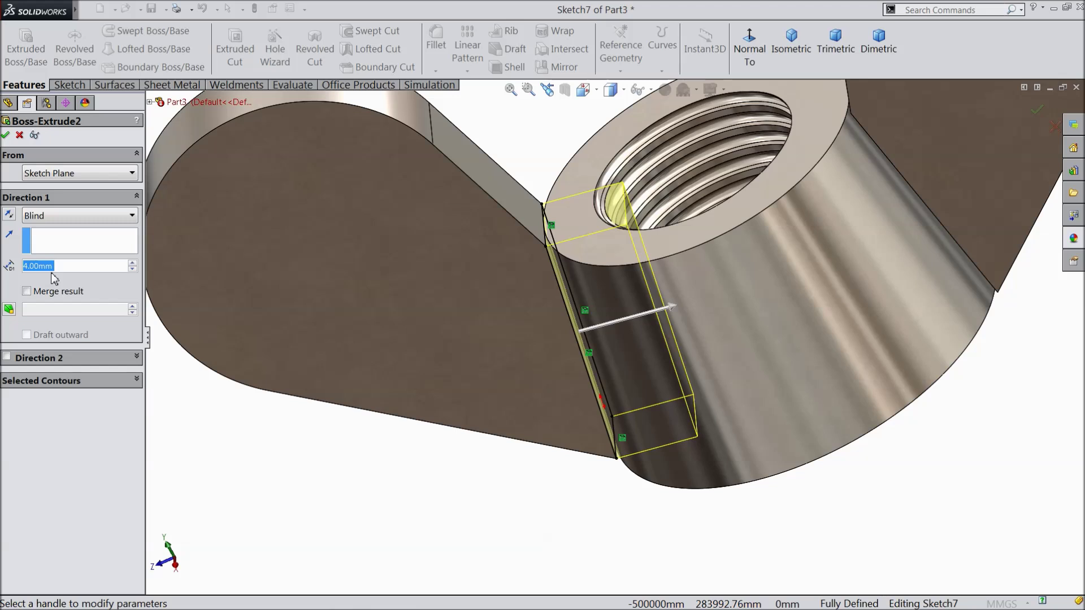
type("1")
key("Return")
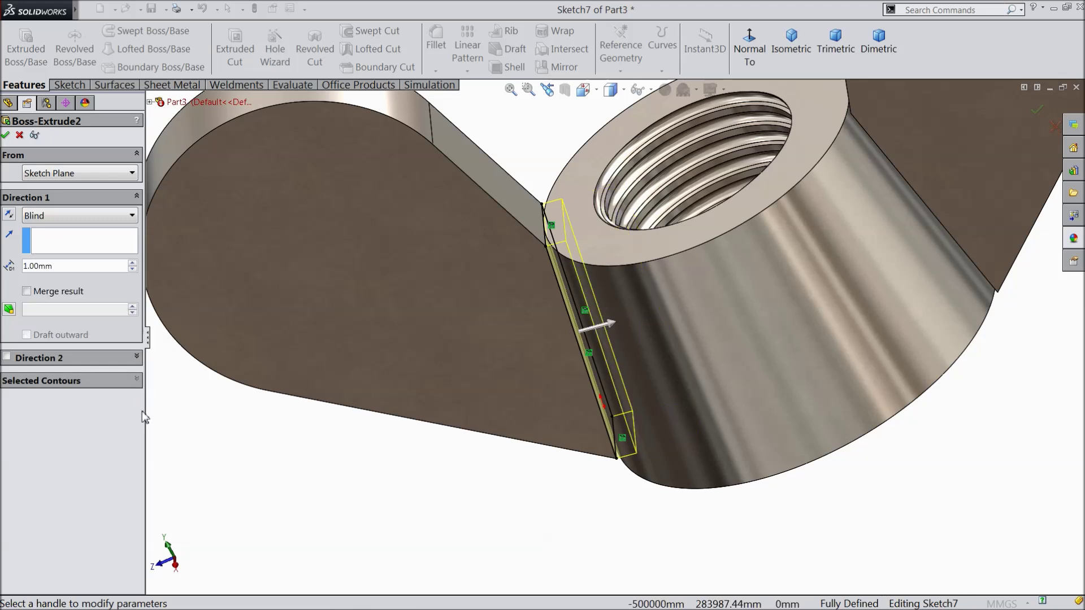
left_click(5, 136)
scroll(460, 465, "up", 3)
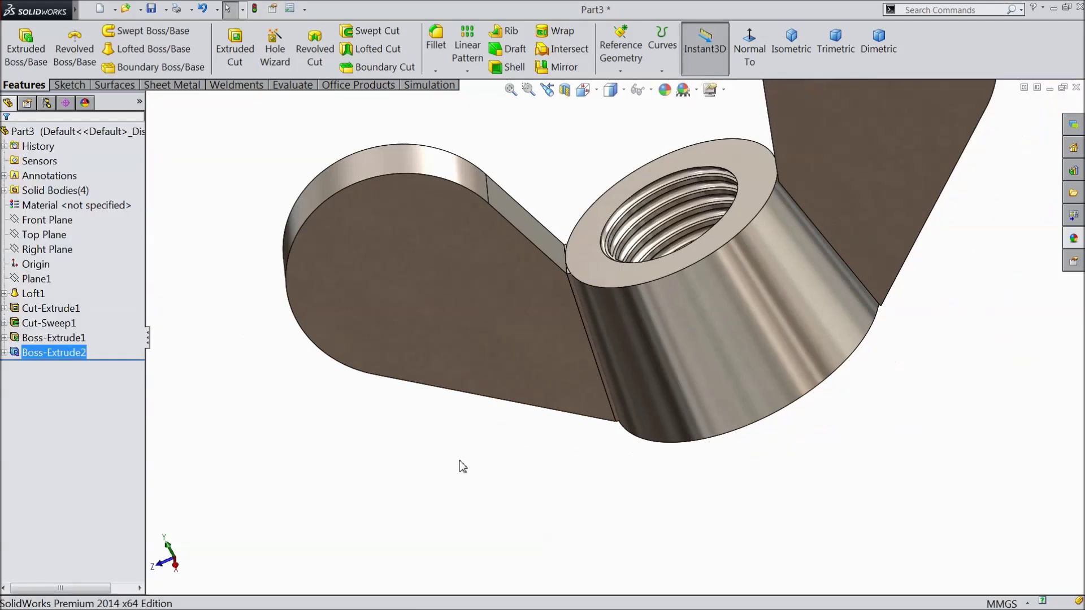
Step: Start a sketch on the second wing's inner end face and convert the face's edges into sketch lines
middle_click_drag(493, 503, 527, 479)
scroll(735, 316, "down", 4)
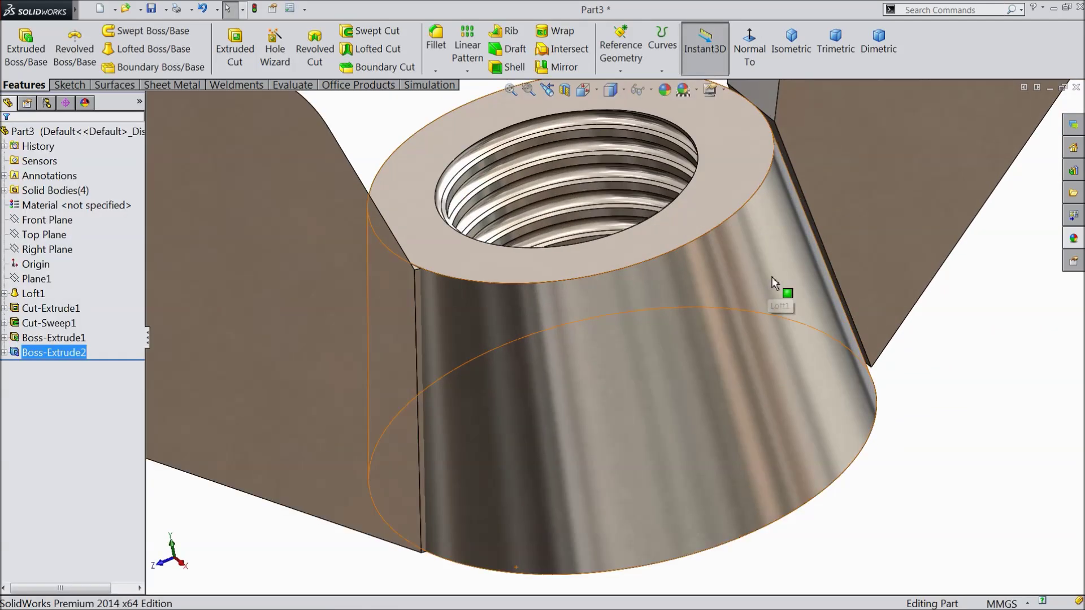
scroll(757, 217, "down", 3)
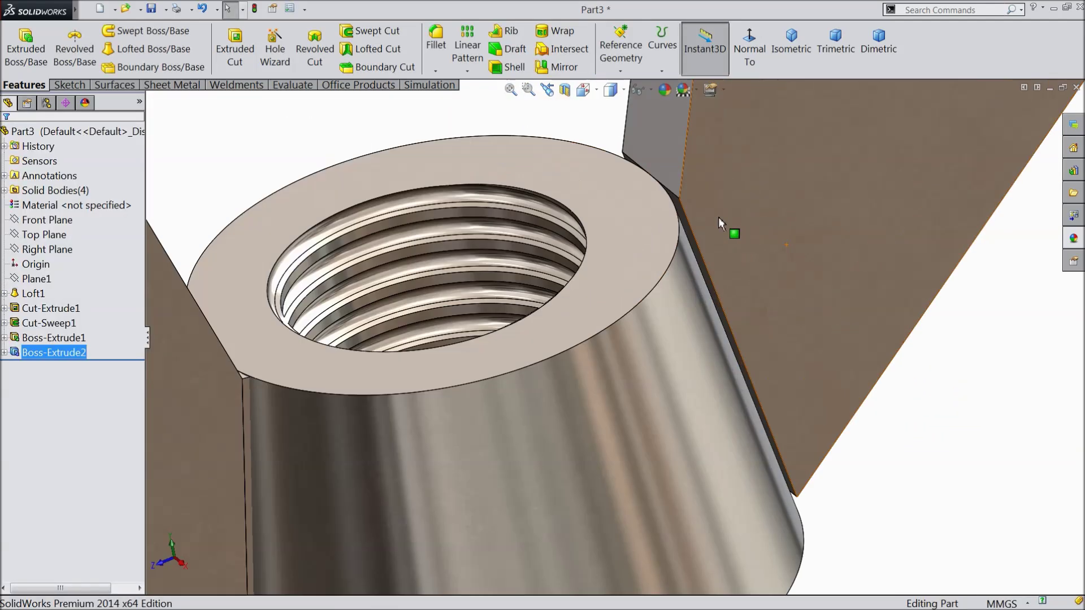
left_click(685, 228)
left_click(71, 85)
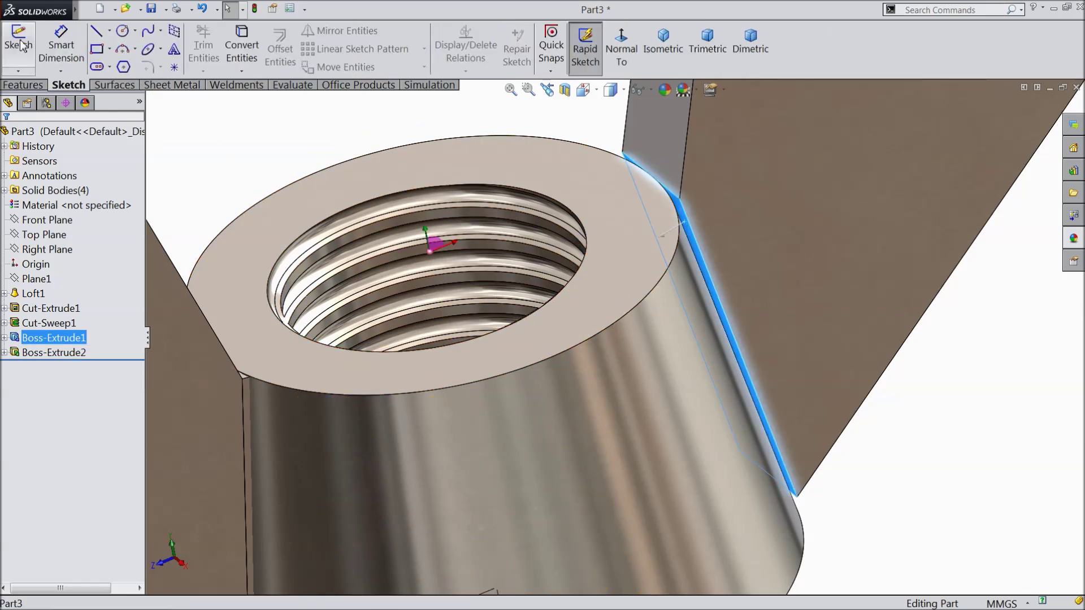
left_click(18, 45)
left_click(244, 48)
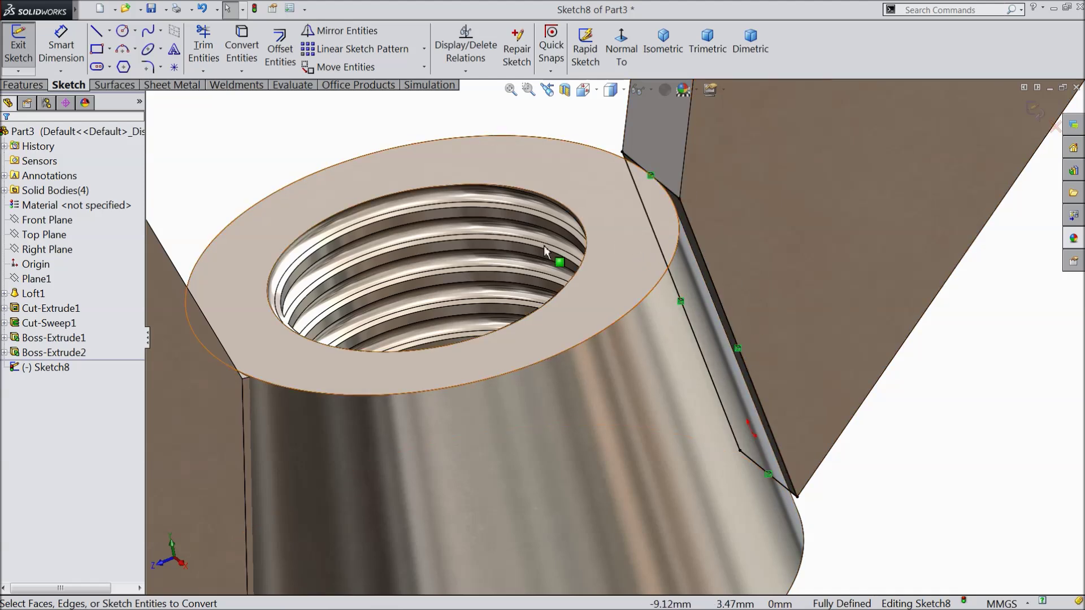
Step: Extrude the second wing's end sketch as a Blind boss 1 mm toward the tapered body, with the result merged
left_click(36, 87)
left_click(25, 51)
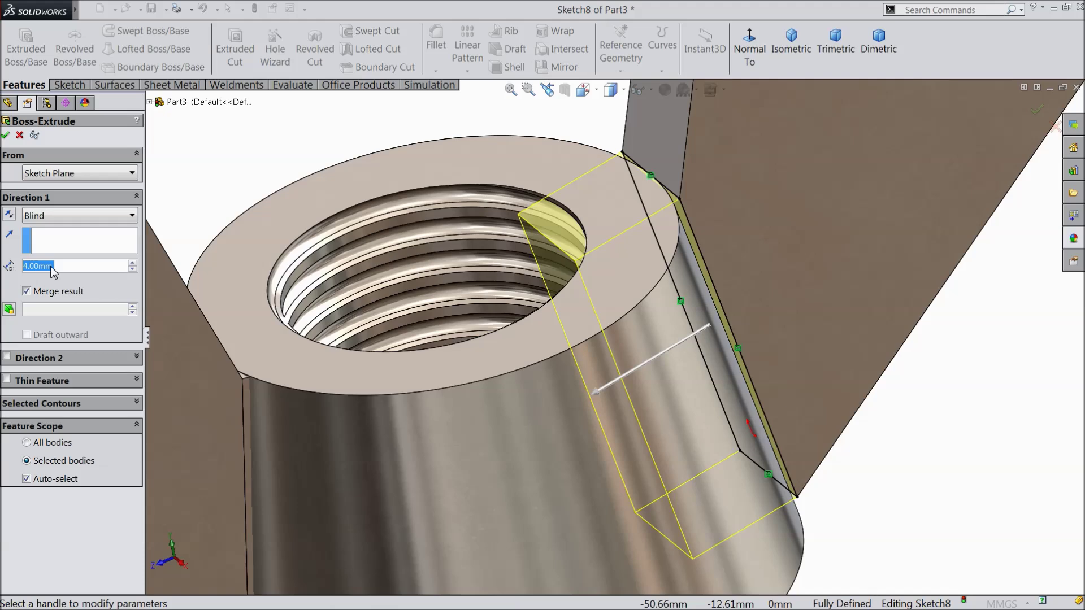
type("1")
key("Return")
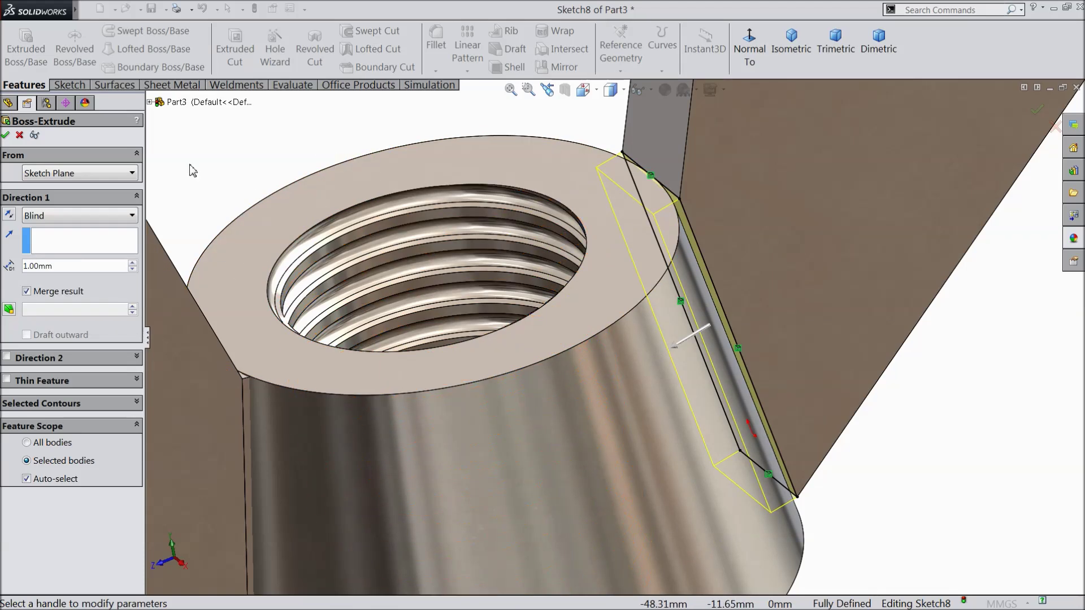
left_click(5, 136)
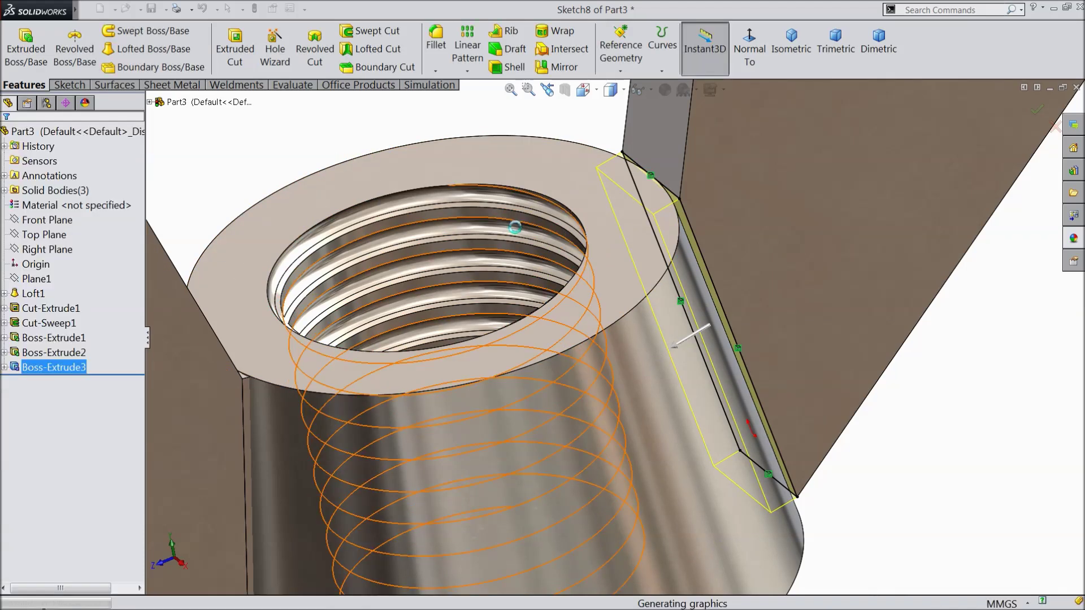
left_click(897, 398)
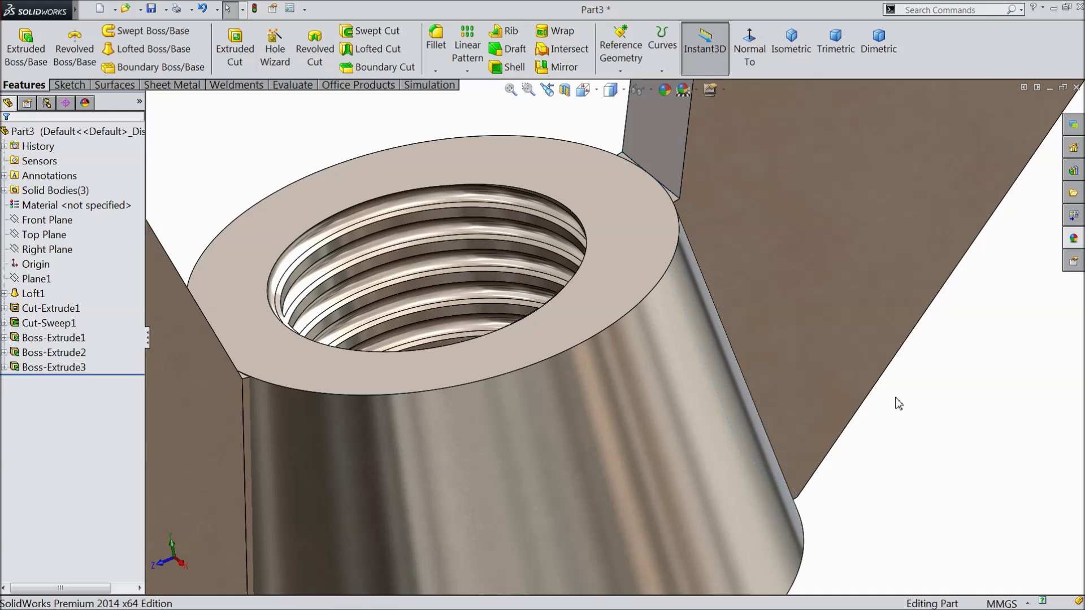
Step: Examine the joints between the extended wing ends and the tapered body, from the side and from underneath
scroll(765, 279, "down", 3)
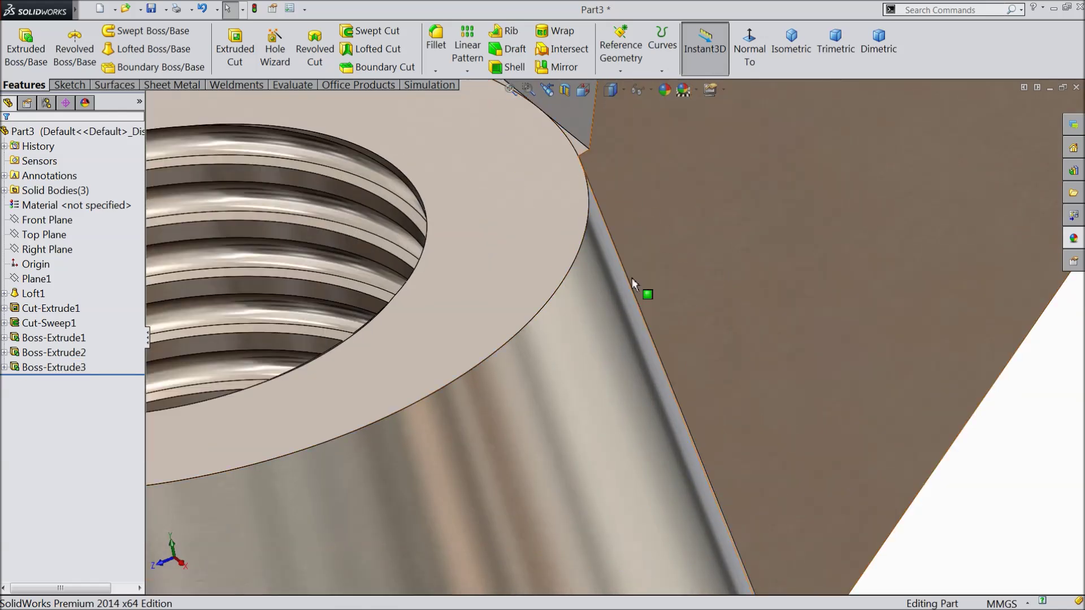
scroll(632, 277, "up", 5)
scroll(630, 338, "up", 3)
middle_click_drag(586, 368, 629, 402)
scroll(629, 398, "down", 3)
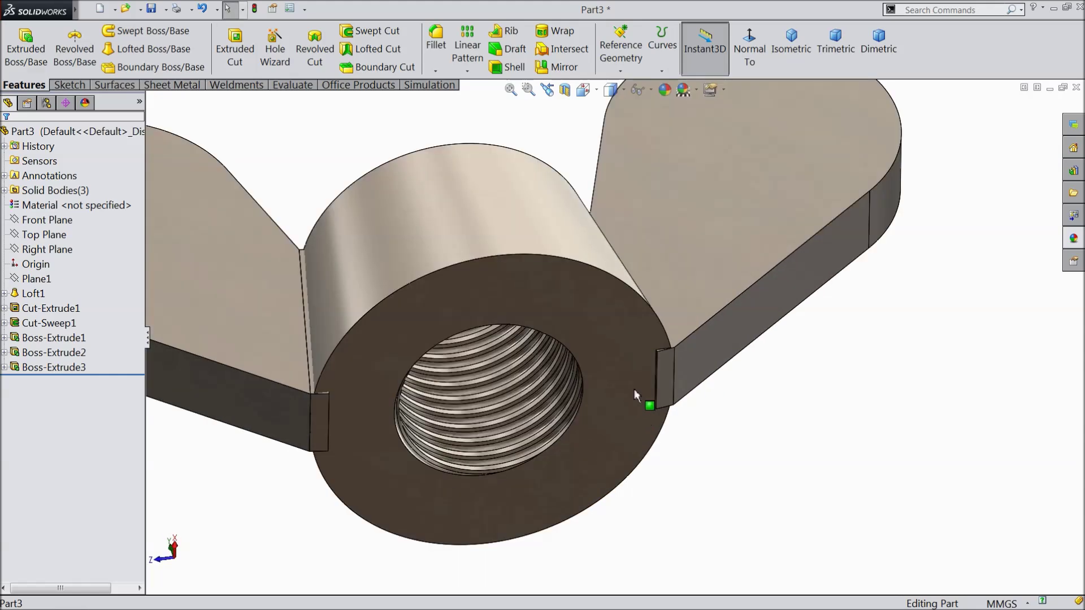
scroll(626, 392, "down", 2)
middle_click_drag(600, 353, 598, 334)
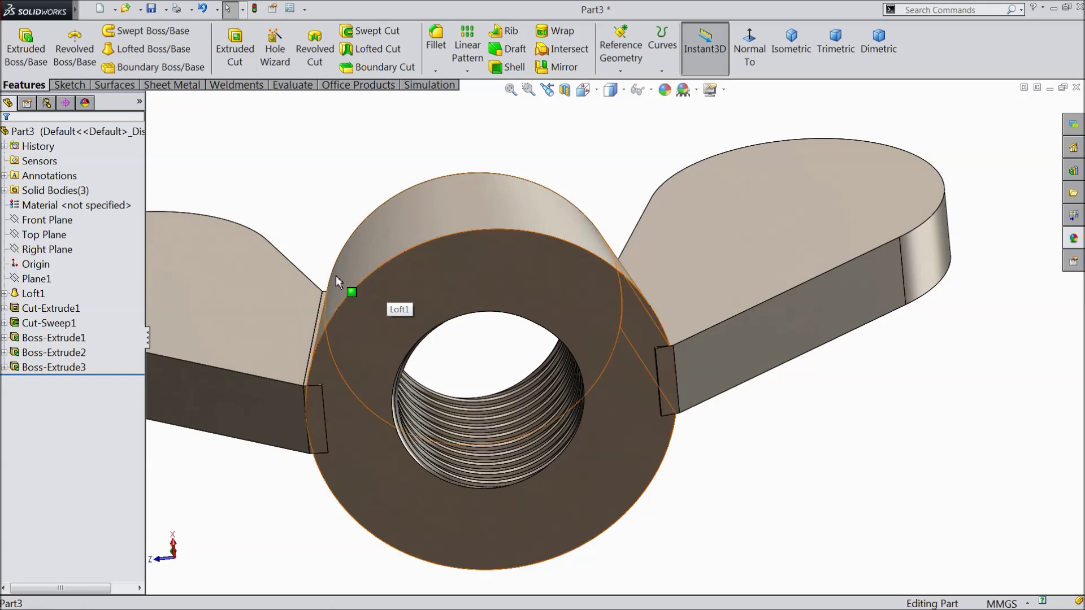
Step: Start a sketch on the body's wide end face and convert the loft's Sketch1 circle into it
left_click(5, 293)
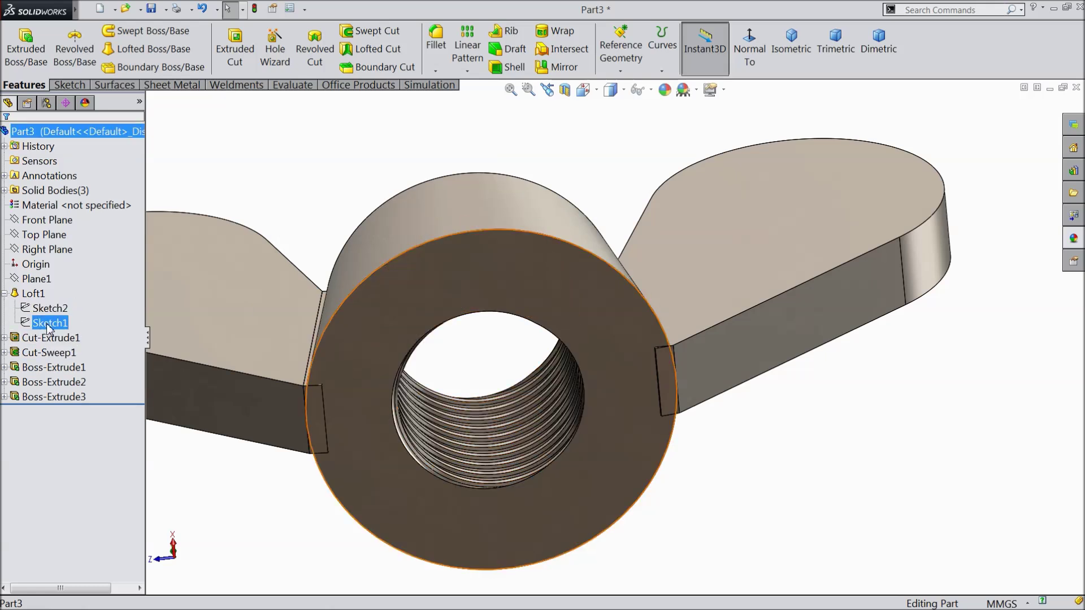
left_click(49, 326)
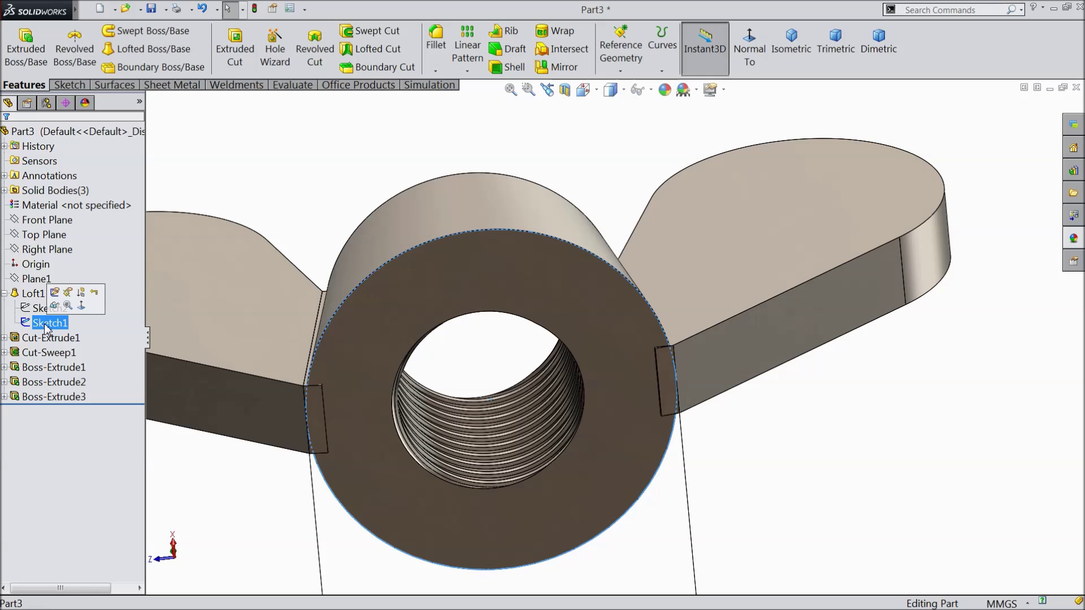
left_click(385, 303)
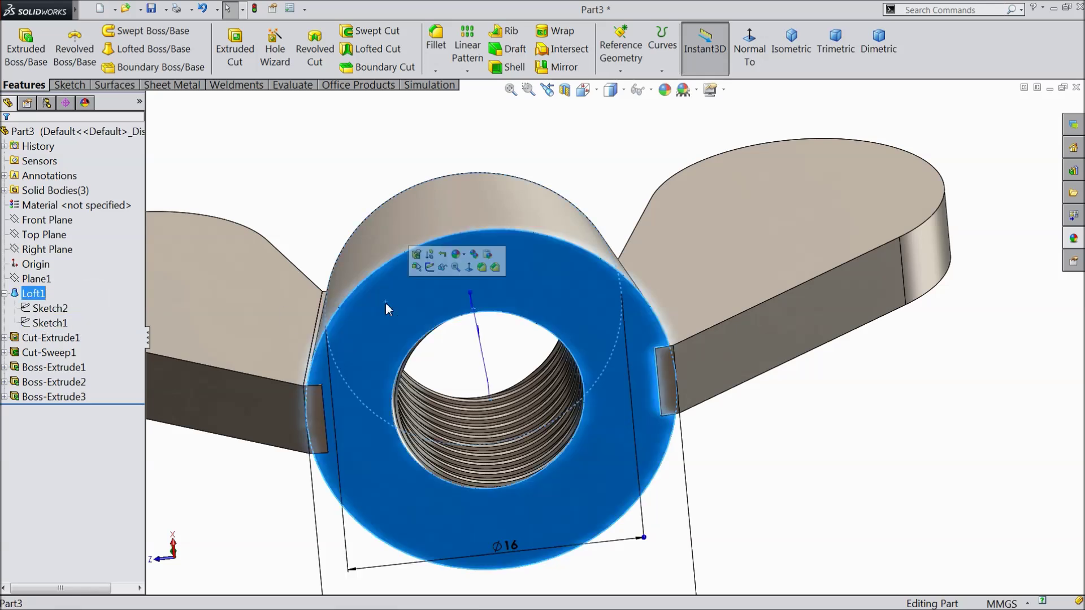
left_click(430, 269)
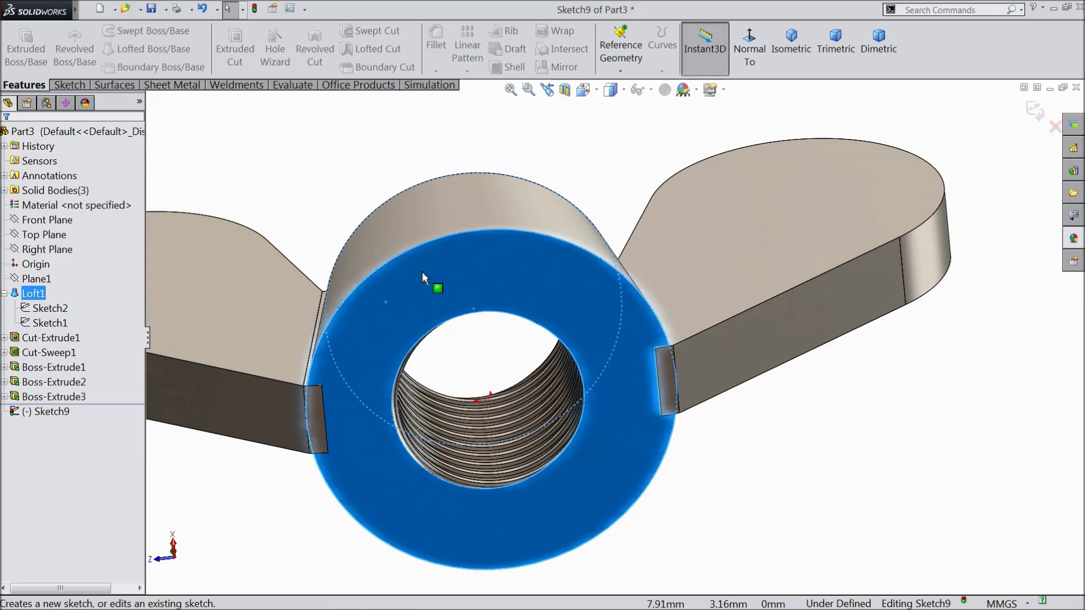
left_click(41, 325)
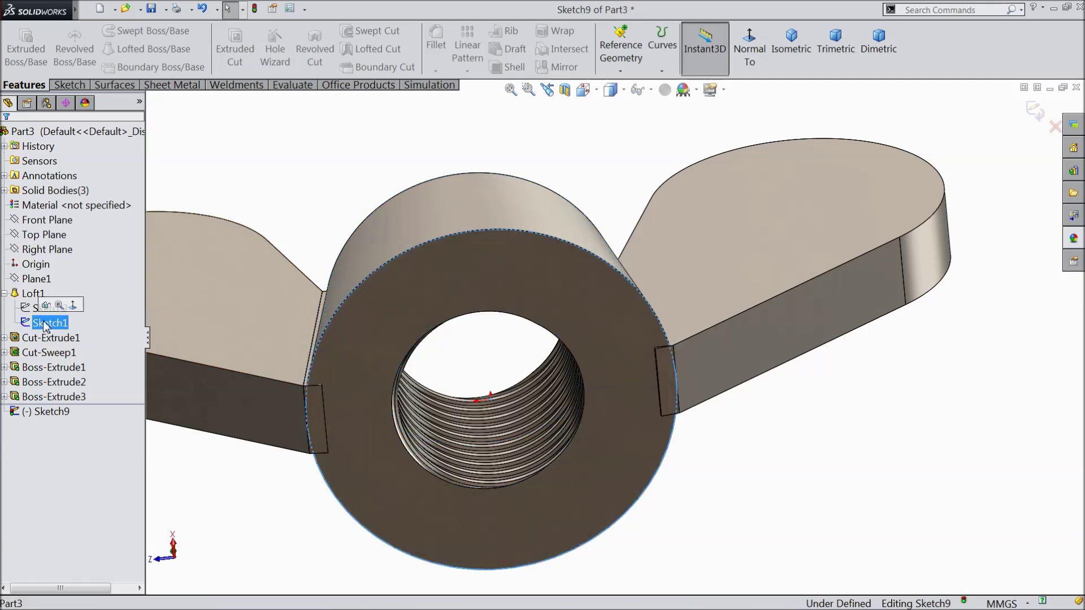
left_click(74, 85)
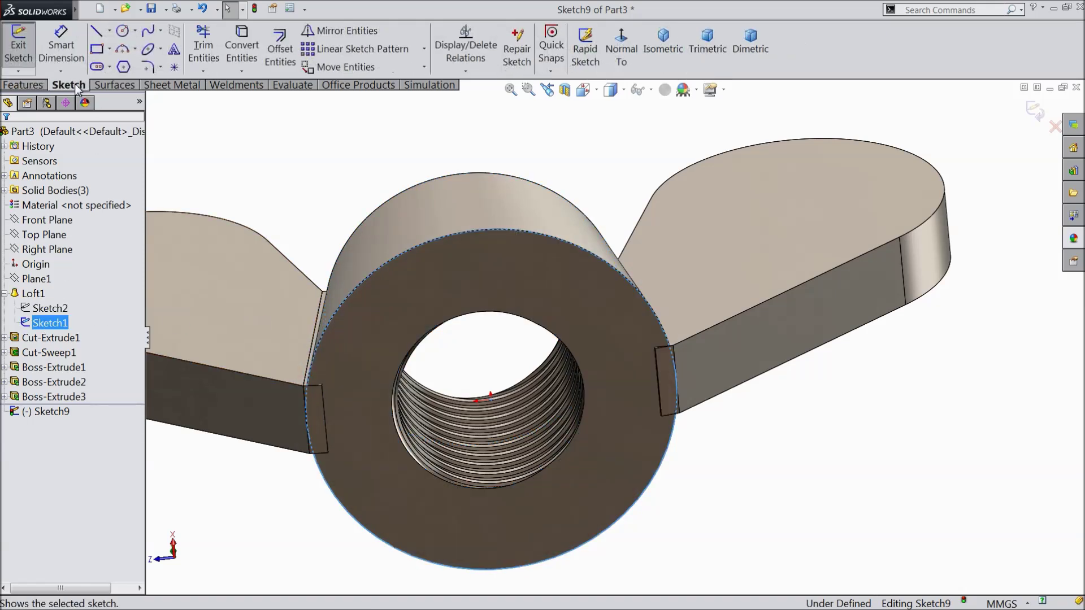
left_click(247, 55)
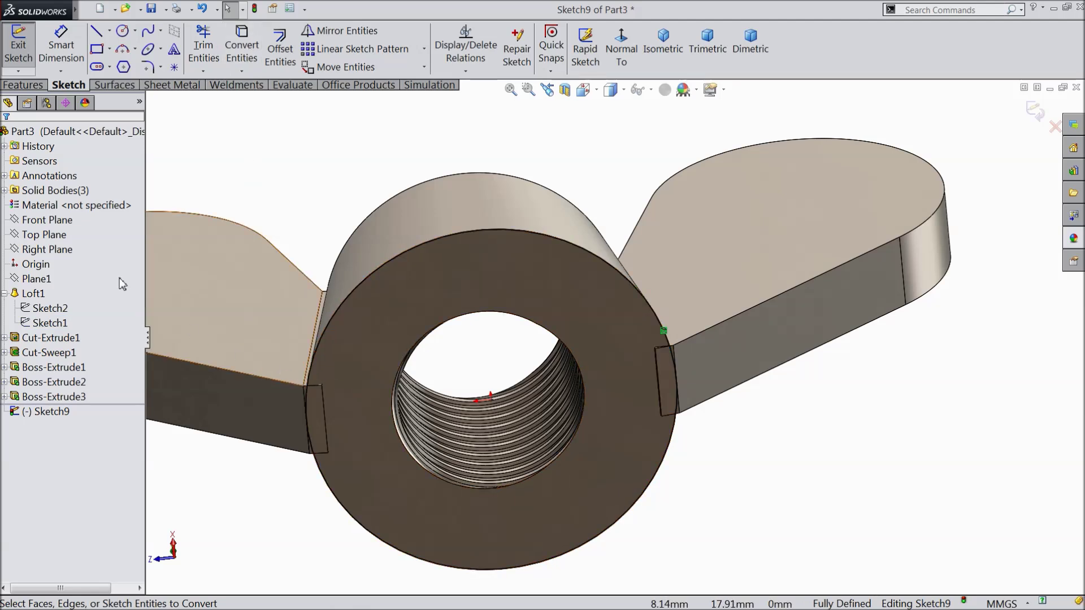
Step: Cut-extrude the converted circle Blind 1 mm, with the direction reversed to point away from the body's wide end
left_click(23, 86)
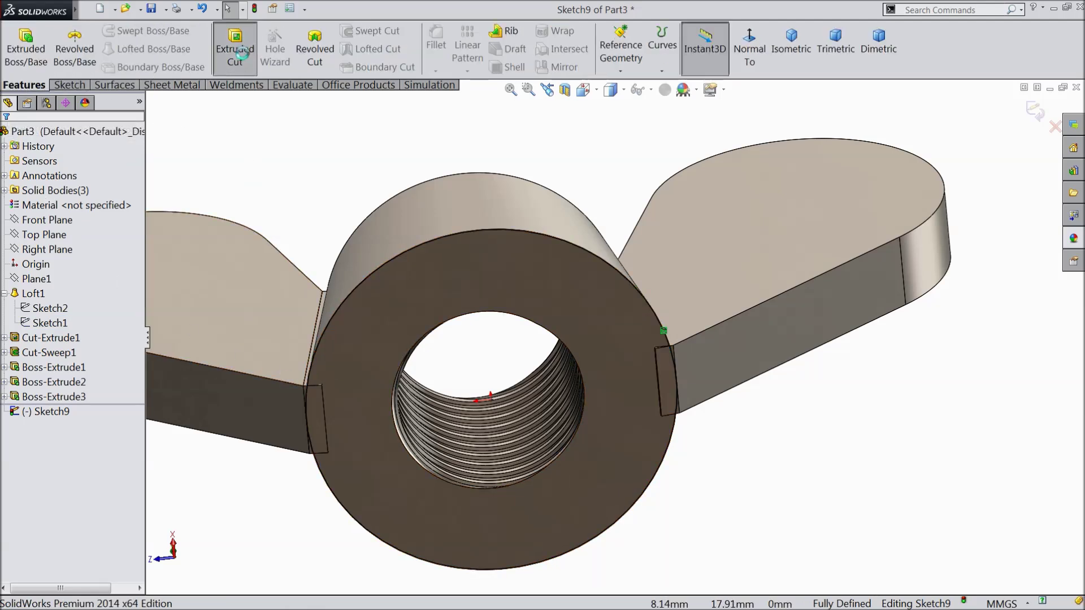
left_click(235, 48)
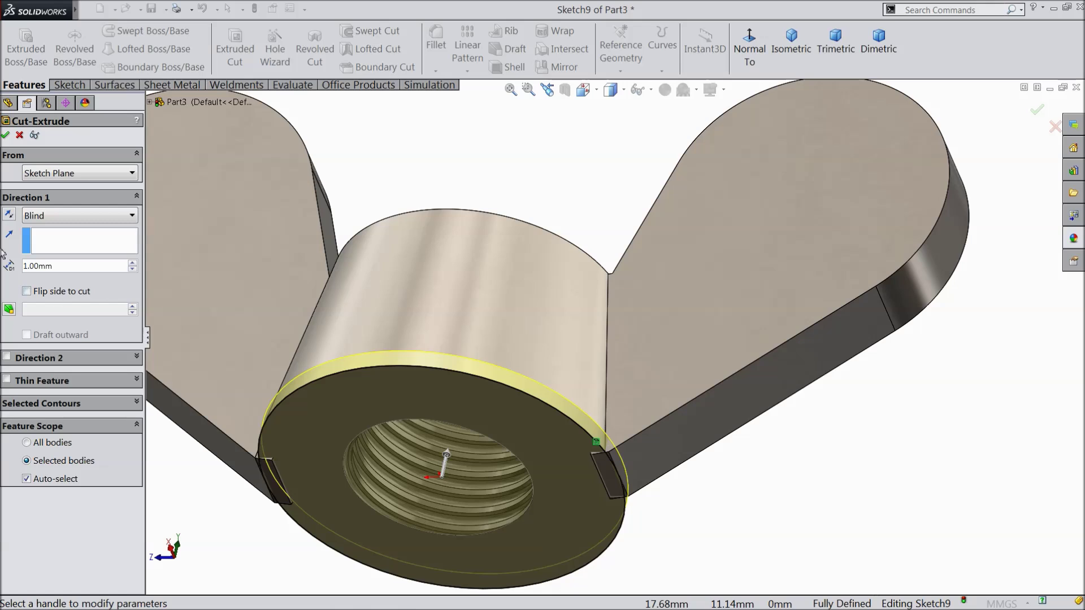
left_click(9, 217)
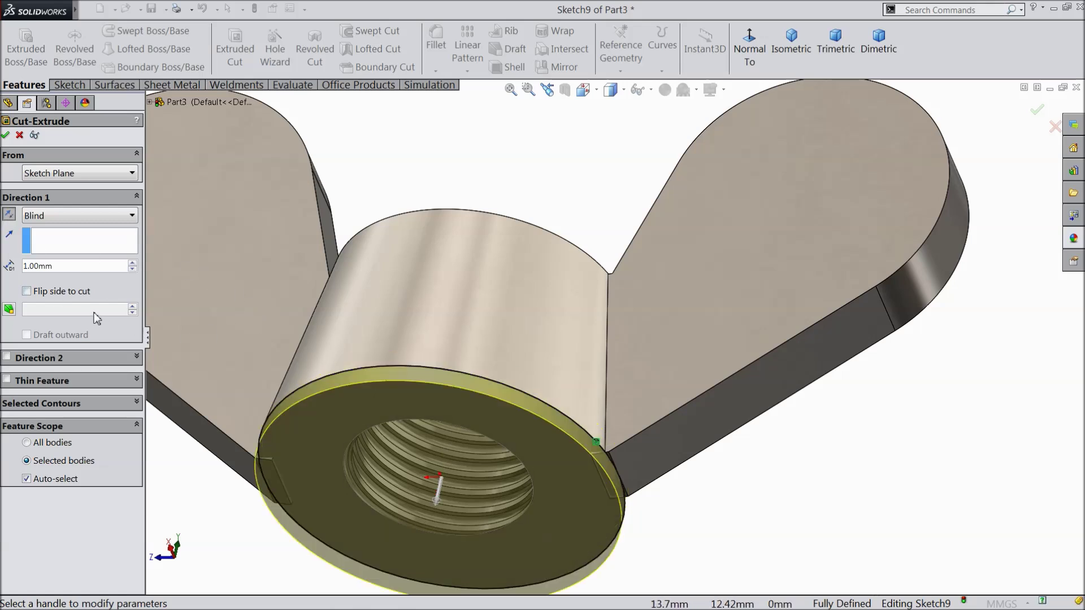
left_click(5, 135)
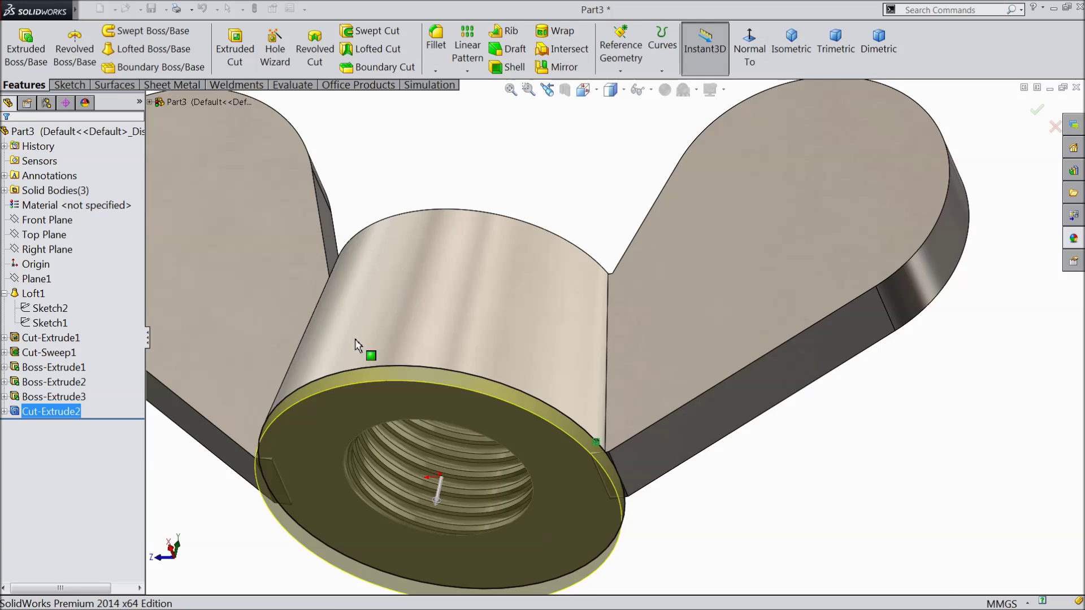
Step: Examine the joints between both wings and the tapered body, from underneath and from the narrow end
left_click(497, 178)
key("f")
middle_click_drag(516, 295, 477, 350)
scroll(458, 355, "down", 3)
mouse_move(356, 475)
middle_mouse_down()
mouse_move(340, 467)
mouse_move(327, 477)
mouse_move(361, 489)
middle_mouse_up()
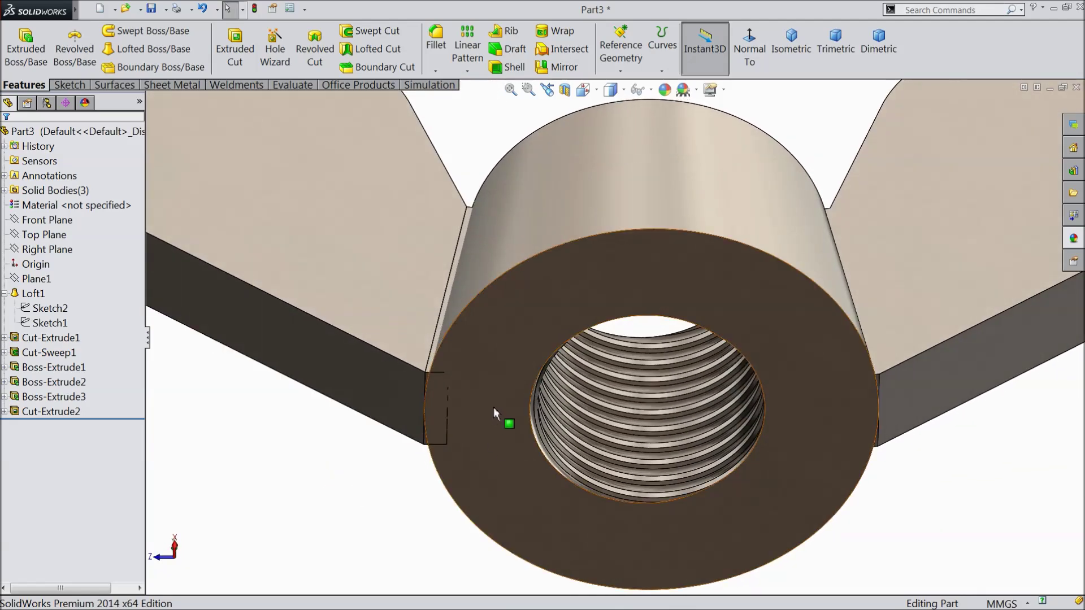
scroll(494, 415, "down", 8)
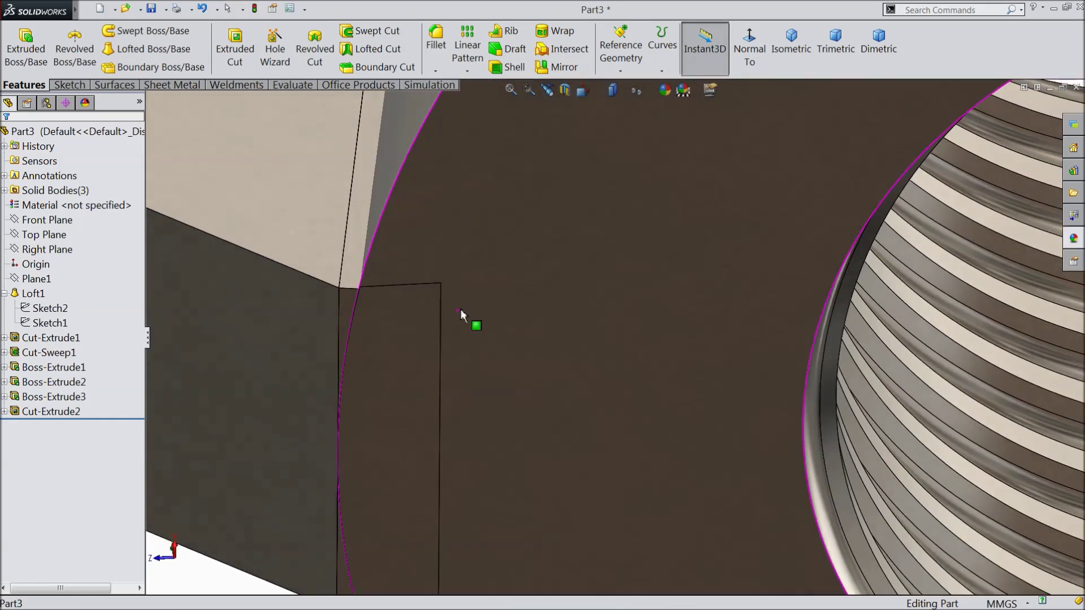
scroll(416, 334, "up", 8)
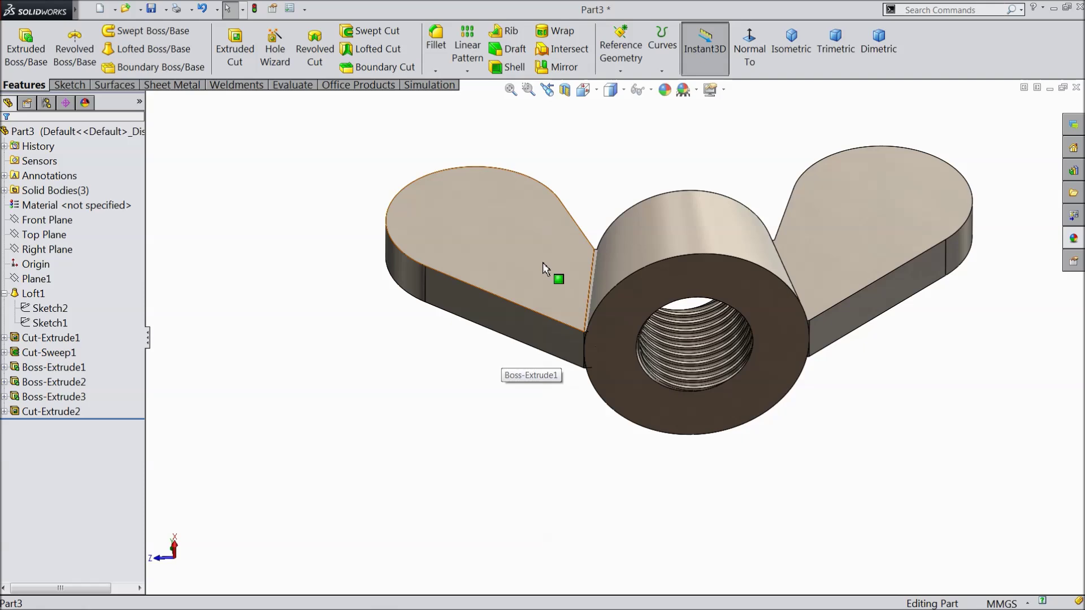
middle_click_drag(543, 268, 543, 491)
key("Escape")
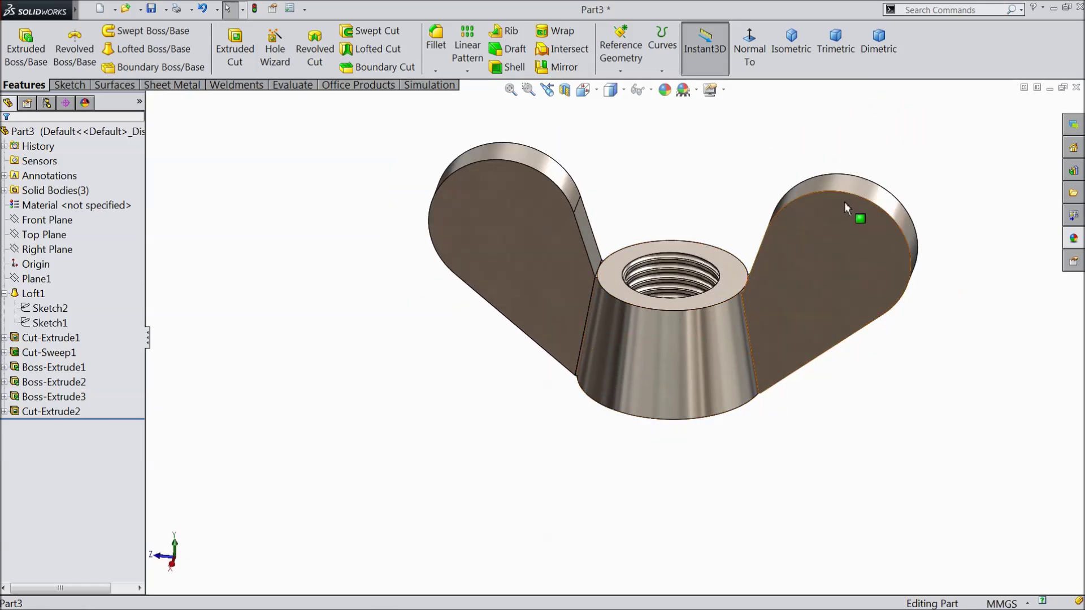
scroll(661, 311, "down", 5)
scroll(661, 311, "up", 4)
scroll(562, 409, "down", 5)
mouse_move(562, 409)
middle_mouse_down()
mouse_move(550, 430)
mouse_move(557, 408)
middle_mouse_up()
scroll(547, 422, "down", 3)
scroll(547, 421, "up", 3)
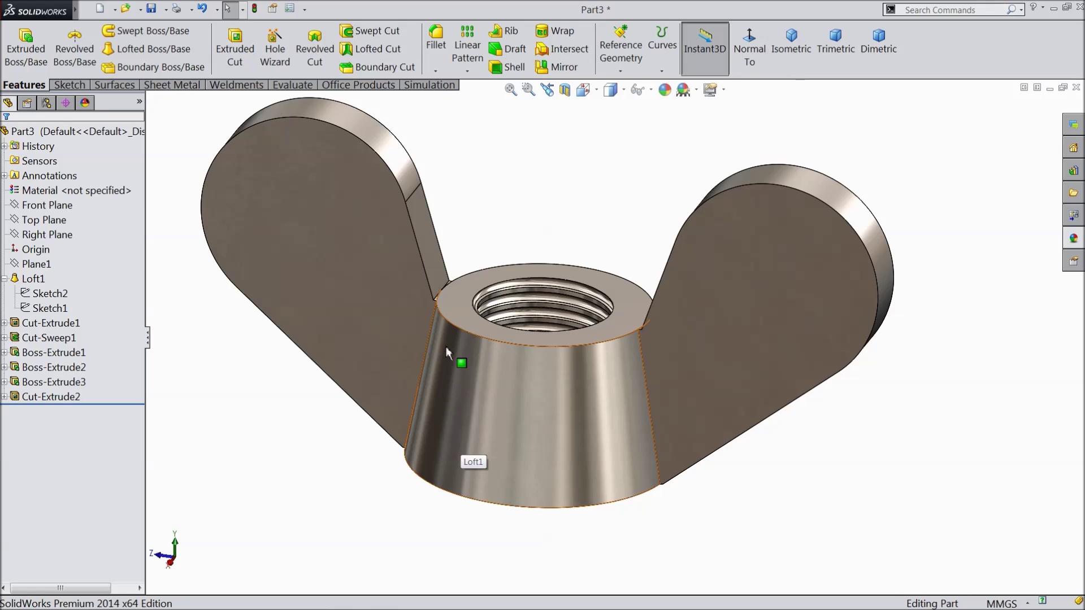
middle_click_drag(402, 426, 441, 306)
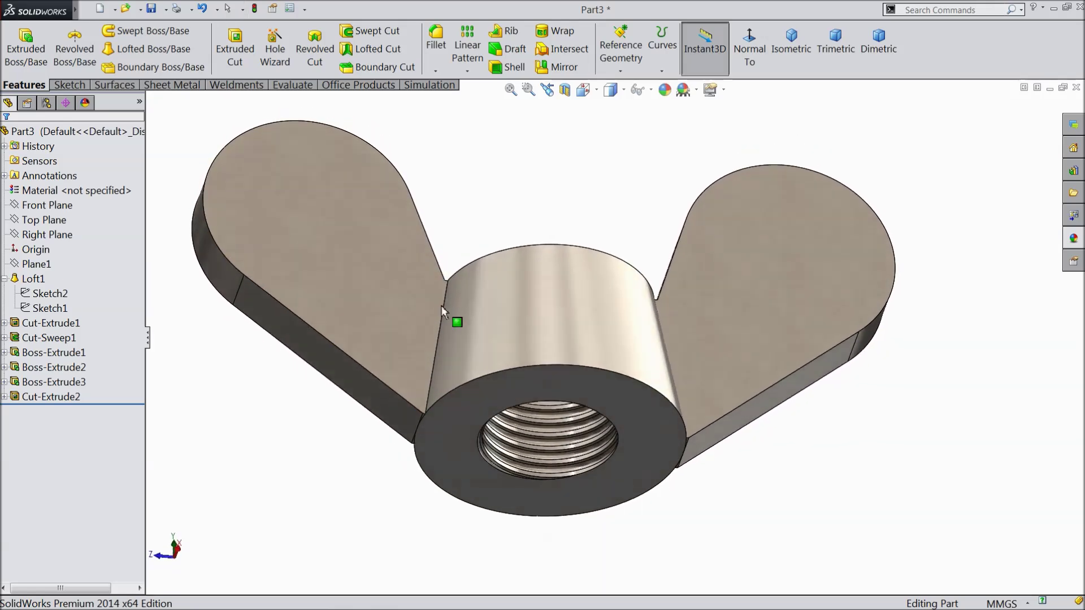
scroll(447, 409, "down", 5)
scroll(486, 365, "down", 4)
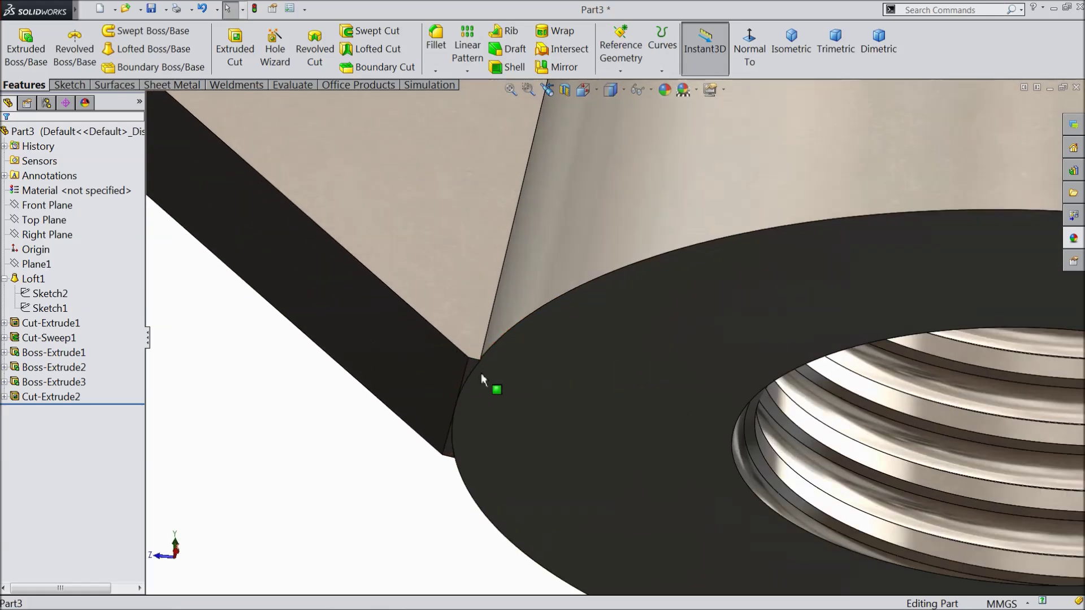
scroll(476, 376, "up", 8)
middle_click_drag(654, 254, 637, 367)
scroll(637, 366, "up", 5)
scroll(713, 225, "down", 4)
middle_click_drag(713, 225, 594, 376)
scroll(567, 370, "down", 3)
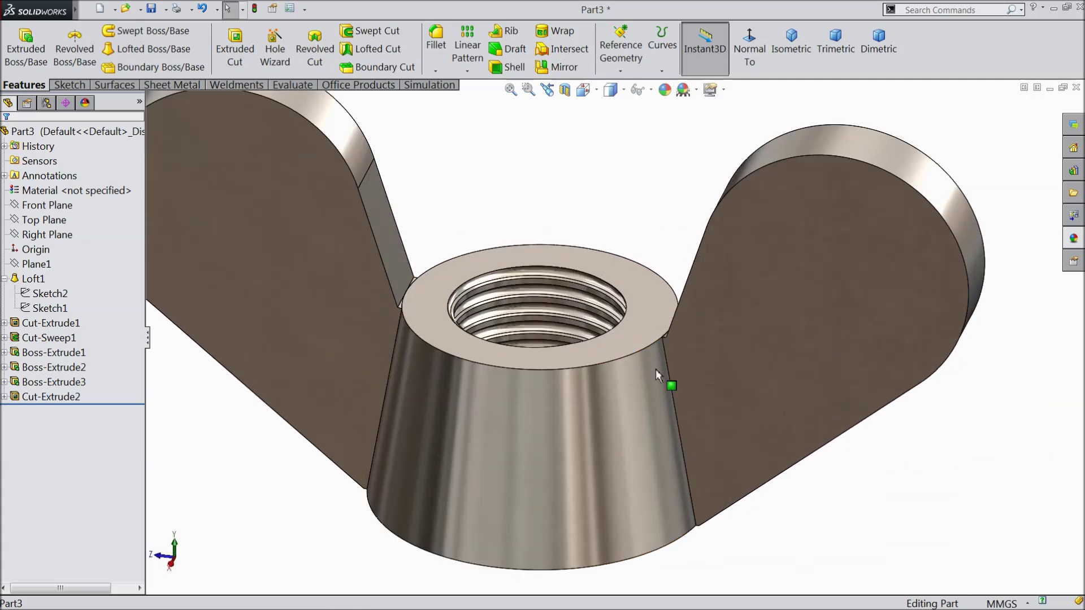
Step: Review the settings of Boss-Extrude3, the second wing's end extrusion, and close them
left_click(49, 338)
left_click(20, 383)
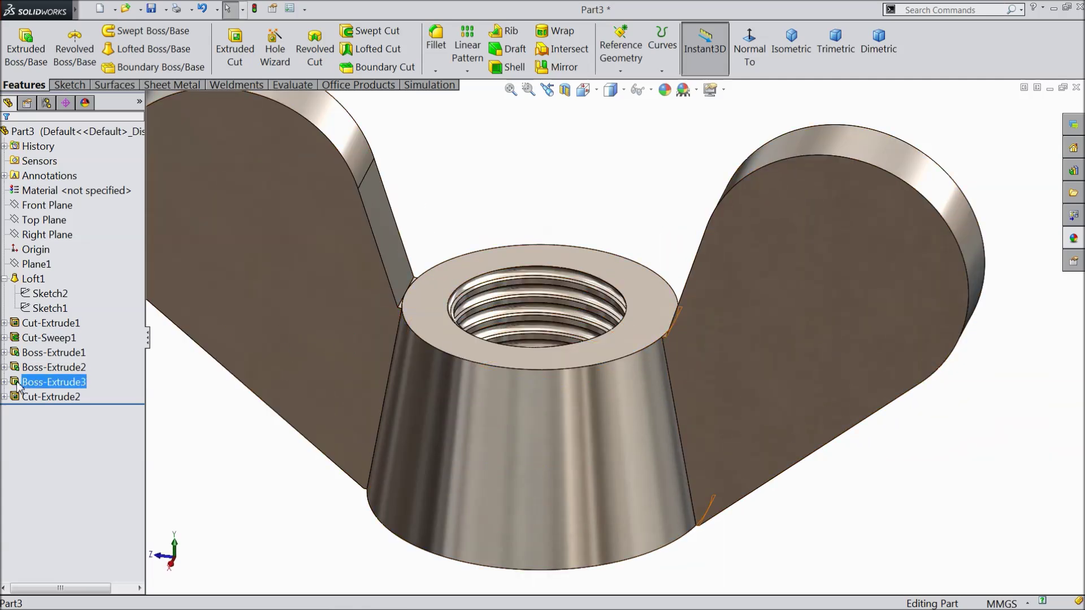
left_click(27, 354)
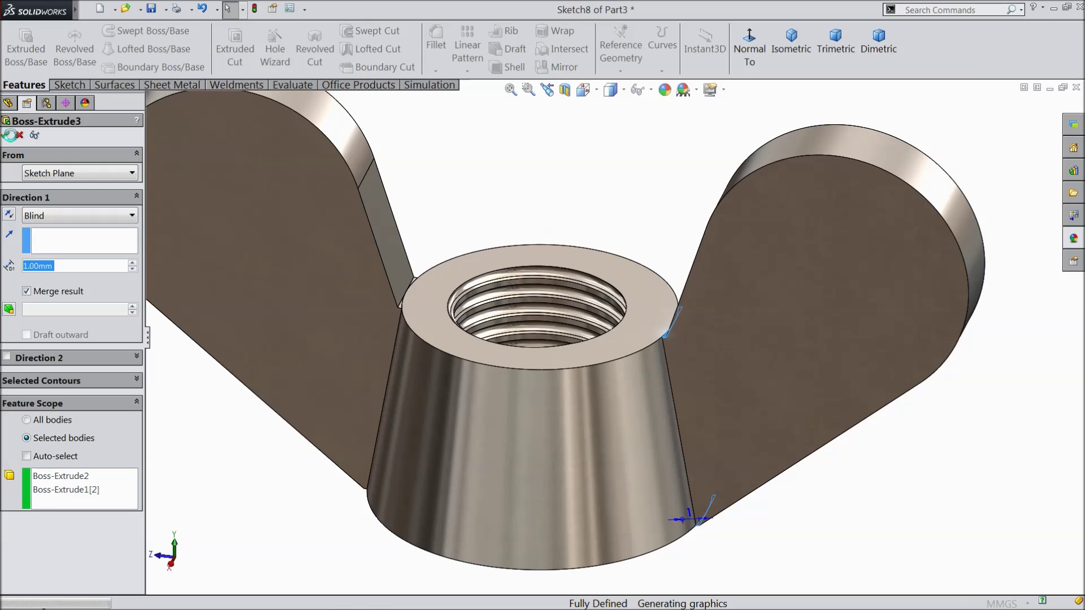
left_click(20, 135)
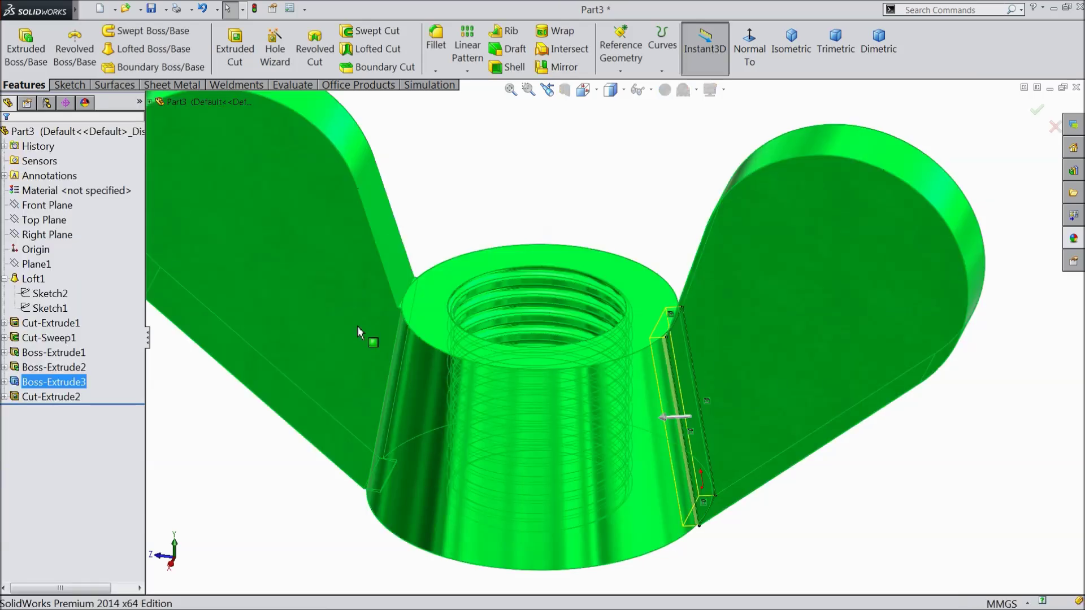
Step: Start a sketch on the Right Plane and draw a closed profile from the origin, enclosing the area just below the body and wings
middle_click_drag(383, 487, 388, 397)
left_click(43, 235)
left_click(38, 221)
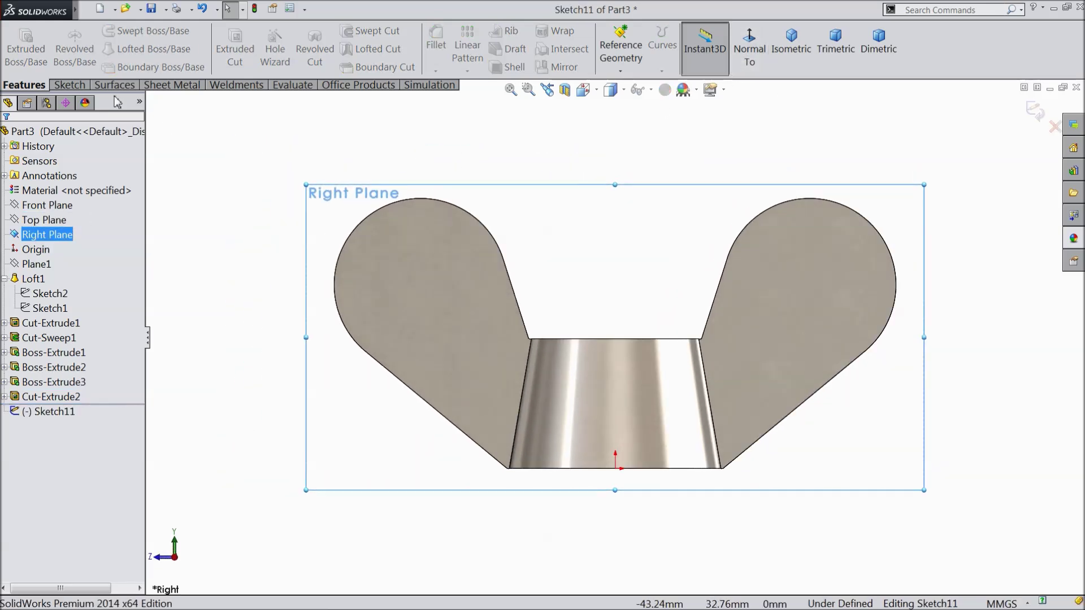
left_click(80, 87)
left_click(100, 37)
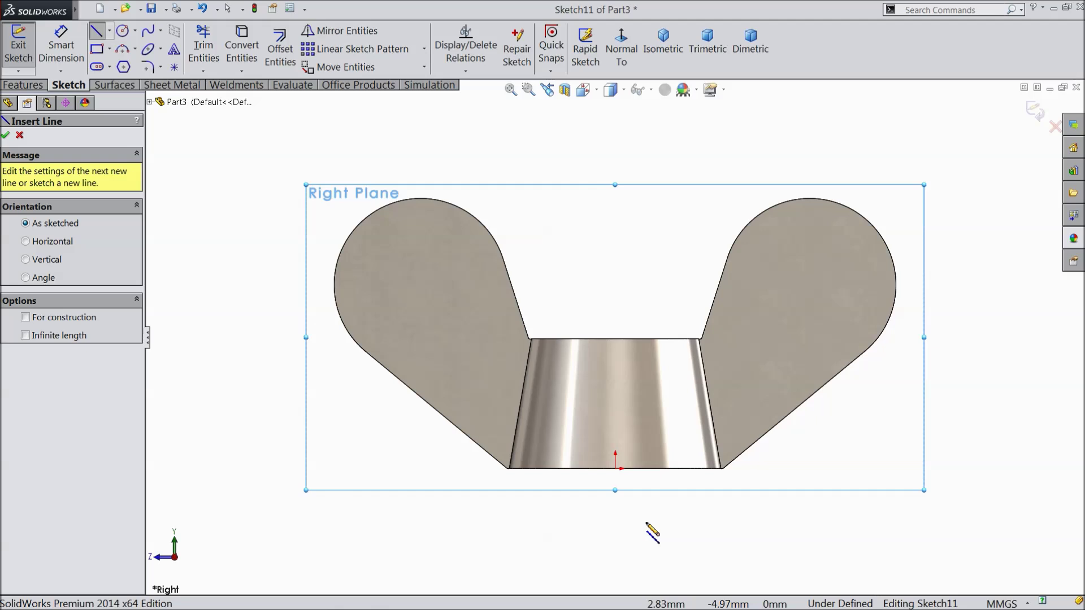
scroll(649, 528, "down", 5)
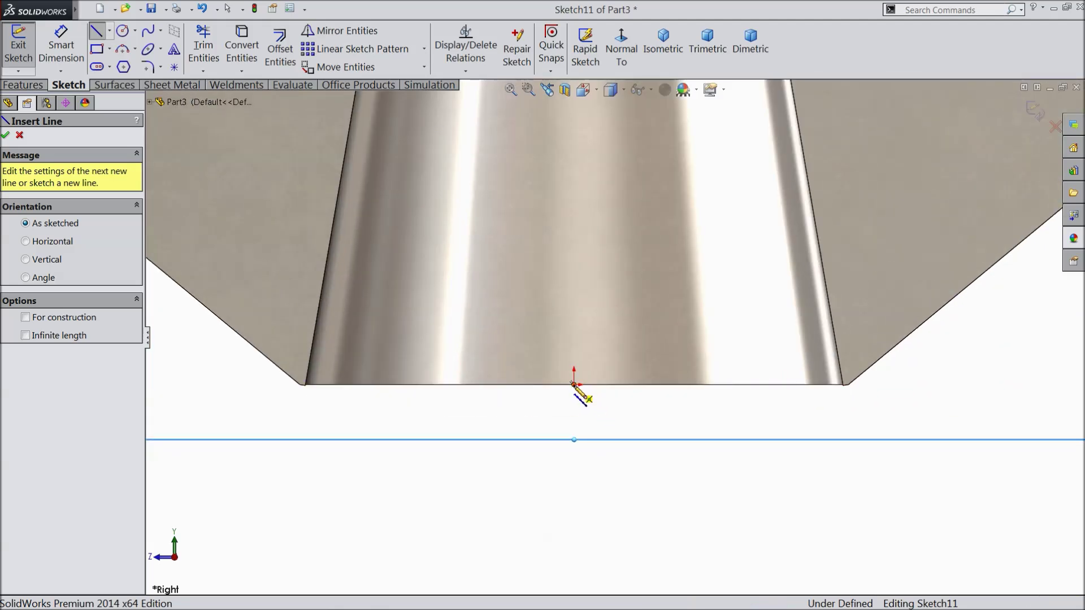
left_click(573, 385)
left_click(986, 385)
left_click(987, 465)
left_click(198, 464)
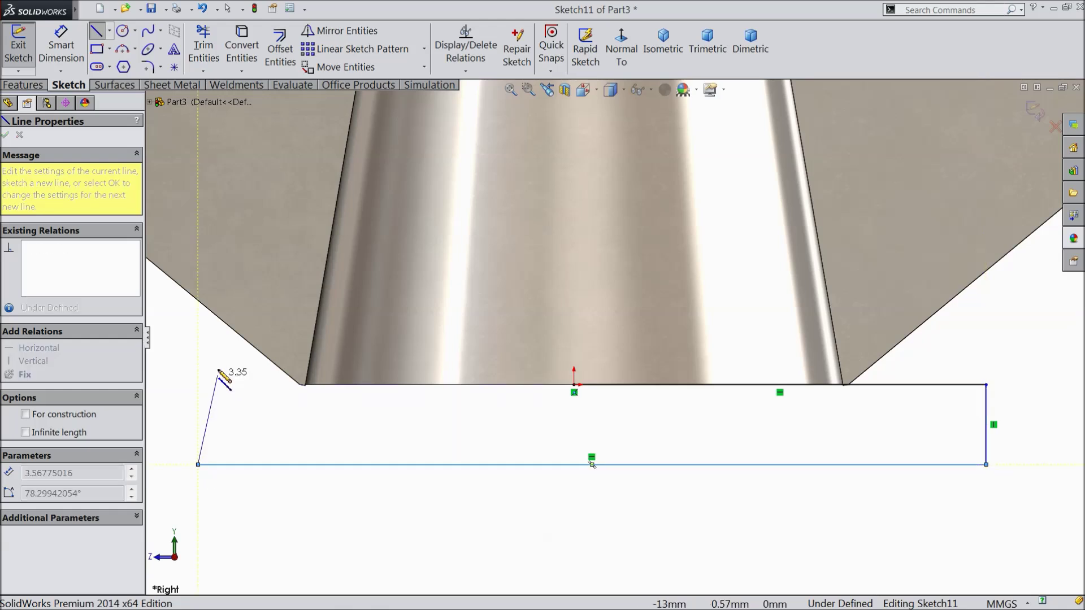
left_click(212, 348)
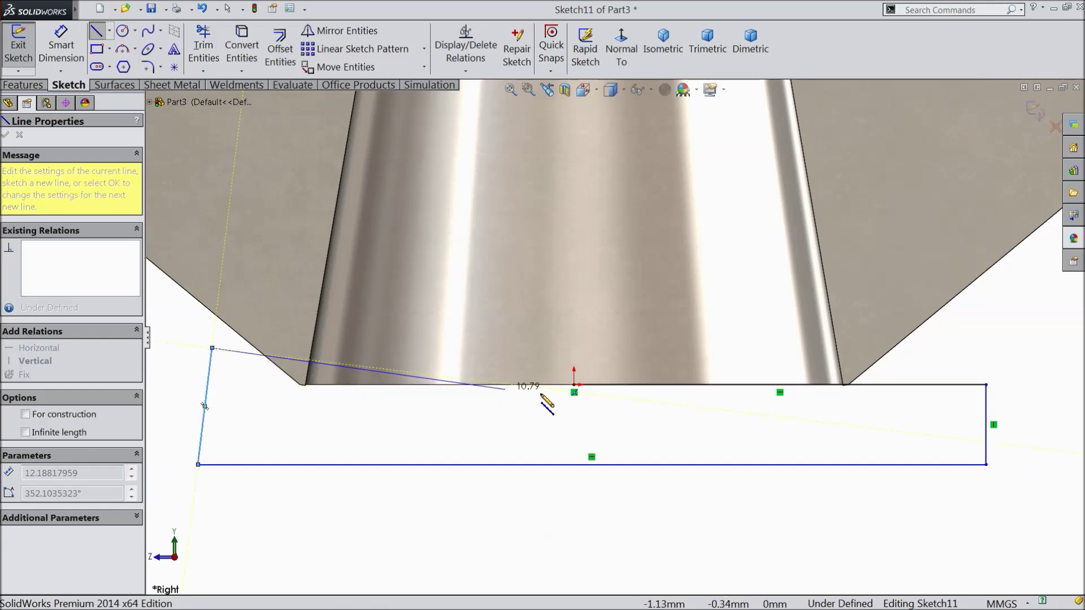
left_click(574, 386)
right_click(540, 406)
left_click(563, 205)
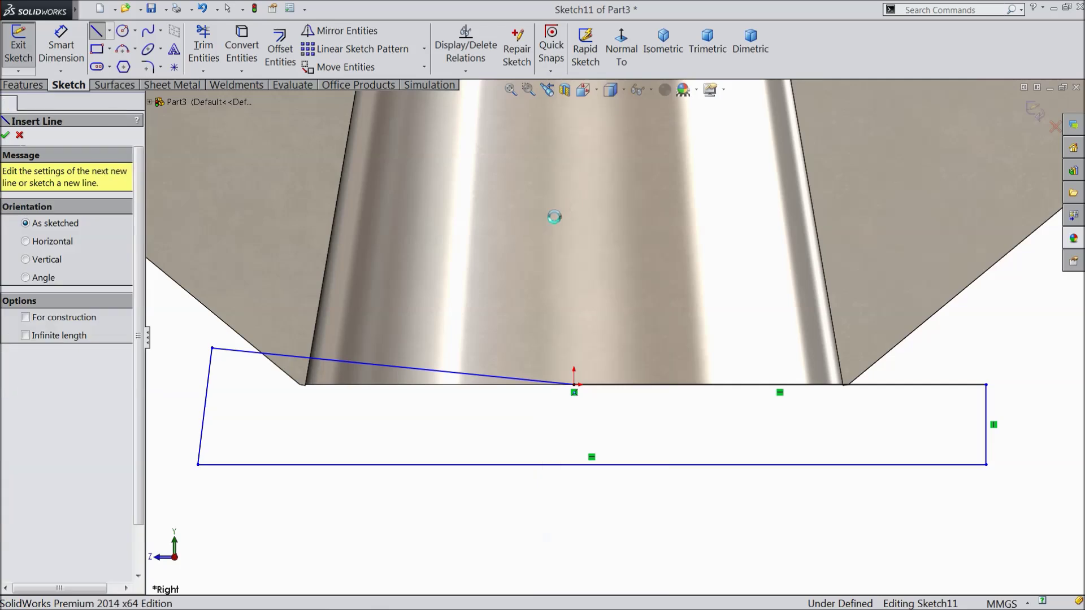
Step: Make the profile's slanted upper line horizontal so it runs level with the body's wide end
left_click(340, 362)
left_click(370, 314)
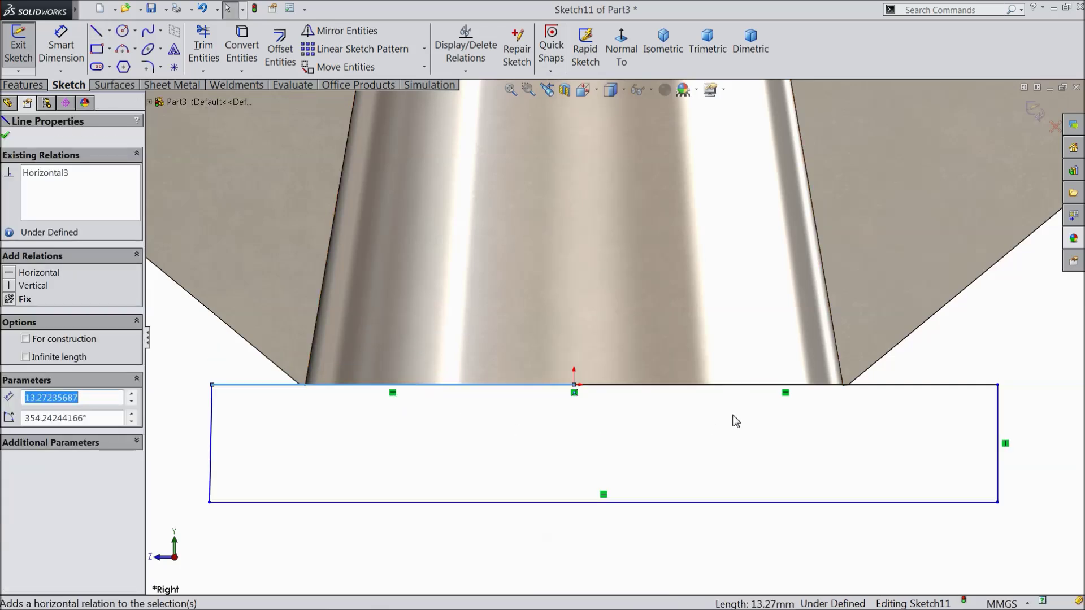
scroll(842, 388, "down", 5)
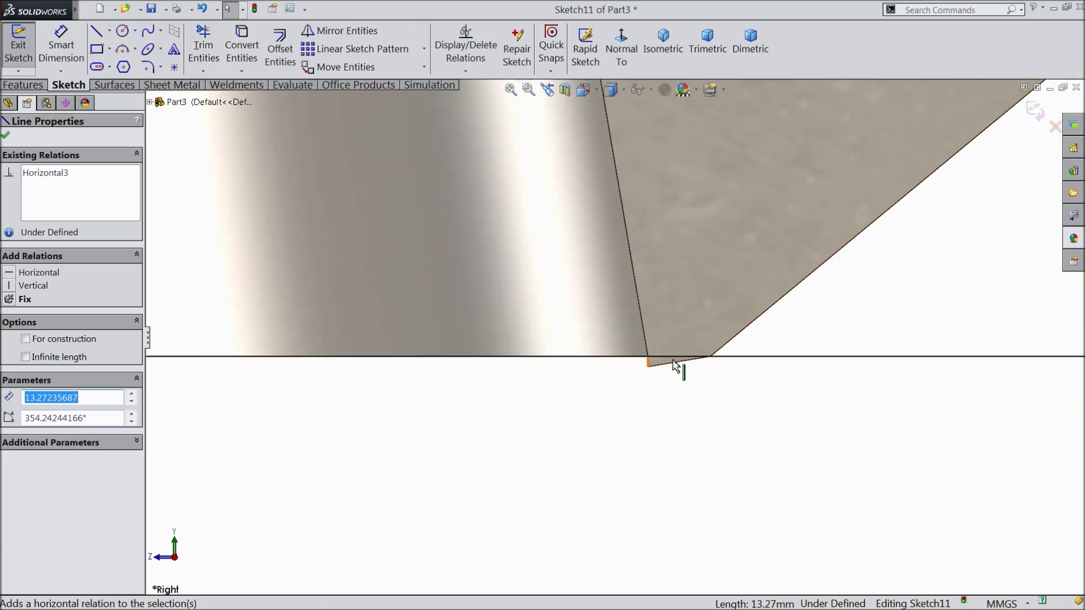
scroll(670, 377, "up", 10)
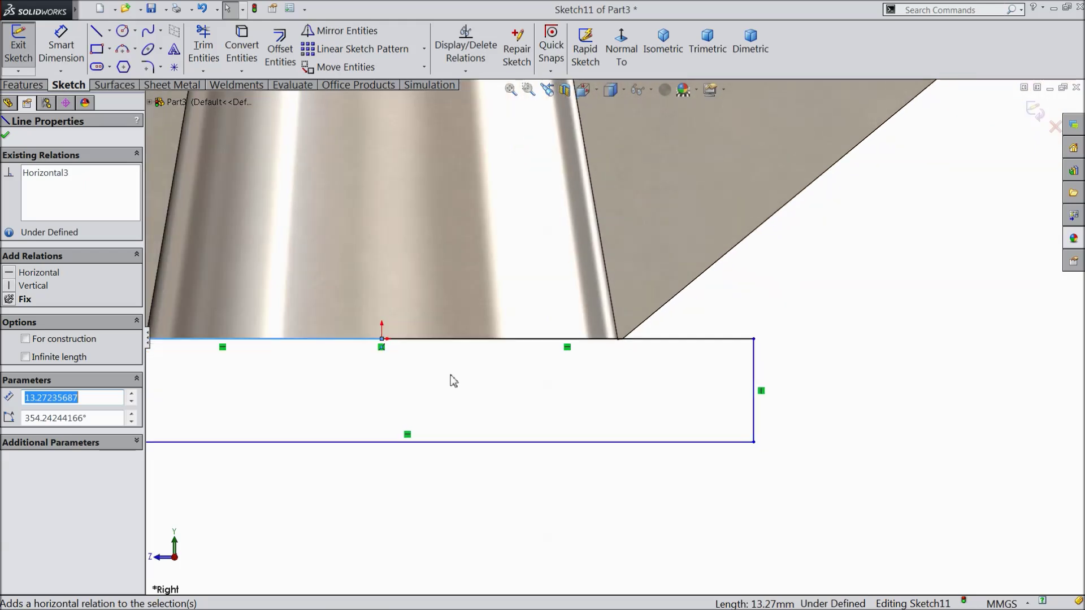
scroll(395, 333, "down", 1)
left_click(6, 135)
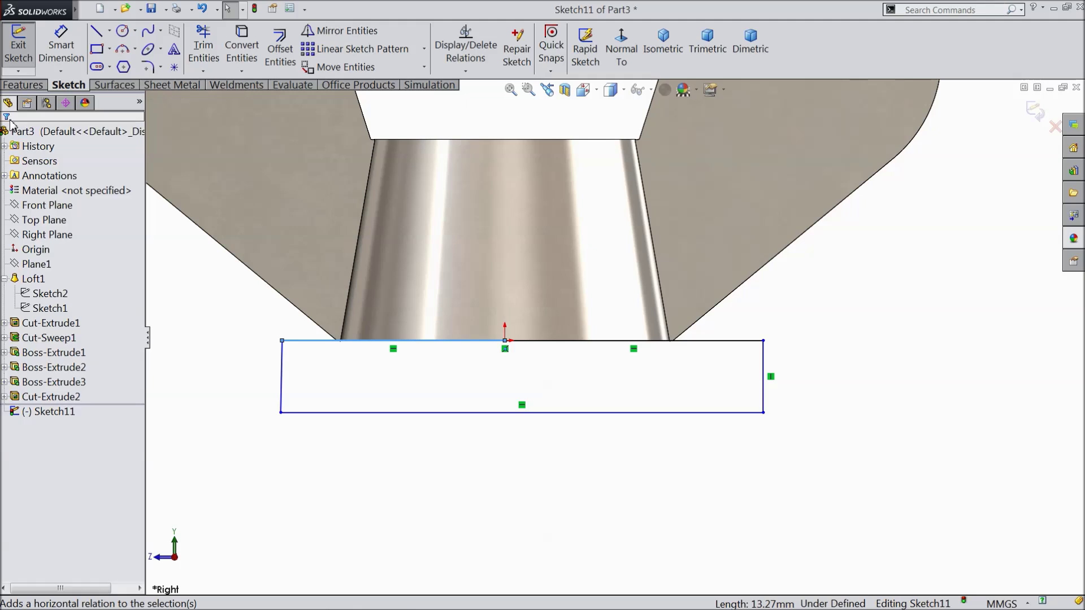
Step: Cut-extrude the profile Through All - Both to trim the wing material protruding below the body's wide end
left_click(23, 85)
left_click(235, 48)
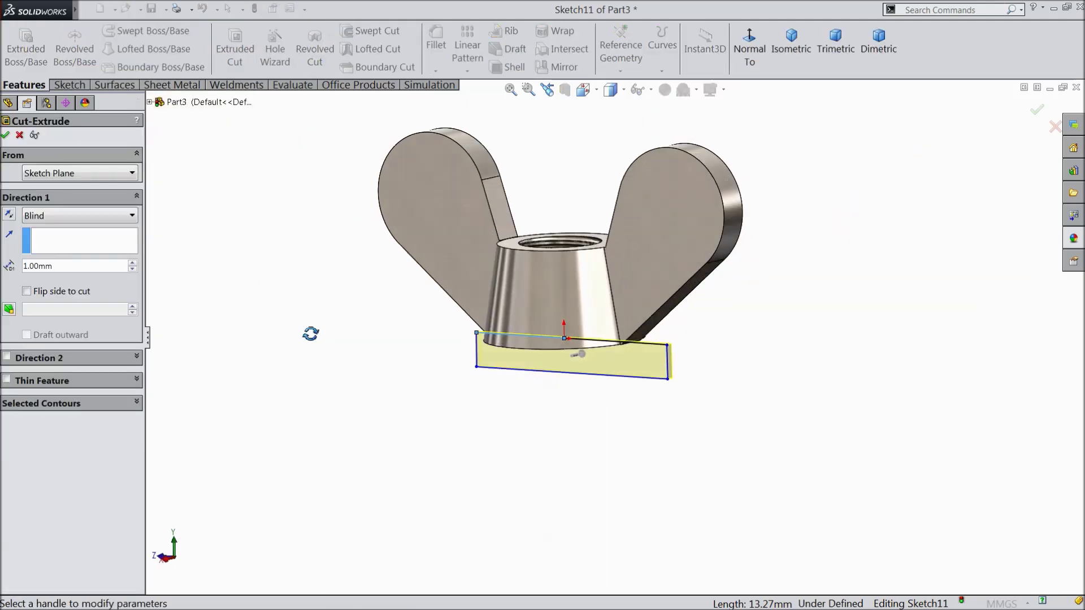
scroll(560, 323, "down", 5)
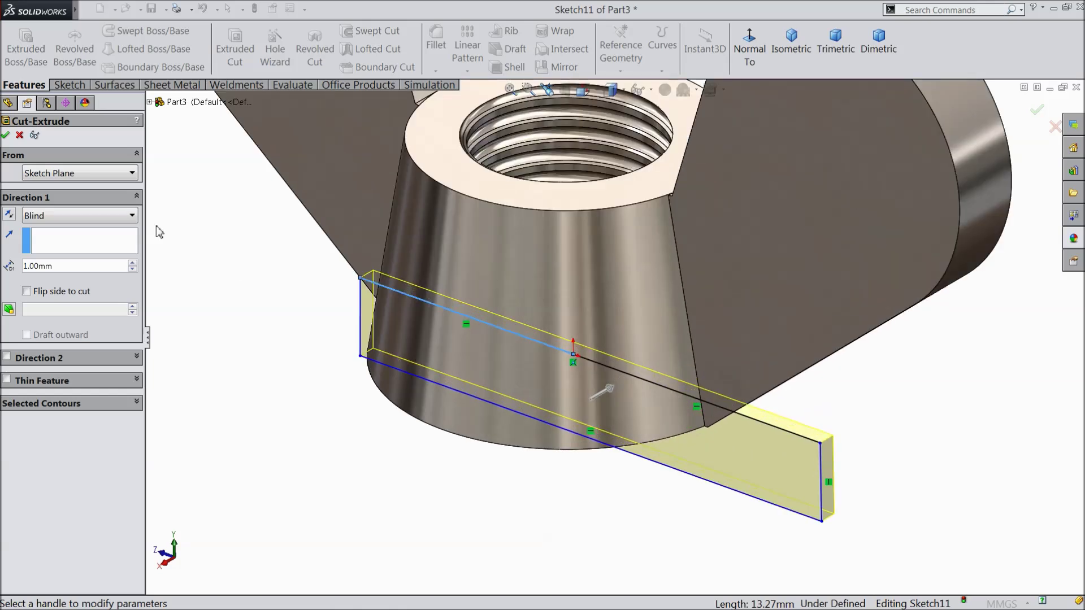
left_click(48, 221)
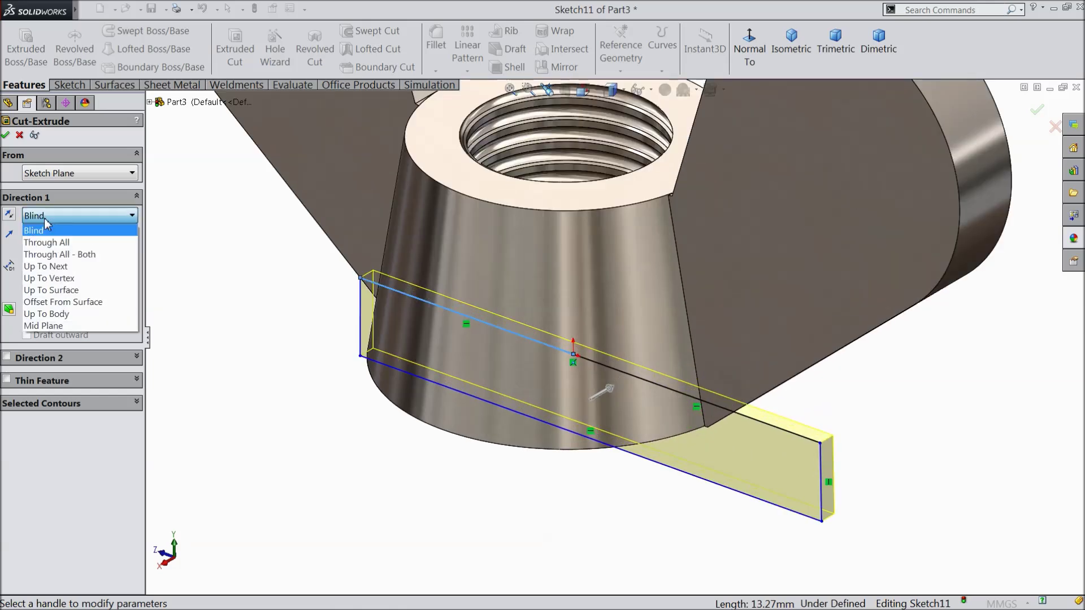
left_click(55, 256)
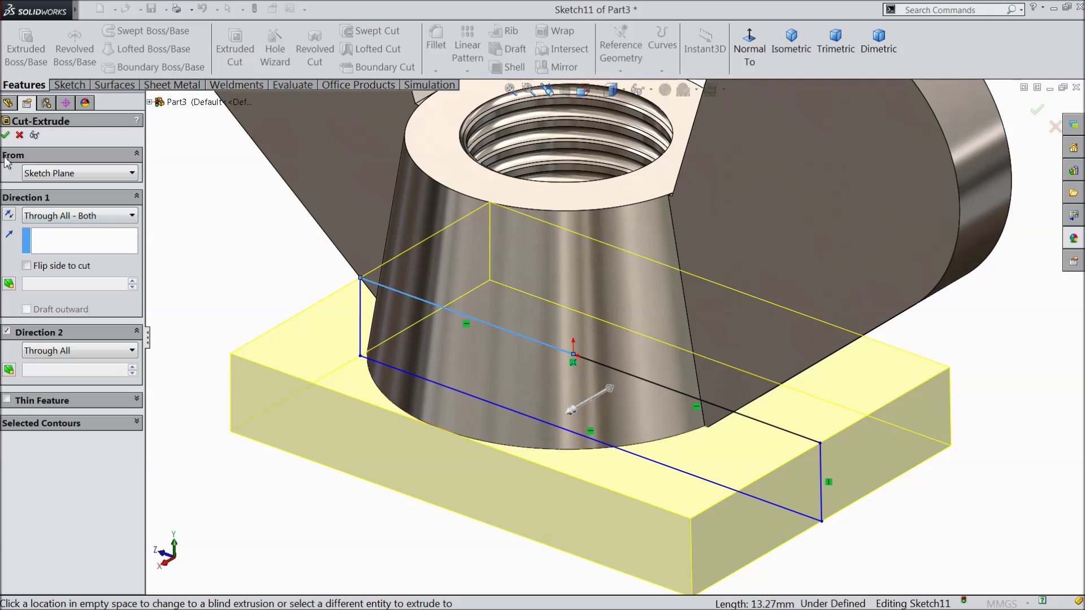
left_click(6, 136)
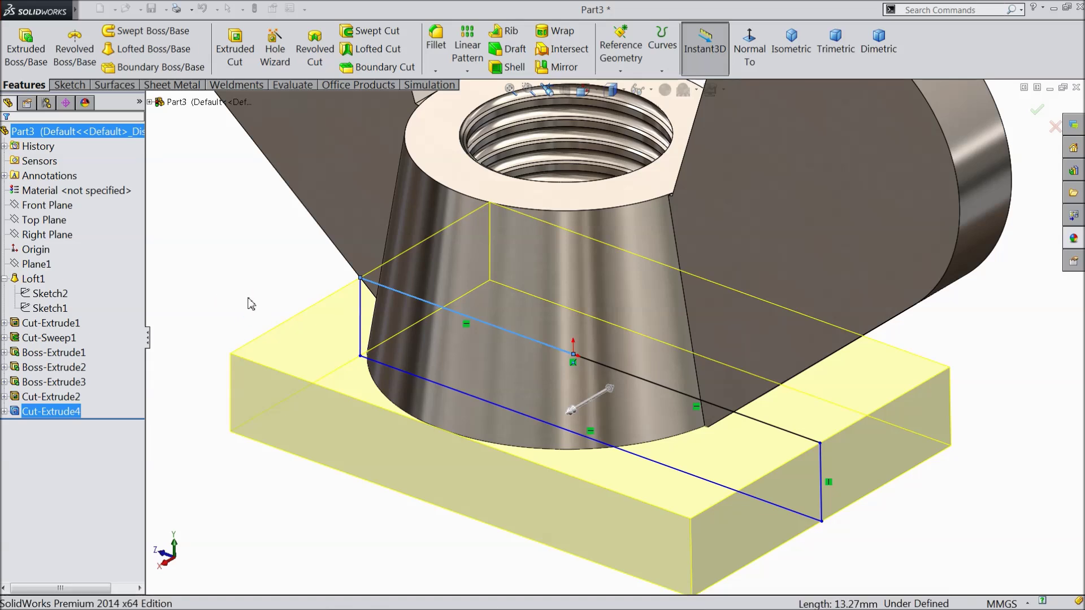
Step: Examine the trimmed underside of the nut and the wing joints around the tapered body
key("f")
middle_click_drag(278, 334, 367, 143)
scroll(559, 320, "down", 8)
middle_click_drag(560, 257, 503, 443)
key("ctrl+shift+z")
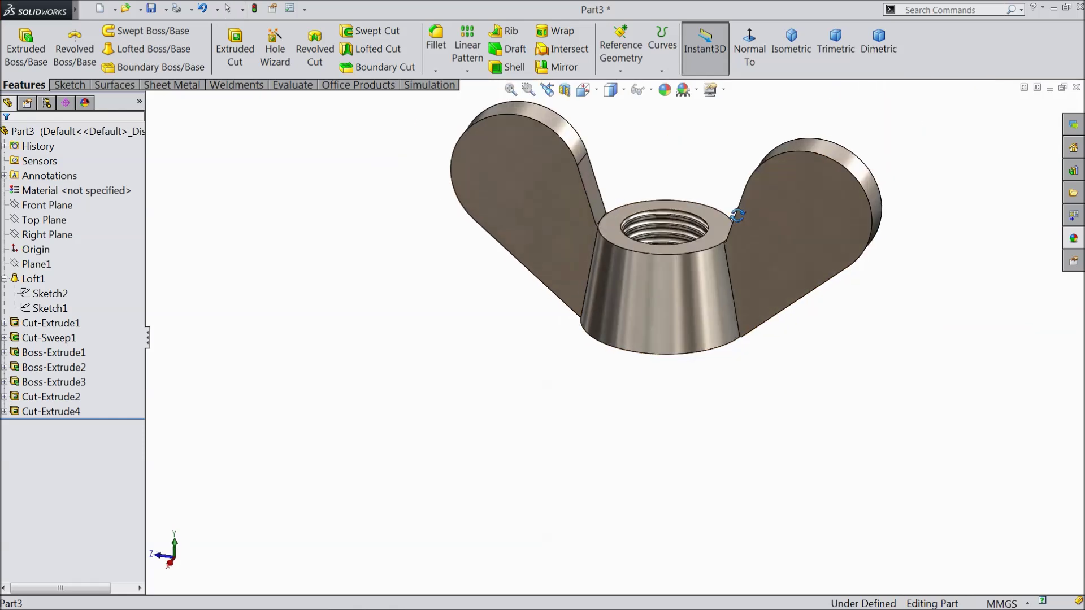
scroll(745, 212, "down", 3)
scroll(724, 218, "down", 2)
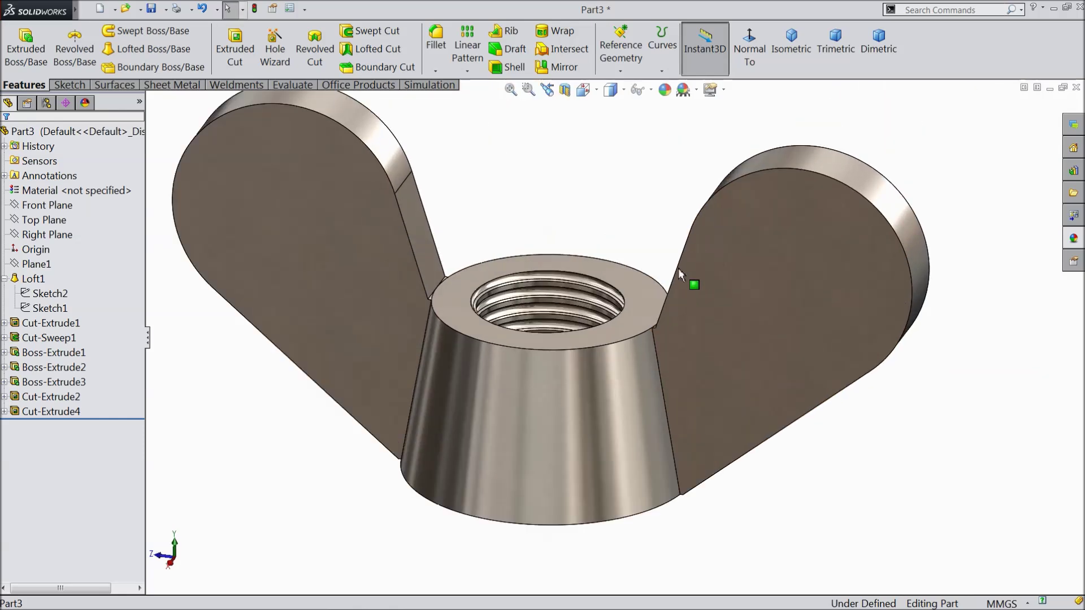
Step: Fillet the four slanted edges where the two wings meet the tapered body with a 4 mm radius
left_click(442, 59)
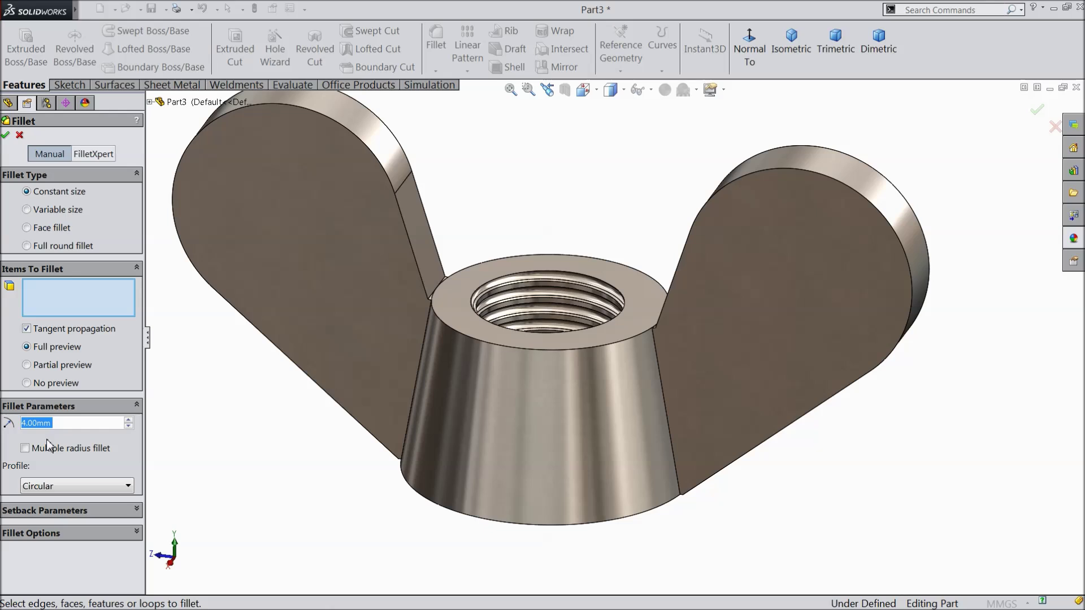
left_click(666, 412)
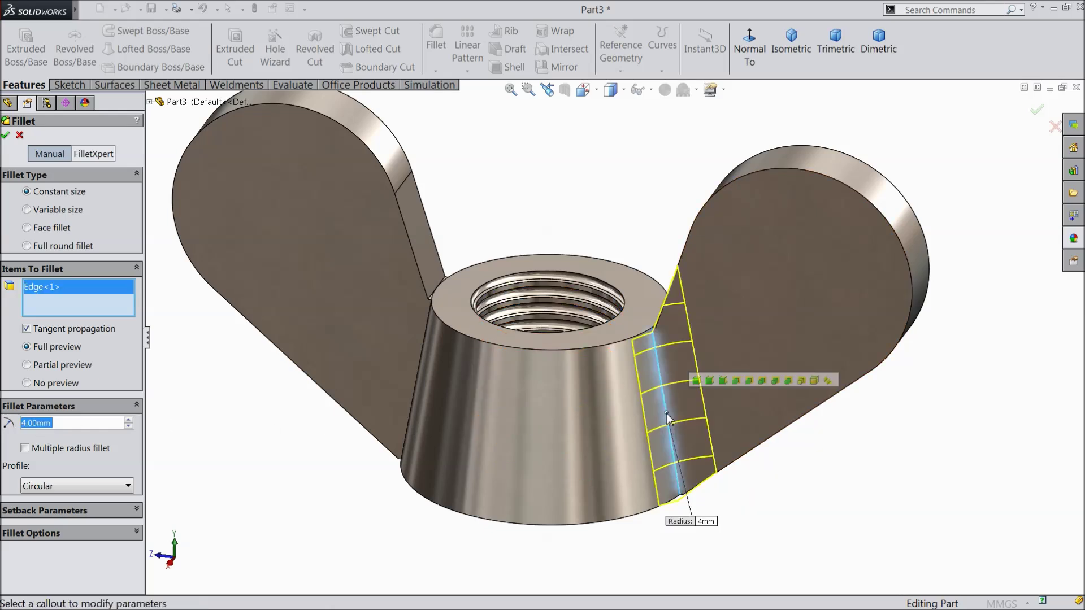
left_click(419, 365)
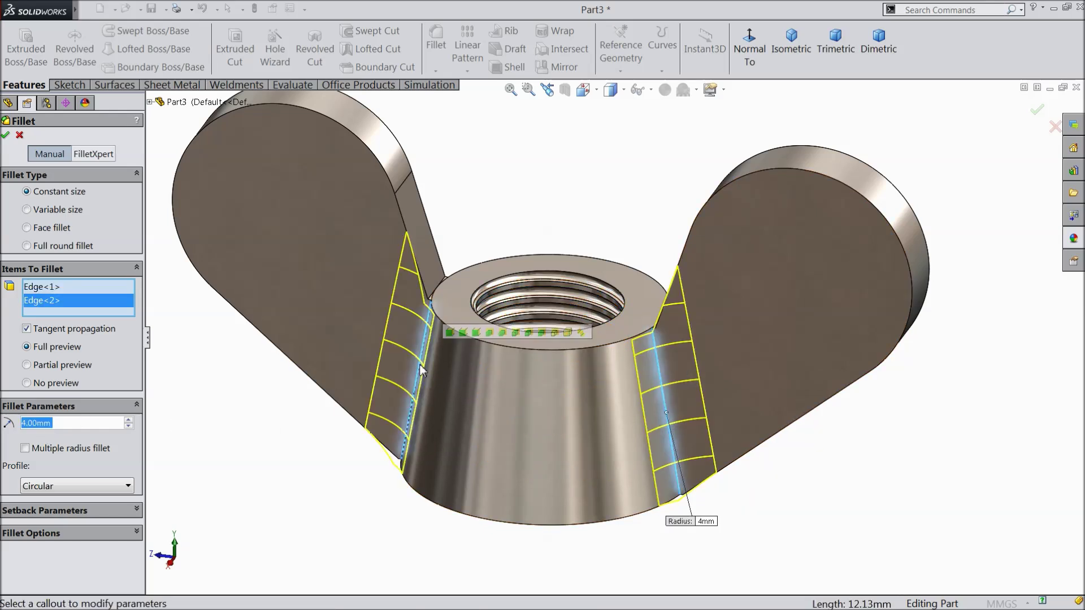
scroll(547, 381, "up", 2)
middle_click_drag(748, 405, 506, 558)
scroll(605, 377, "down", 3)
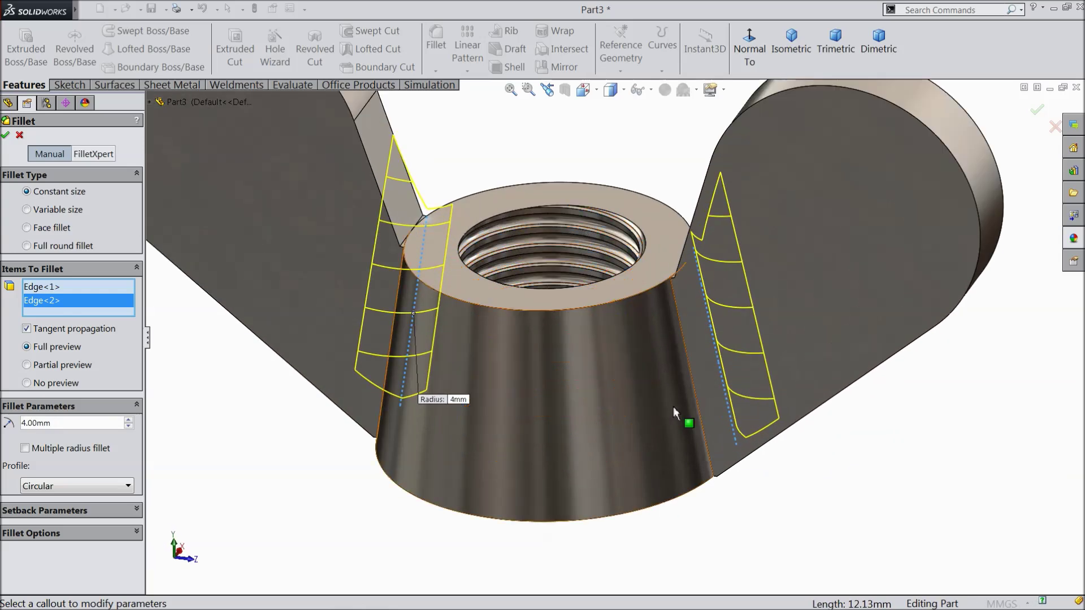
left_click(689, 376)
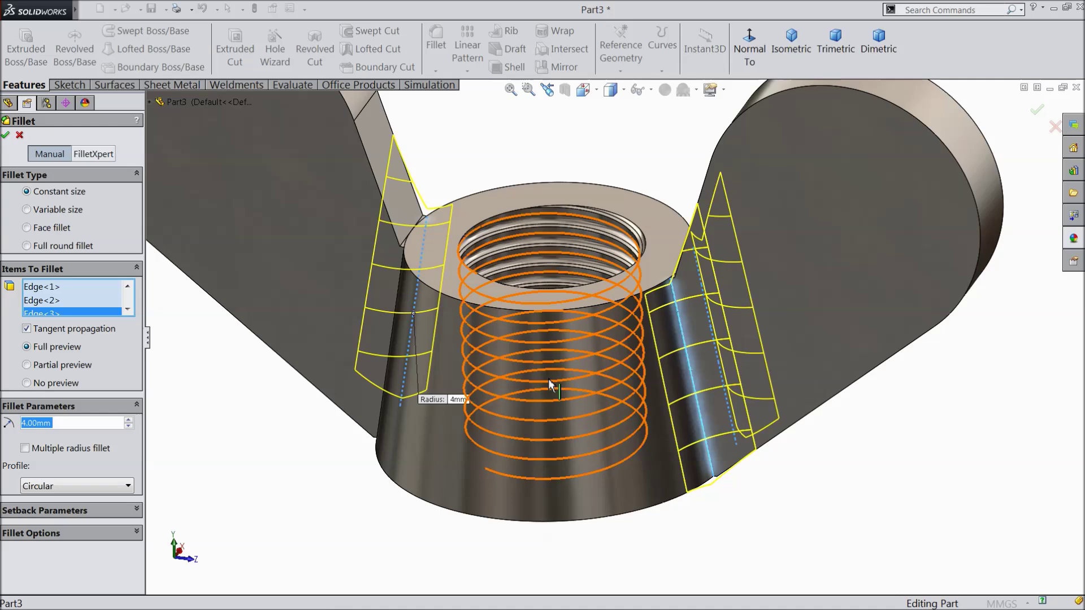
middle_click_drag(552, 380, 602, 394)
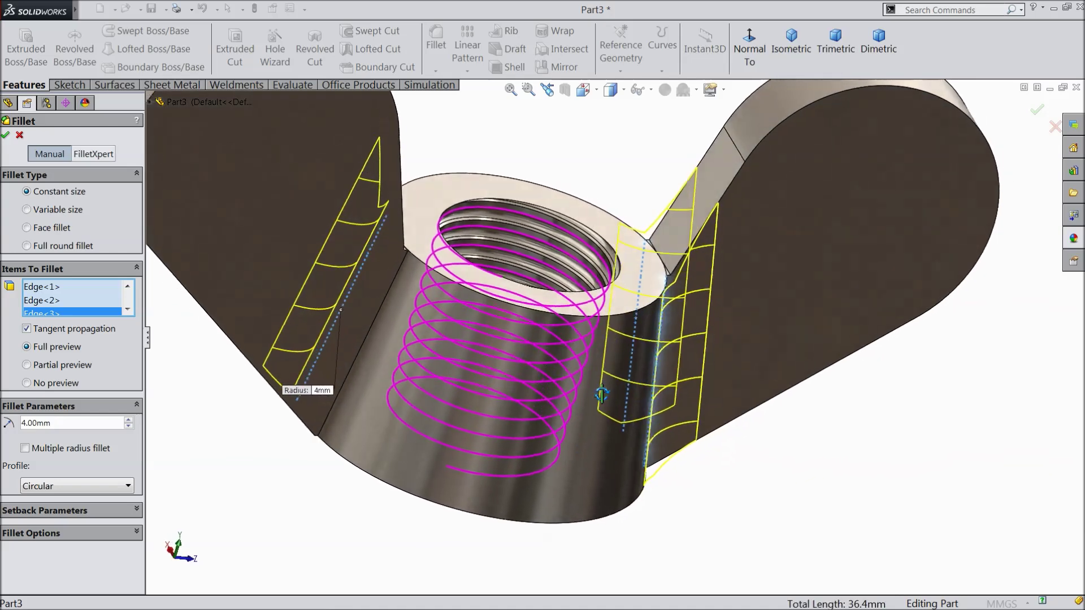
left_click(382, 305)
left_click(5, 136)
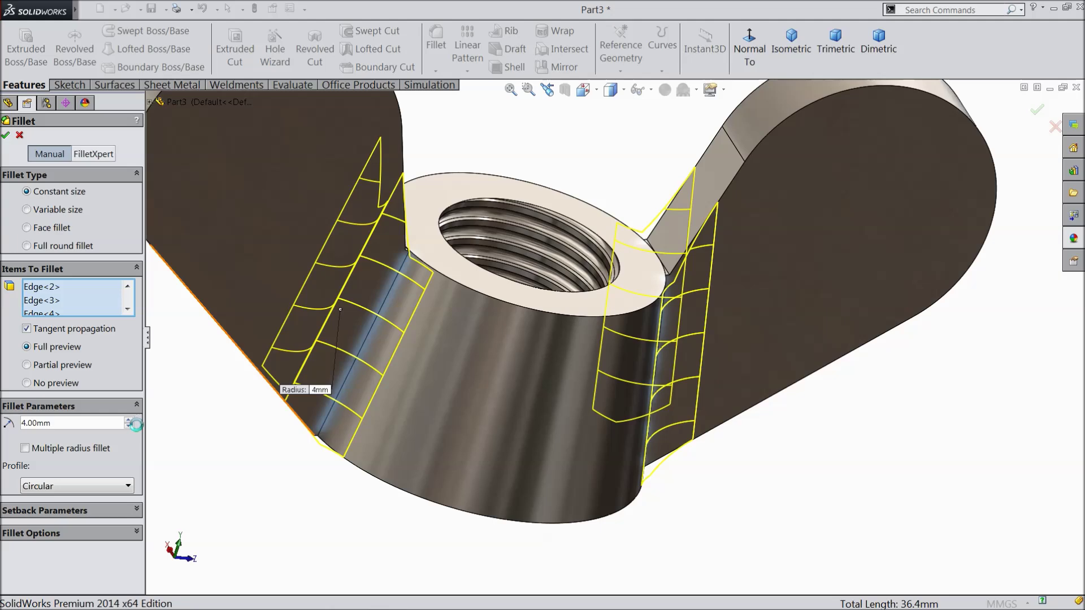
Step: Fillet the front and back outline edges of both wings with a 1 mm radius, using tangent propagation
mouse_move(484, 394)
middle_mouse_down()
mouse_move(416, 331)
mouse_move(448, 383)
mouse_move(439, 373)
middle_mouse_up()
key("f")
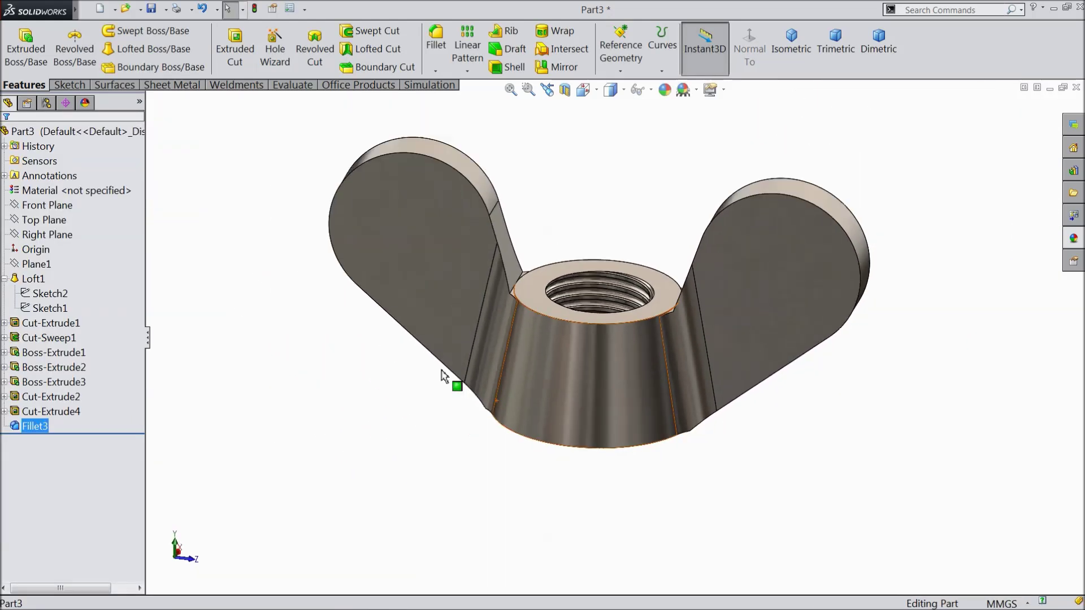
left_click(436, 50)
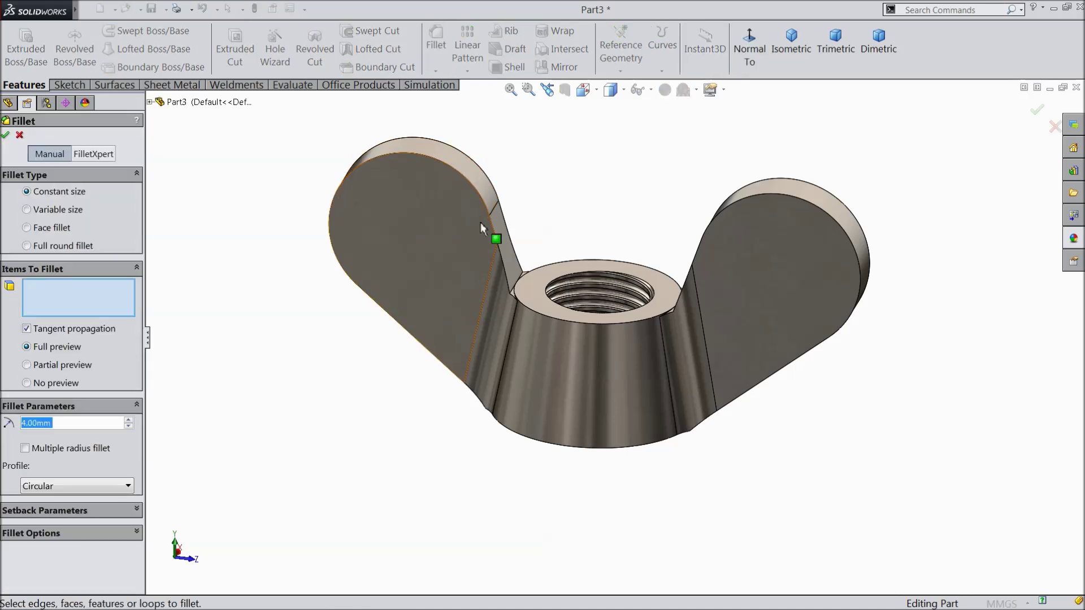
type("1")
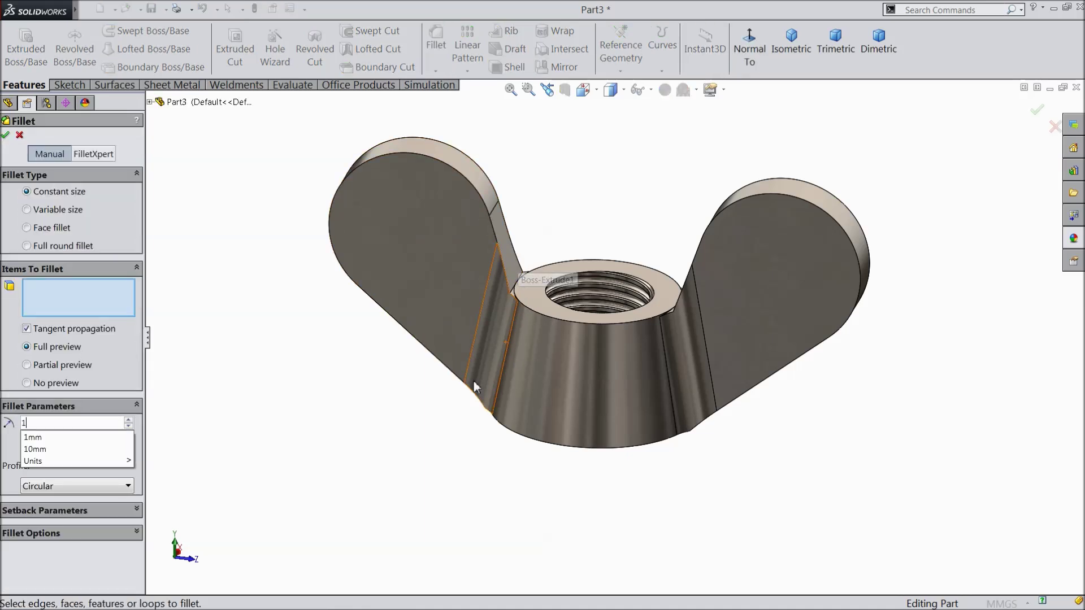
left_click(848, 245)
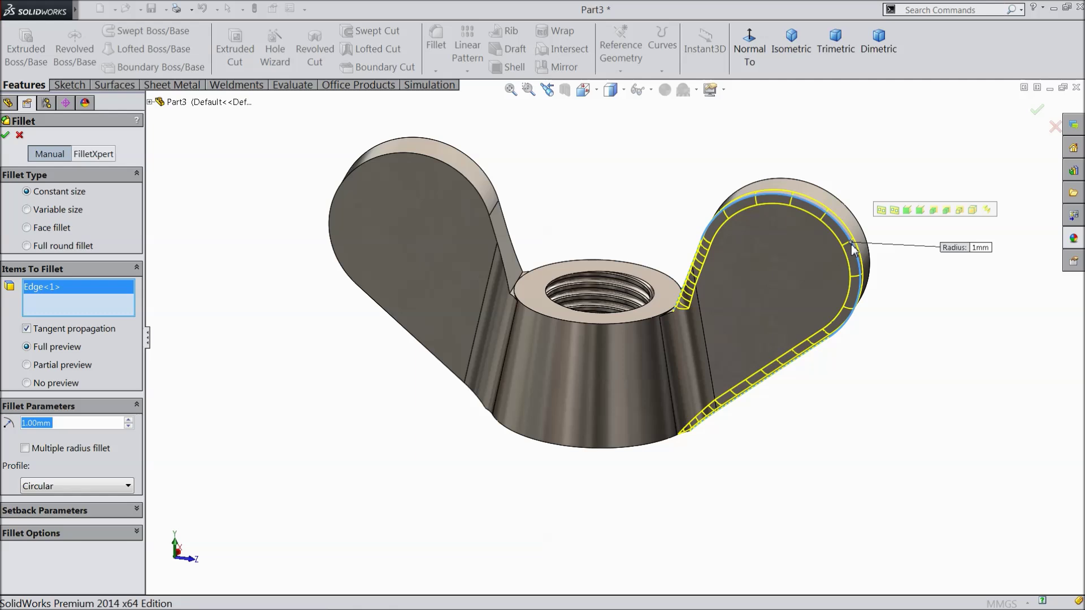
left_click(430, 162)
left_click(457, 154)
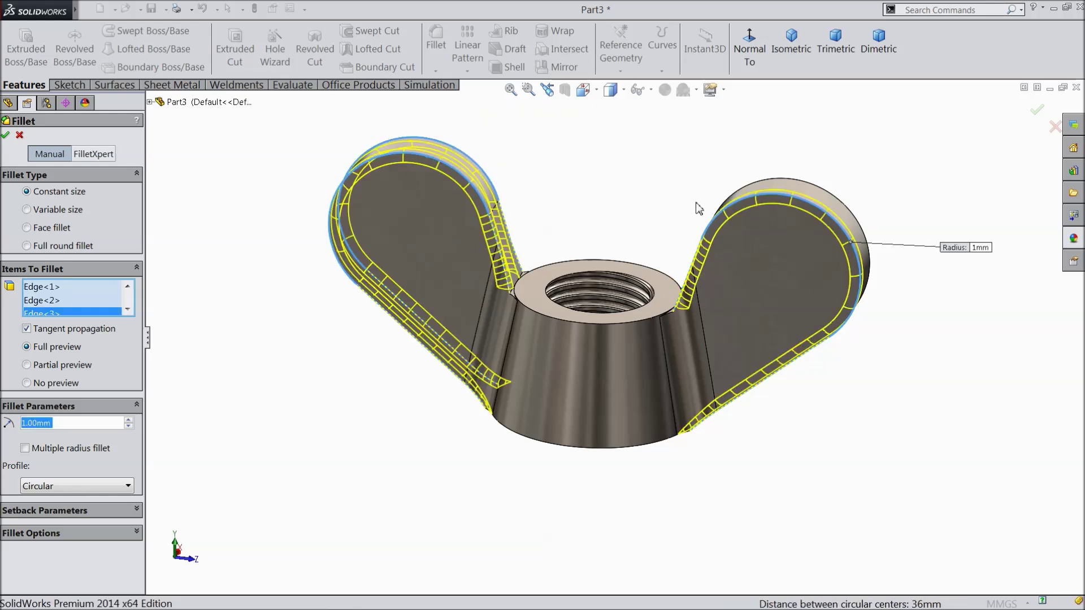
left_click(767, 184)
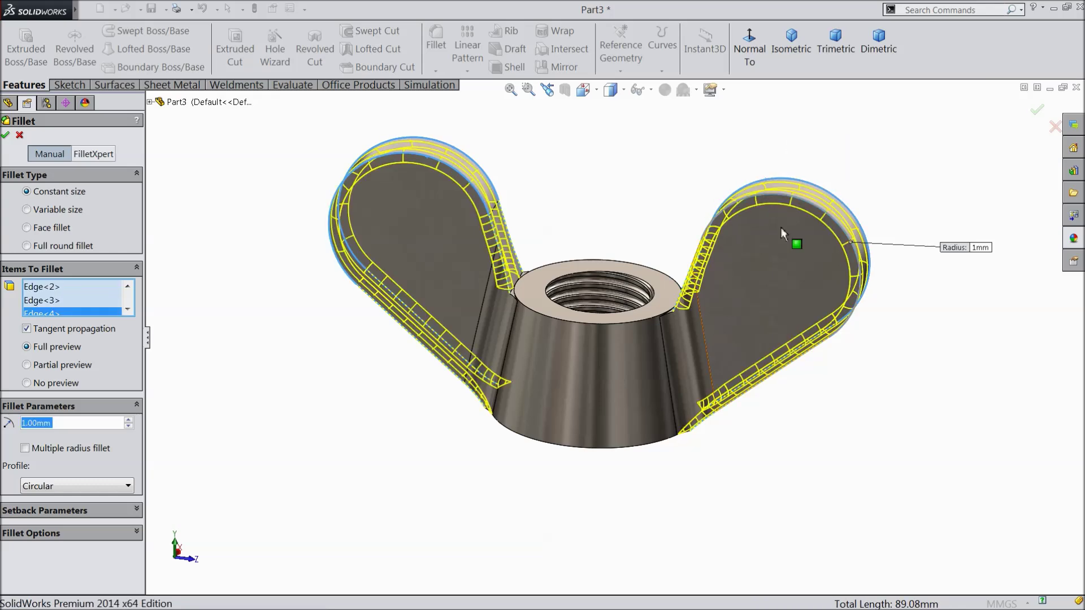
scroll(744, 243, "down", 3)
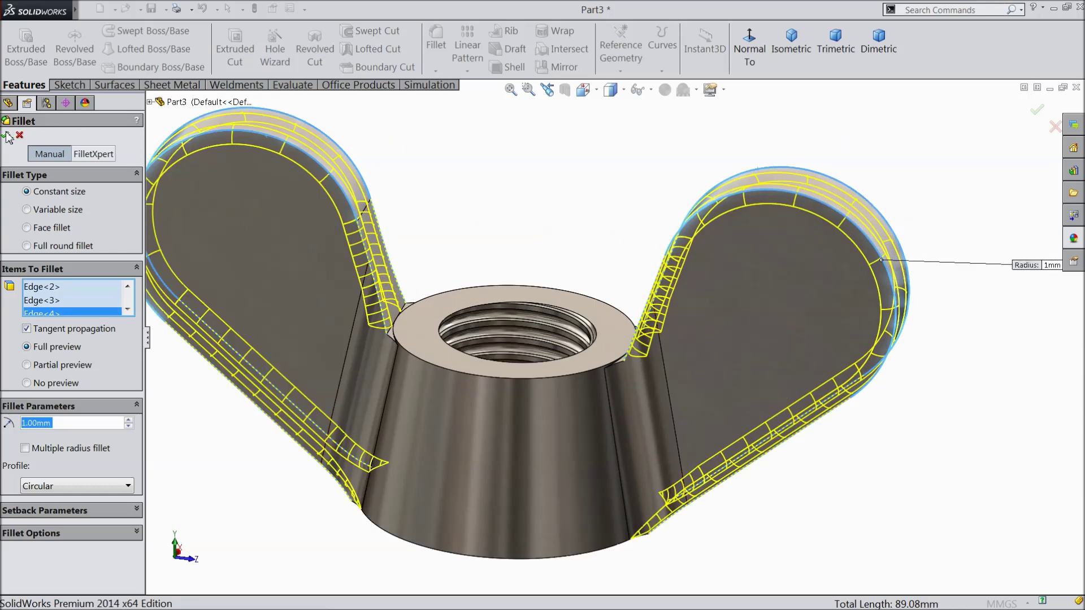
left_click(298, 225)
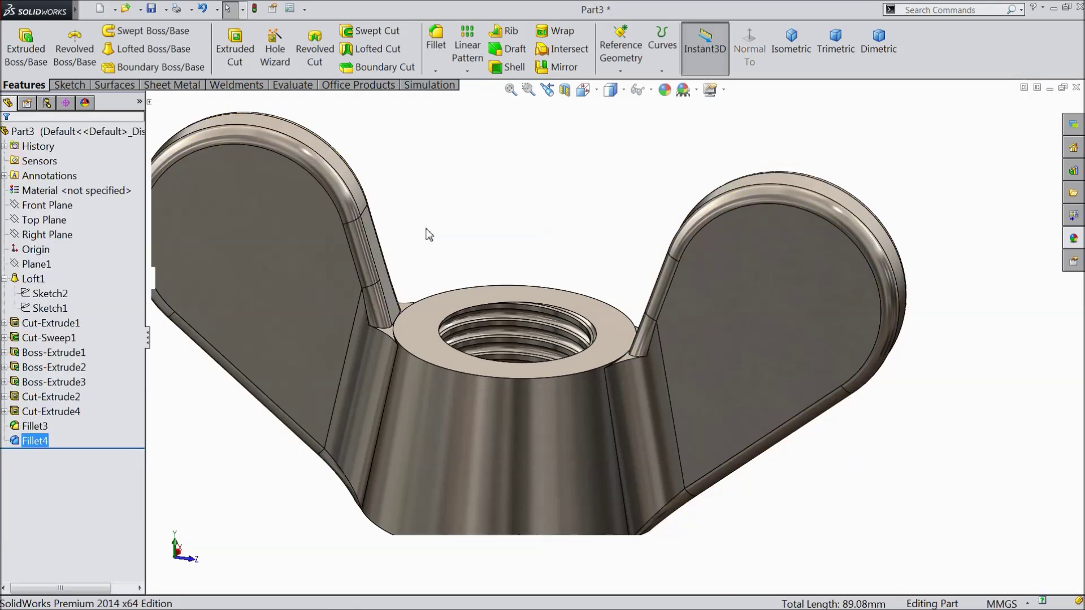
Step: Fillet the four short curved edges atop the wing joints, beside the body's narrow end, with a 0.5 mm radius
middle_click_drag(441, 230, 455, 216)
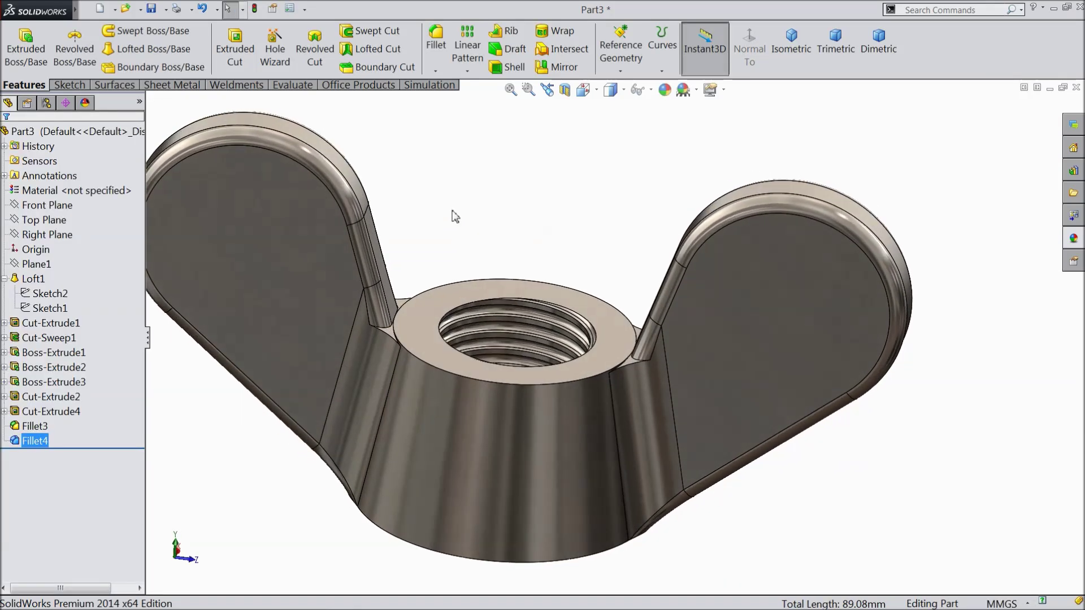
left_click(437, 40)
type("0")
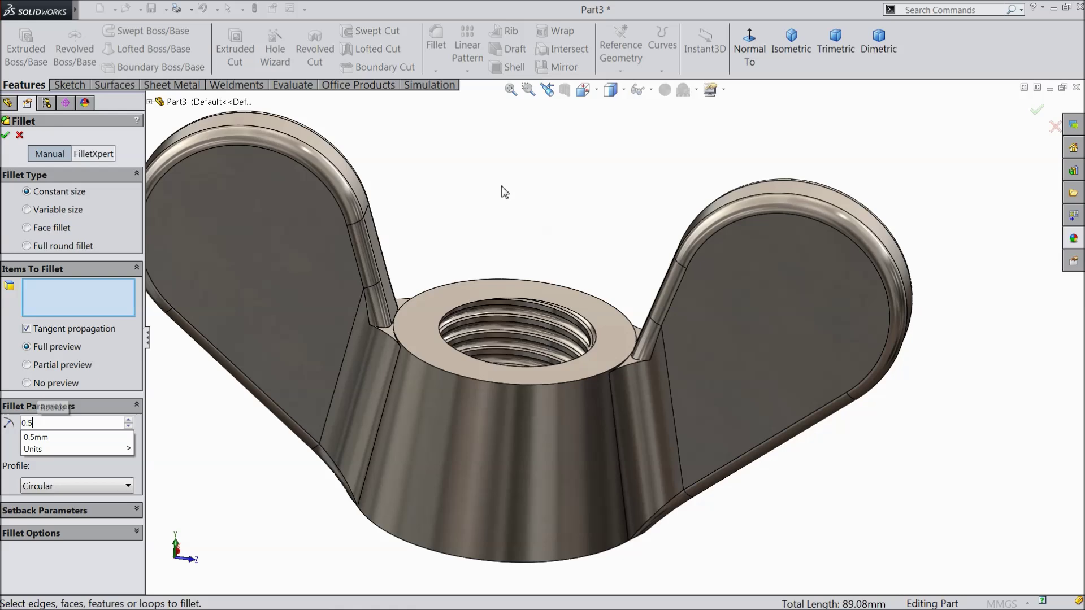
type(".5")
key("Return")
middle_click_drag(505, 193, 566, 283)
scroll(632, 341, "down", 5)
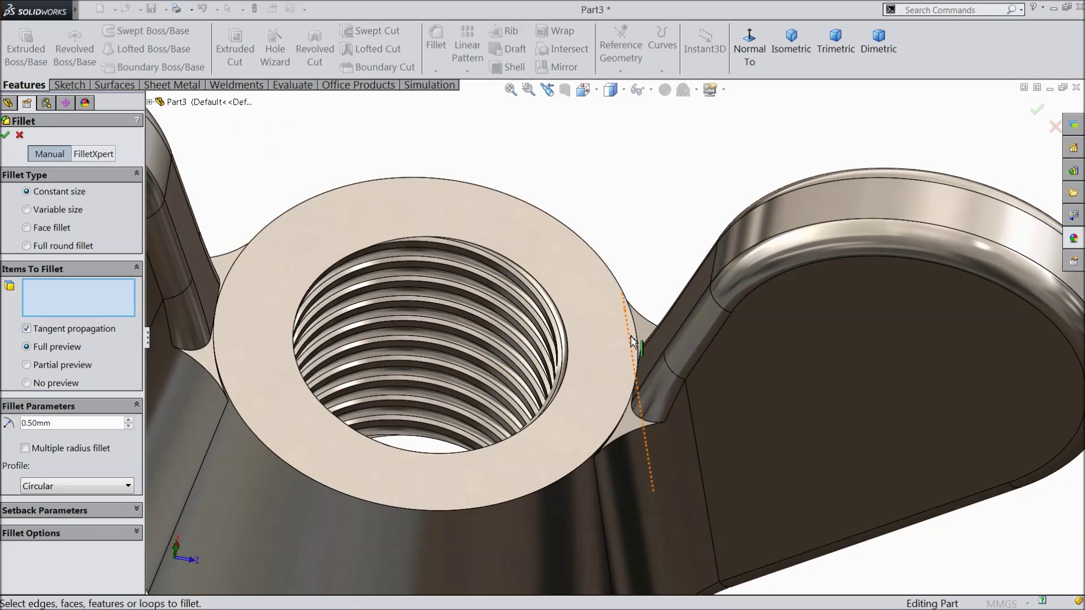
left_click(634, 433)
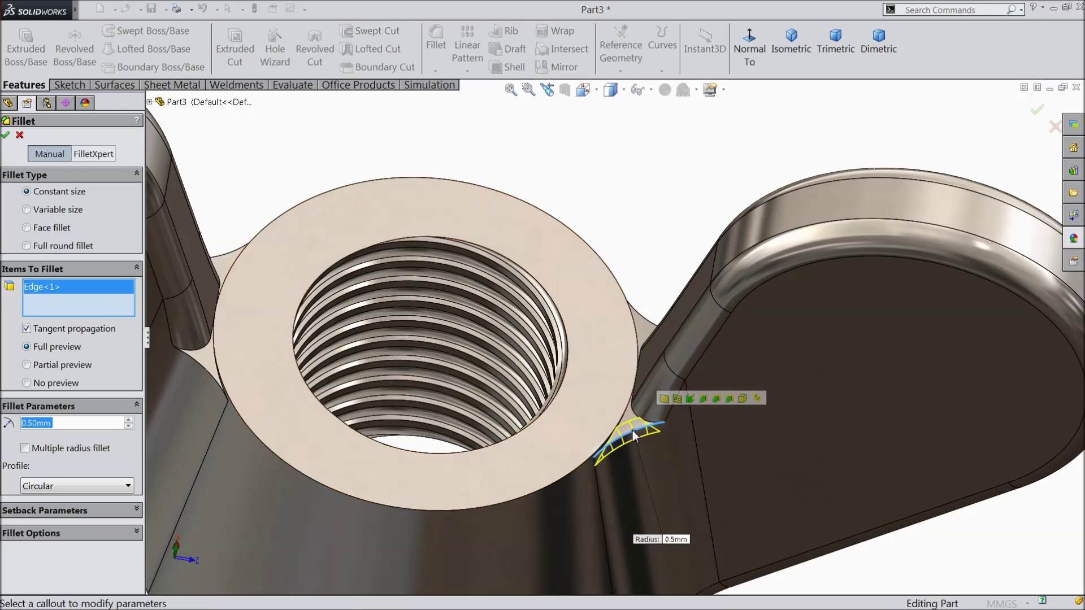
left_click(654, 333)
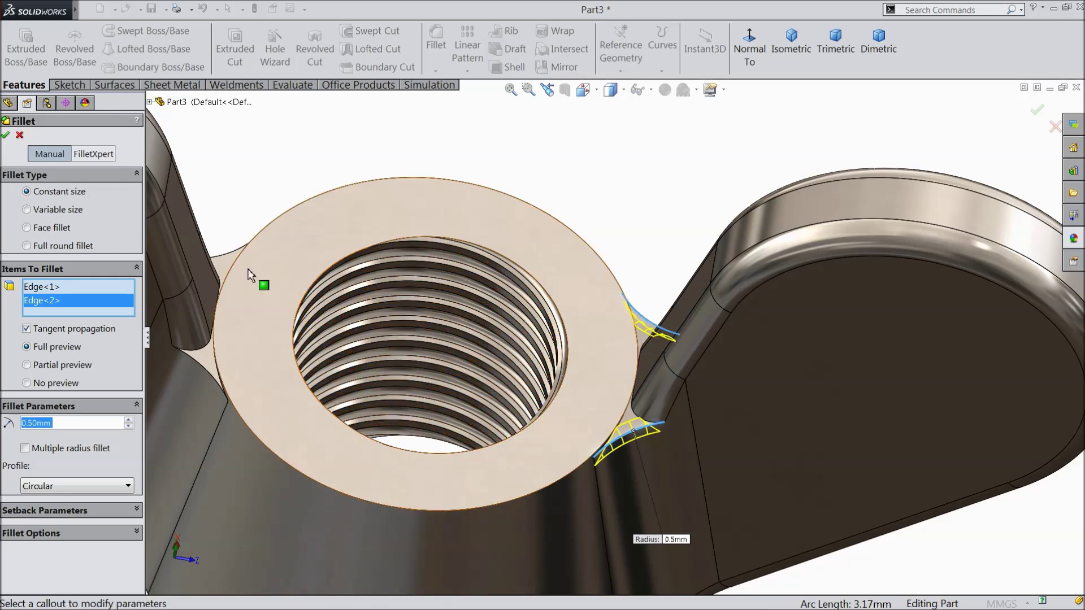
left_click(230, 277)
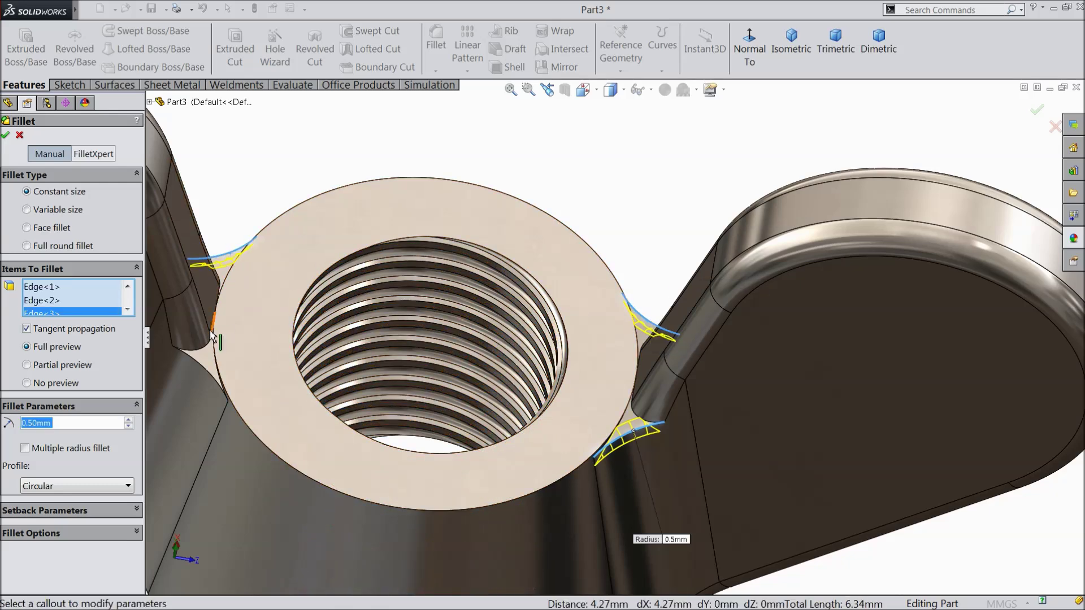
left_click(202, 371)
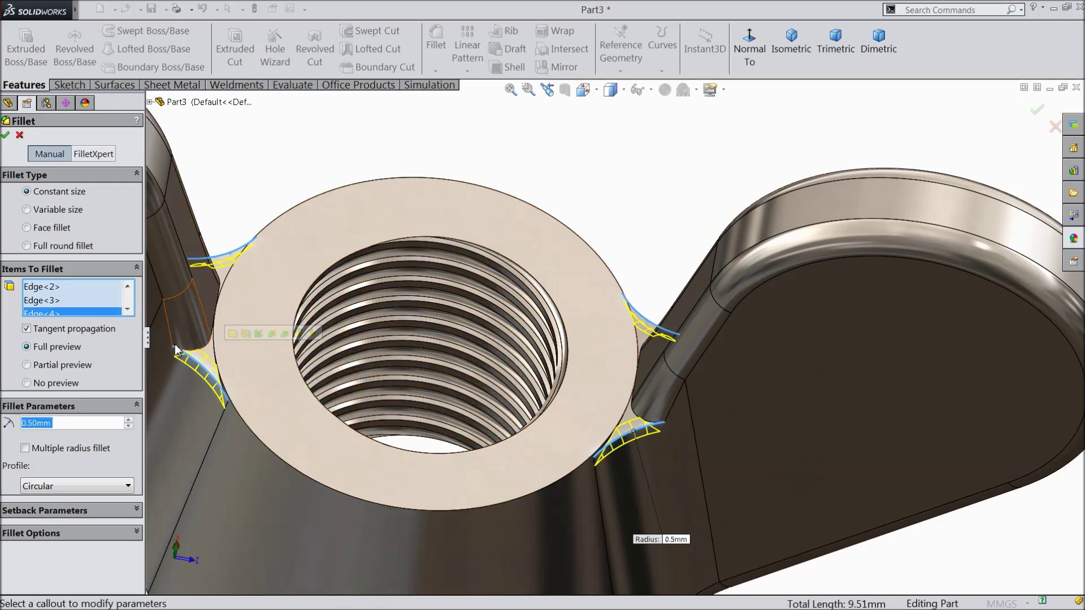
left_click(6, 136)
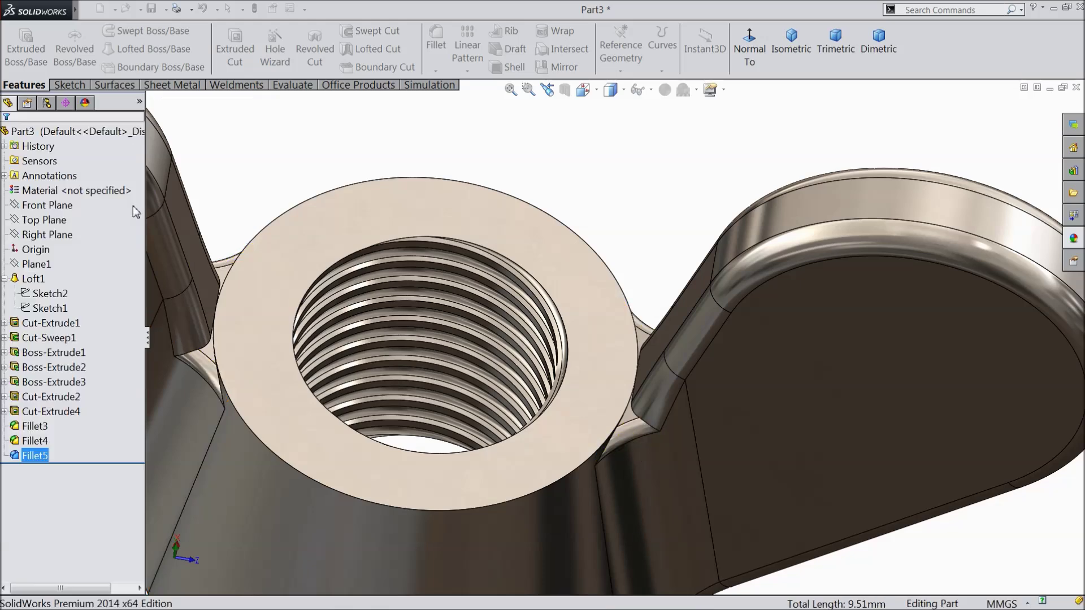
Step: Examine the filleted wing nut in isometric and rotated views, checking the wing joints, rounded edges and threaded bore
left_click(787, 52)
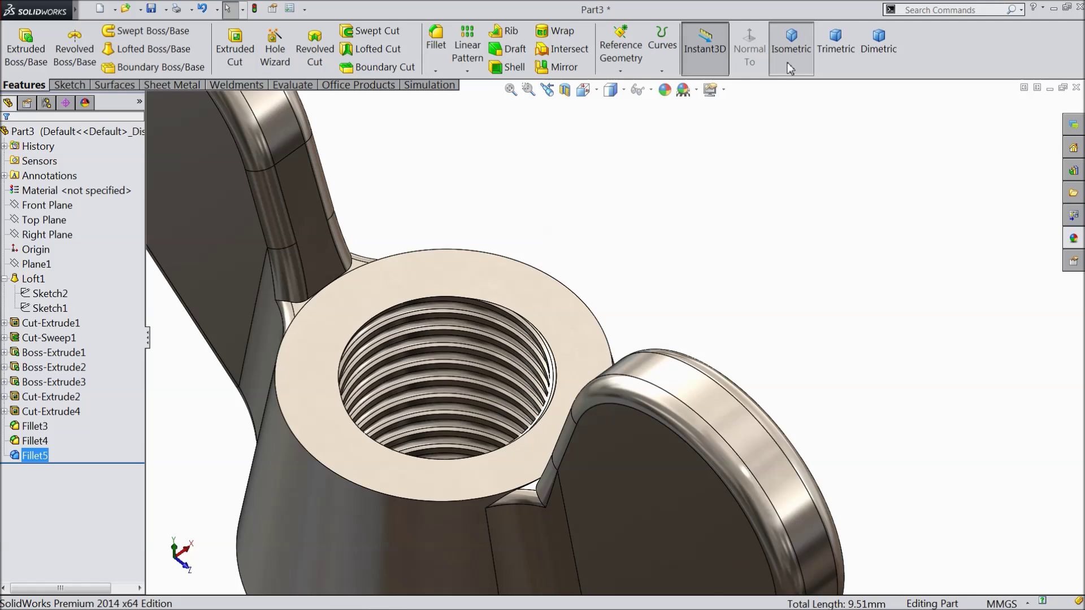
middle_click_drag(710, 407, 761, 434)
scroll(761, 434, "down", 3)
middle_click_drag(706, 401, 638, 384)
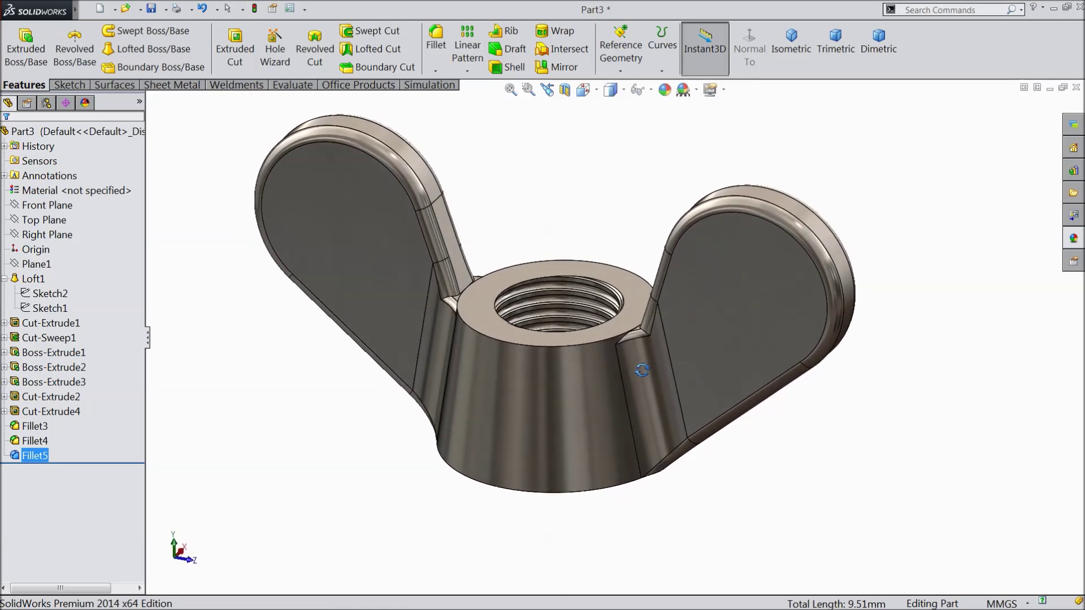
scroll(646, 323, "down", 2)
middle_click_drag(569, 346, 587, 365)
middle_click_drag(562, 223, 575, 248)
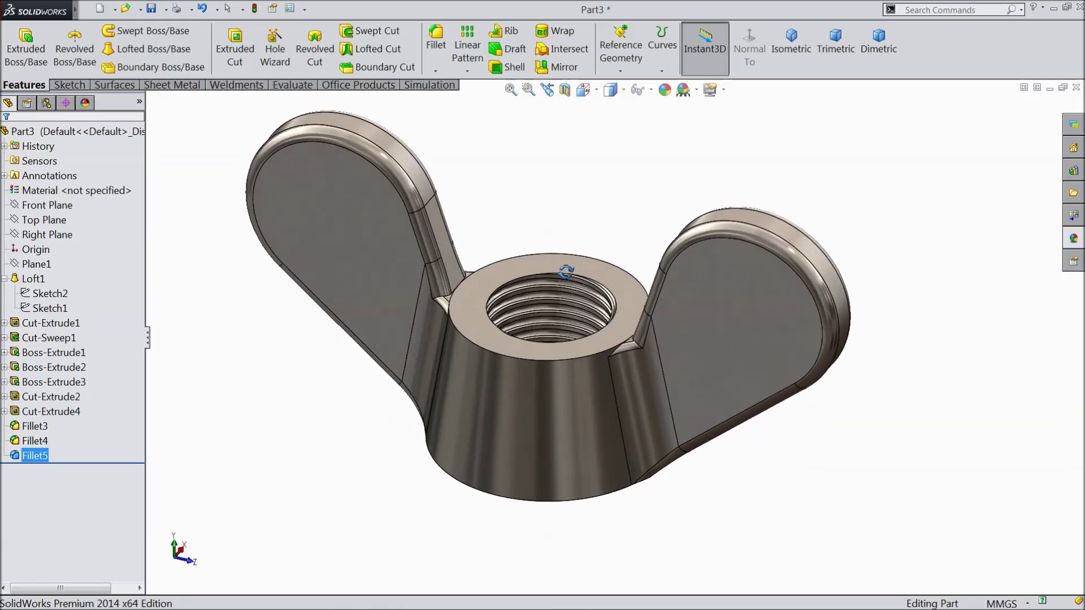
scroll(551, 209, "down", 2)
key("Escape")
scroll(551, 209, "up", 1)
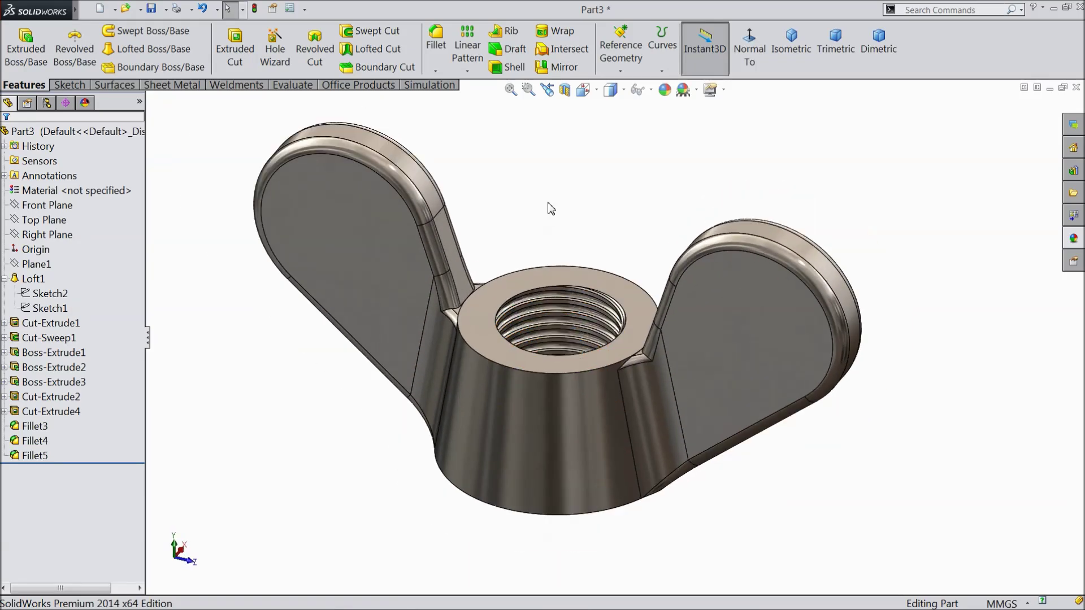